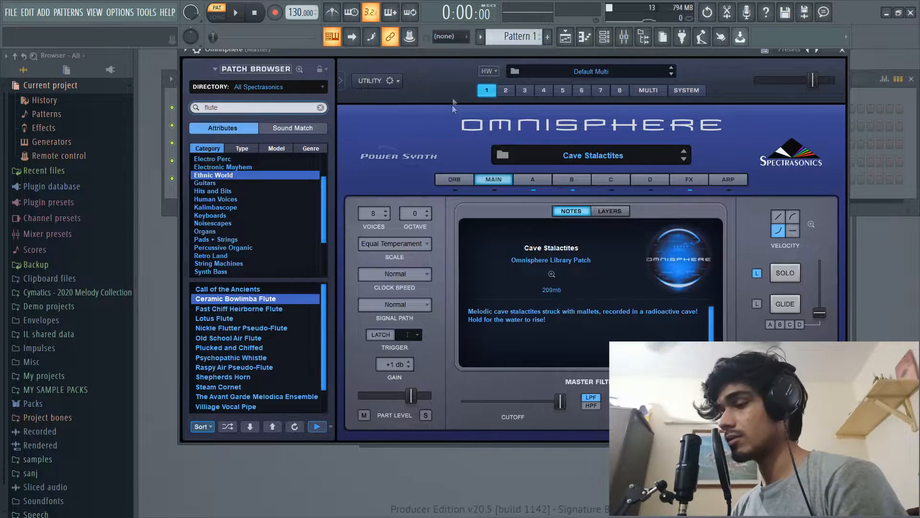
# Step: Open the Omnisphere channel's piano roll and place a short C5 note at the start of bar 1
pyautogui.moveTo(457, 50); pyautogui.dragTo(463, 58)
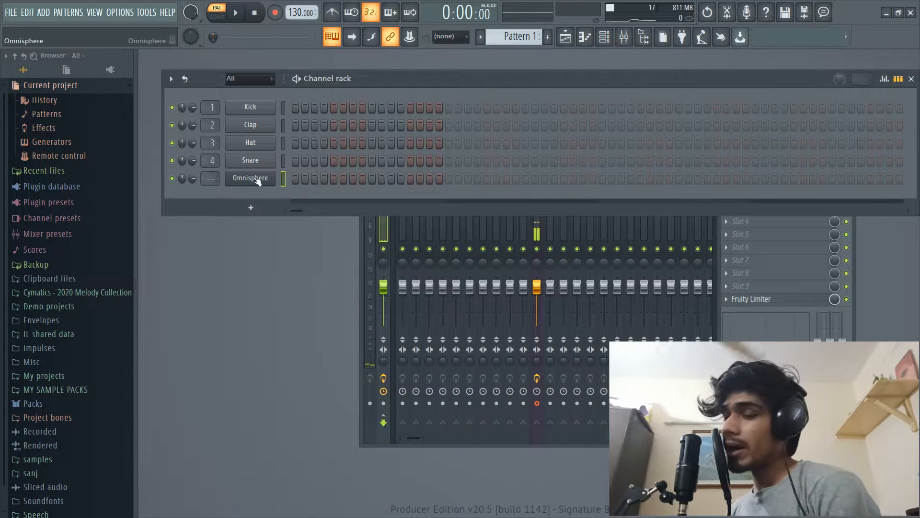
pyautogui.rightClick(257, 180)
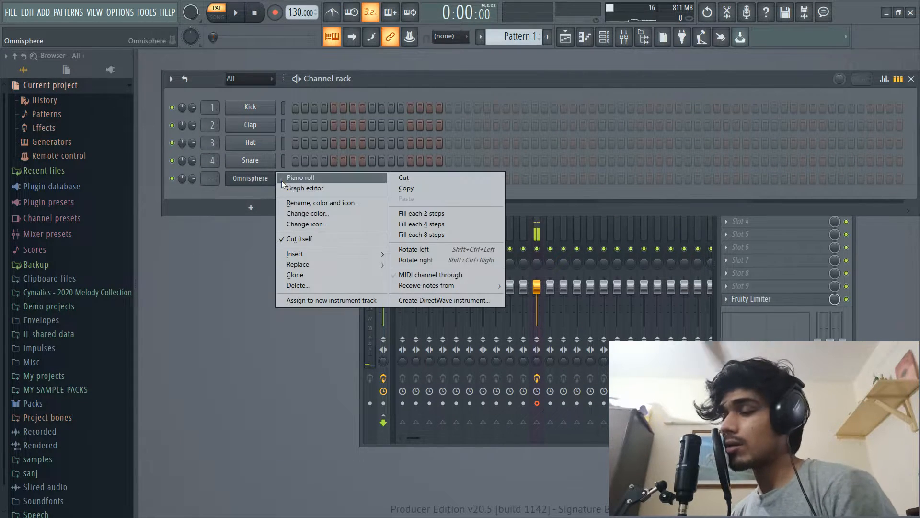
pyautogui.click(283, 185)
pyautogui.scroll(-6, 173, 296)
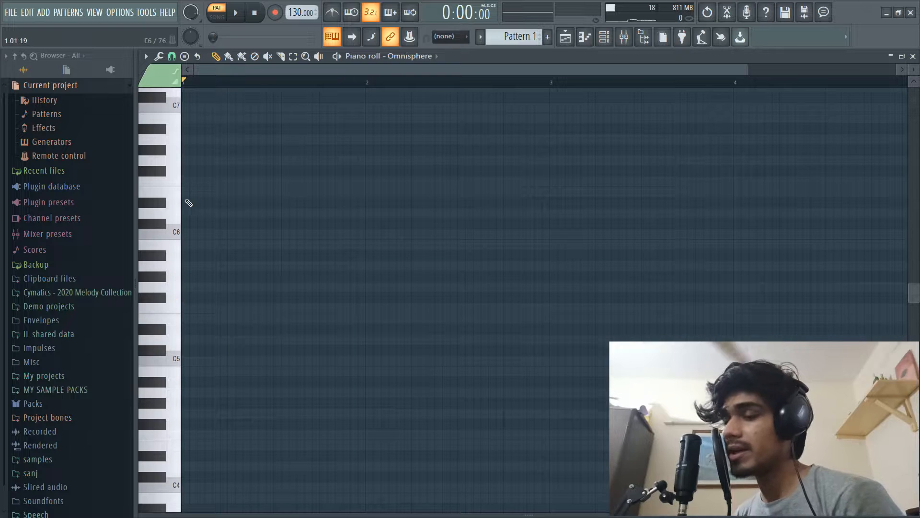
pyautogui.click(191, 234)
# Step: Set the project tempo to 140 BPM
pyautogui.rightClick(297, 12)
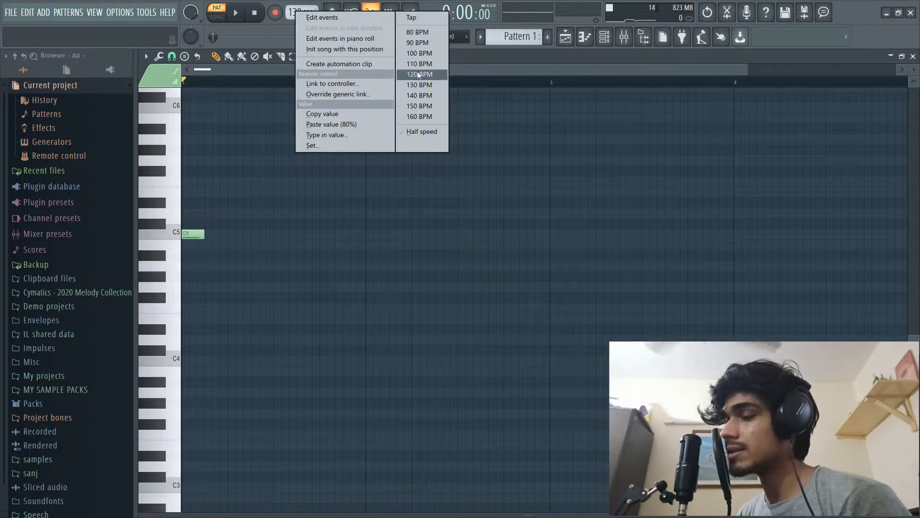
pyautogui.click(421, 95)
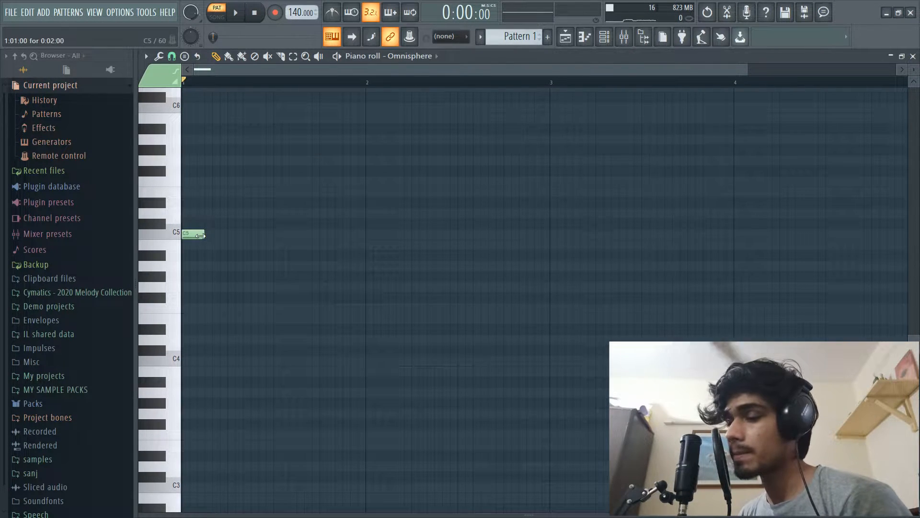
# Step: Change the opening note to A#4, lengthen it to eight steps and play it back
pyautogui.moveTo(201, 235); pyautogui.dragTo(269, 263)
pyautogui.press('space')
pyautogui.press('space')
pyautogui.click(191, 191)
pyautogui.rightClick(208, 191)
pyautogui.press('space')
pyautogui.press('space')
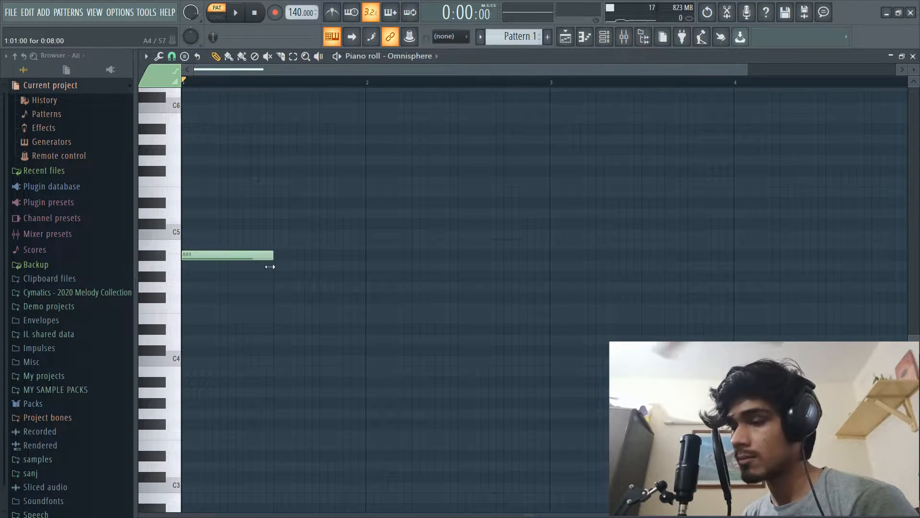
# Step: Change the piano roll's snap setting and turn on the metronome for playback
pyautogui.click(171, 57)
pyautogui.click(186, 95)
pyautogui.press('space')
pyautogui.press('space')
pyautogui.scroll(-1, 224, 206)
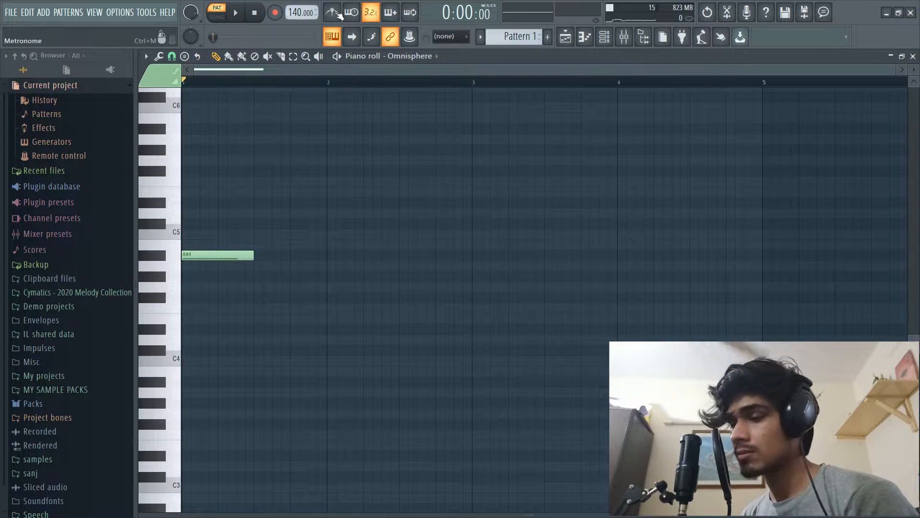
pyautogui.click(334, 13)
pyautogui.press('space')
# Step: Lengthen the A#4 note to a full bar and add an overlapping B4 note at 1:09
pyautogui.moveTo(253, 256); pyautogui.dragTo(307, 258)
pyautogui.moveTo(304, 274); pyautogui.dragTo(301, 236)
pyautogui.press('space')
pyautogui.press('space')
# Step: Add a two-step C#5 note at 1:13 followed by a long D#5 note at 1:15
pyautogui.click(298, 224)
pyautogui.moveTo(434, 223); pyautogui.dragTo(298, 220)
pyautogui.click(313, 203)
pyautogui.press('space')
pyautogui.press('space')
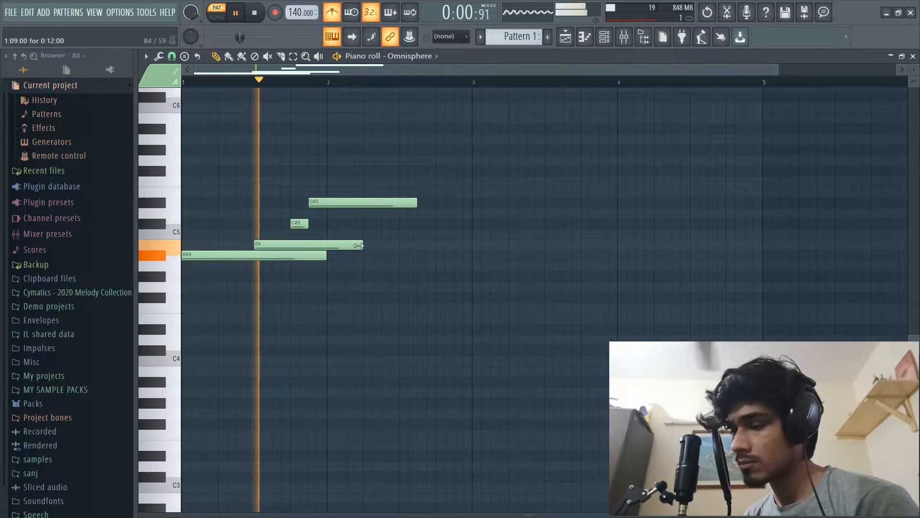
# Step: Trim the B4 and D#5 notes so both end at the start of bar 2
pyautogui.press('space')
pyautogui.moveTo(360, 246); pyautogui.dragTo(354, 247)
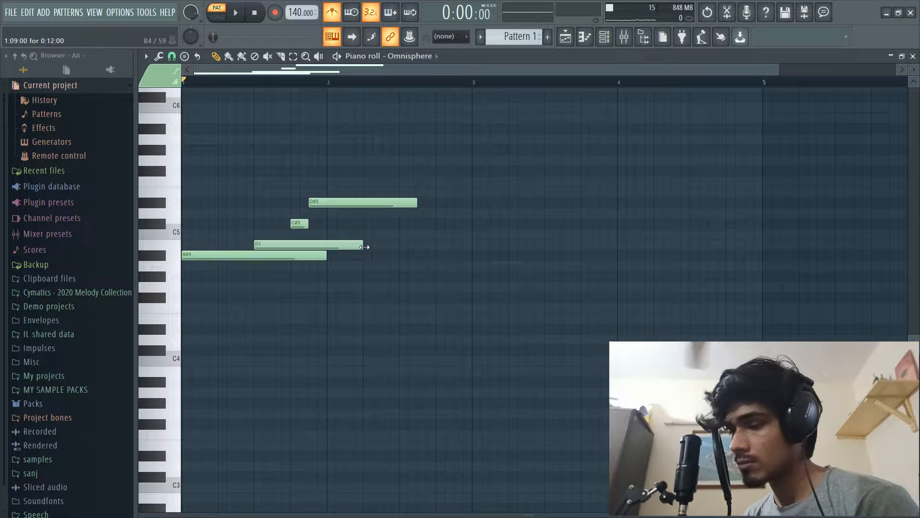
pyautogui.moveTo(417, 204); pyautogui.dragTo(329, 207)
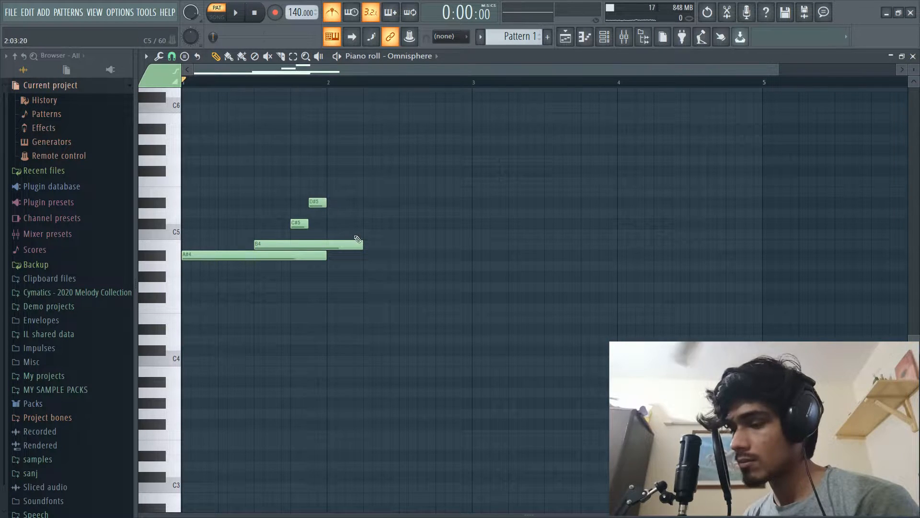
pyautogui.press('space')
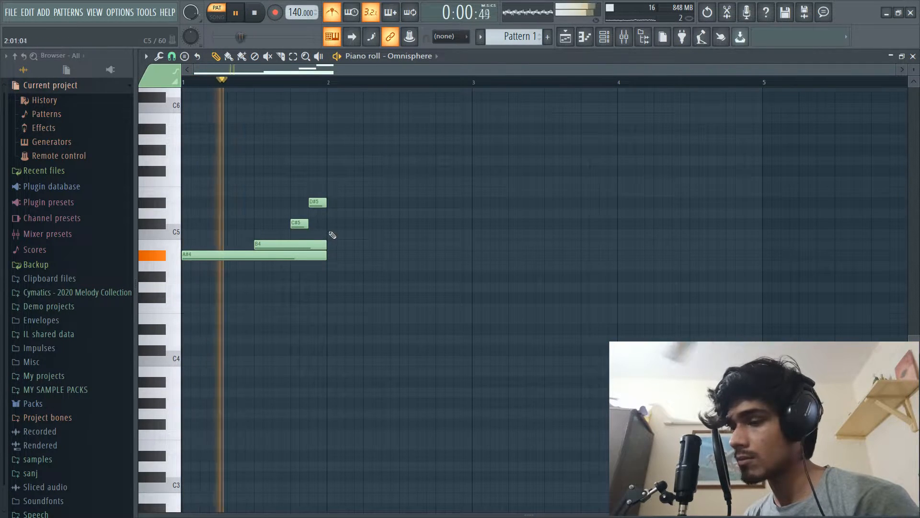
pyautogui.press('space')
# Step: Continue the melody with an eight-step C#5 at the start of bar 2 and an eight-step B4 at 2:09
pyautogui.click(328, 224)
pyautogui.press('space')
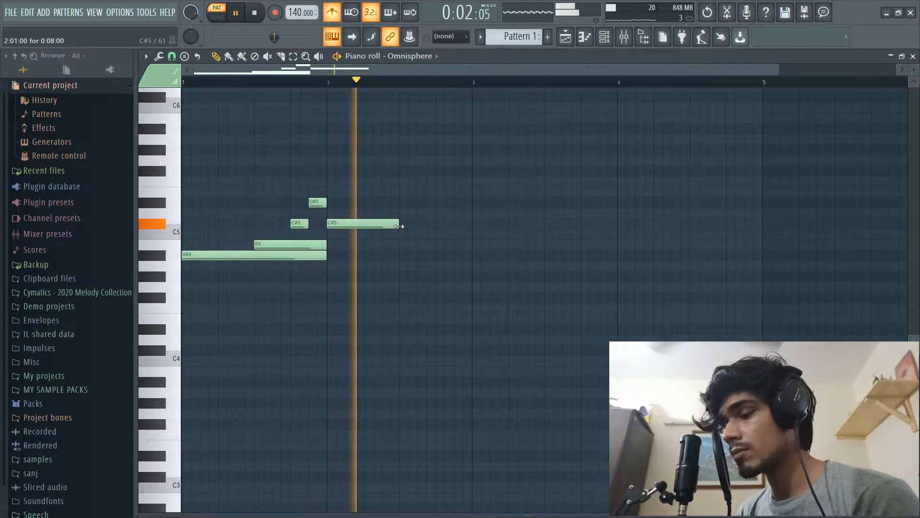
pyautogui.press('space')
pyautogui.click(401, 245)
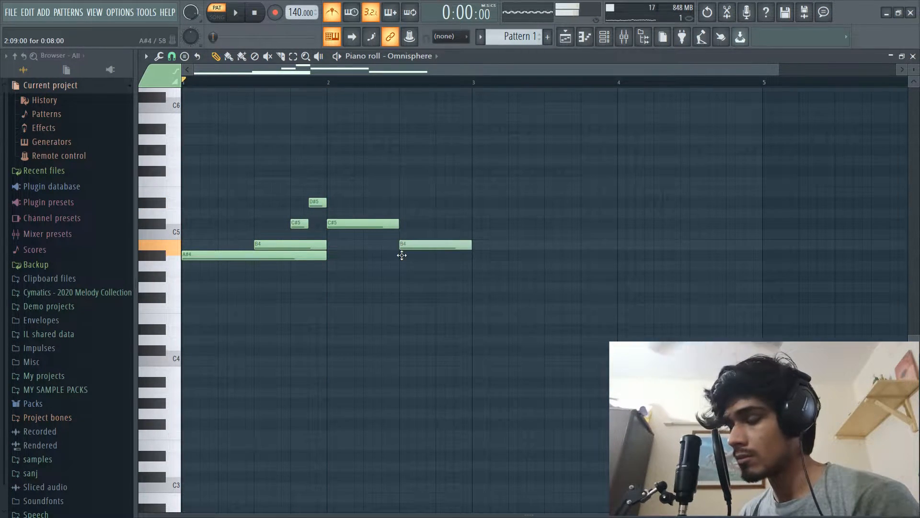
# Step: Shorten the opening A#4 and rework bar 2 into consecutive four-step notes C#5, B4, G#4 and A#4
pyautogui.scroll(-1, 354, 228)
pyautogui.moveTo(333, 244); pyautogui.dragTo(336, 244)
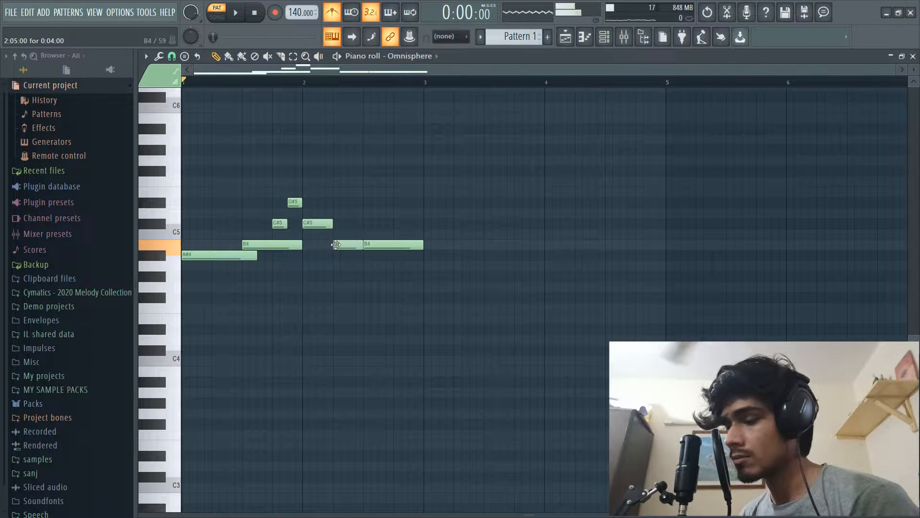
pyautogui.click(365, 266)
pyautogui.click(365, 288)
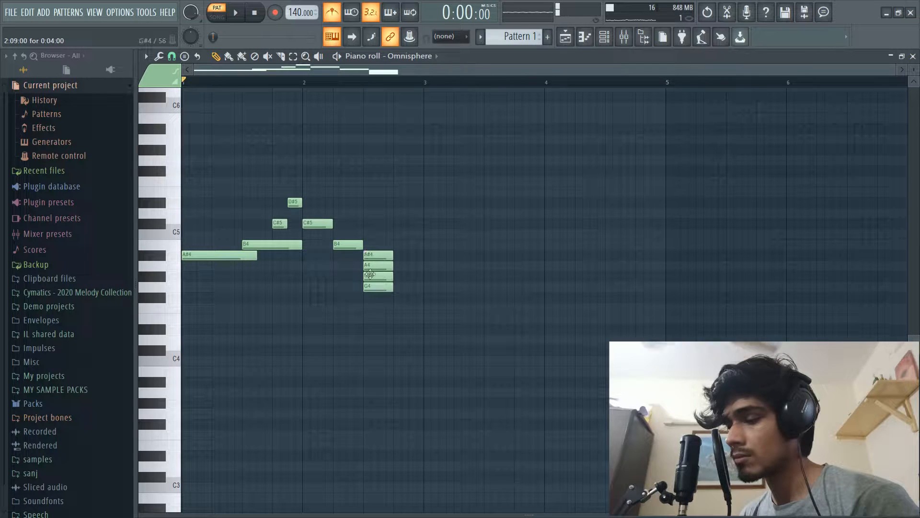
pyautogui.moveTo(370, 255); pyautogui.dragTo(401, 256)
pyautogui.rightClick(378, 266)
pyautogui.rightClick(378, 287)
pyautogui.press('space')
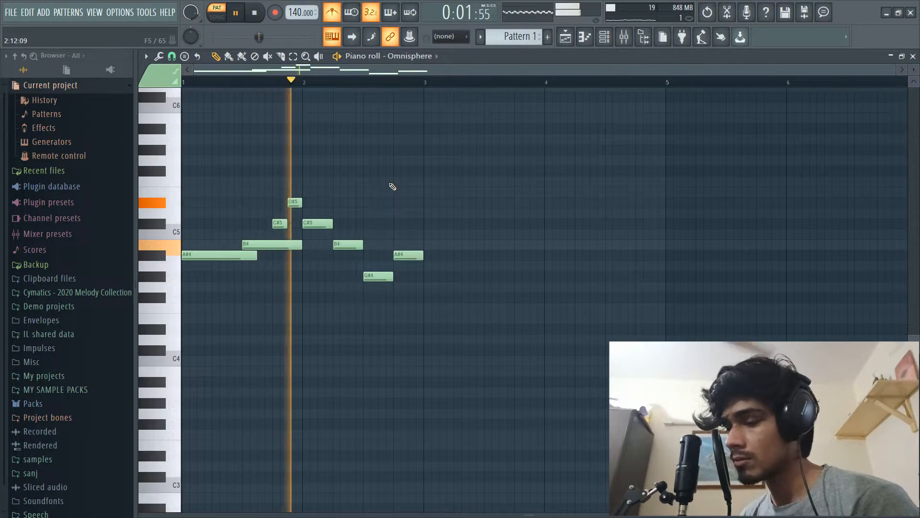
pyautogui.press('space')
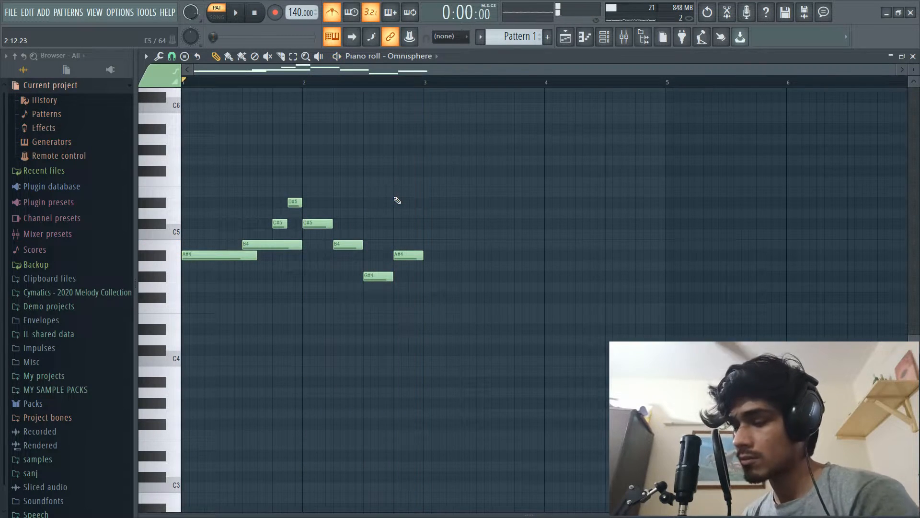
# Step: Duplicate the two-bar melody into bars 3 and 4, add an F#5 note at 4:03 and turn off the metronome
pyautogui.hotkey('ctrl', 'b')
pyautogui.scroll(-1, 395, 157)
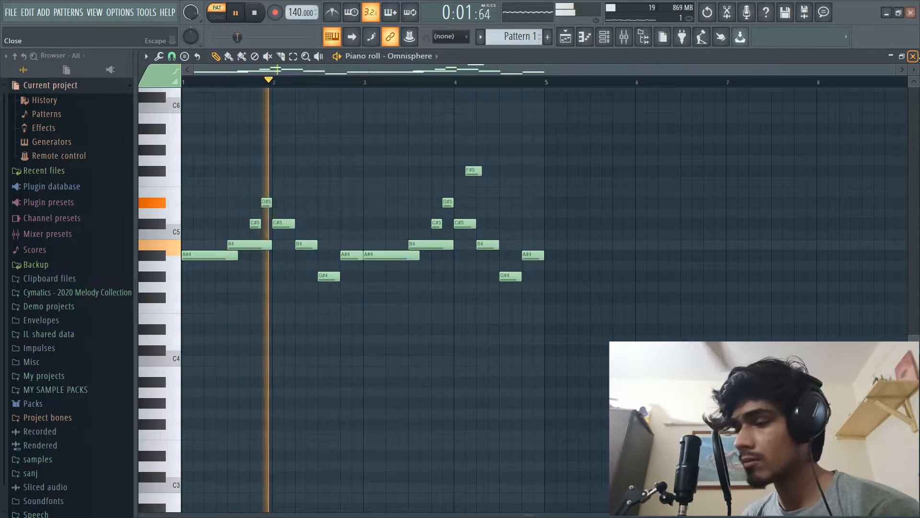
# Step: Bring up the Omnisphere instrument to view its flute patch during playback
pyautogui.click(913, 56)
pyautogui.click(246, 180)
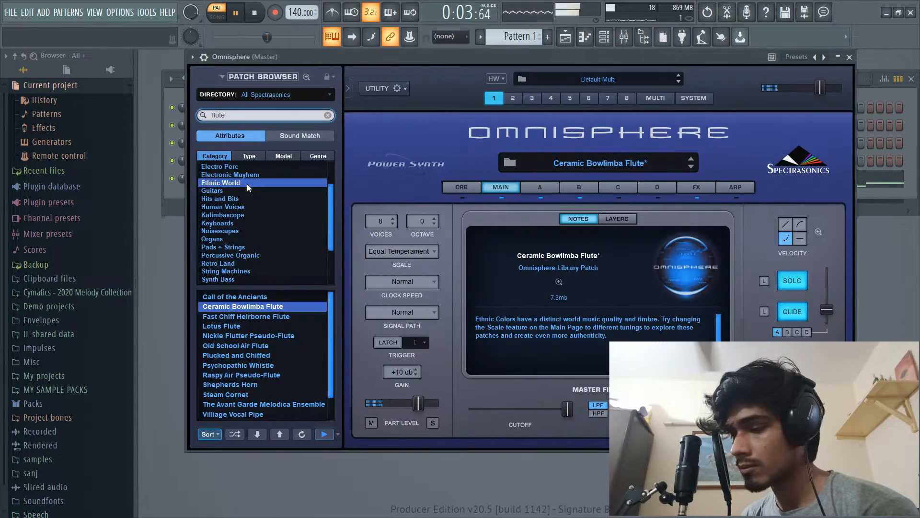
pyautogui.moveTo(489, 55); pyautogui.dragTo(496, 100)
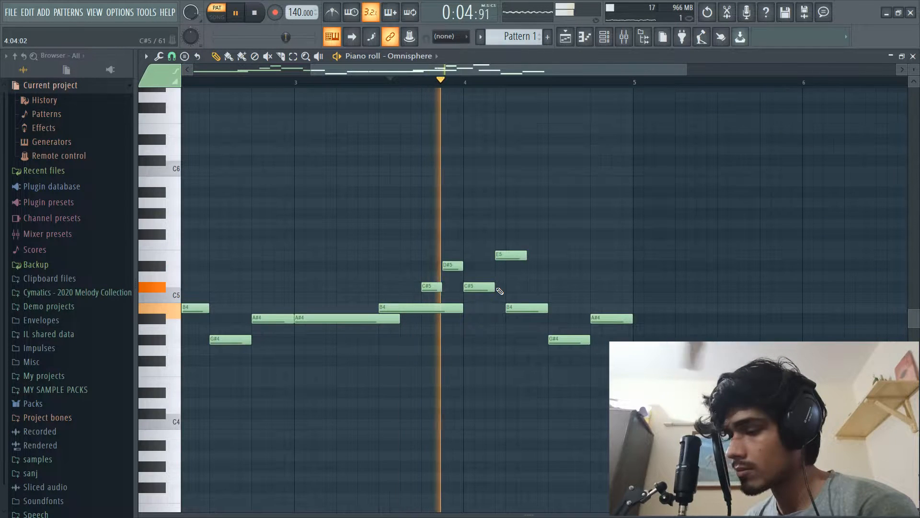
# Step: In bar 4, shorten the C#5 to two steps, replace the E5 with a two-step D#5 at 4:03 and play back the melody
pyautogui.press('space')
pyautogui.press('space')
pyautogui.moveTo(499, 258)
pyautogui.mouseDown()
pyautogui.moveTo(489, 258)
pyautogui.moveTo(502, 257)
pyautogui.moveTo(495, 269)
pyautogui.mouseUp()
pyautogui.press('space')
pyautogui.press('space')
pyautogui.press('space')
pyautogui.press('space')
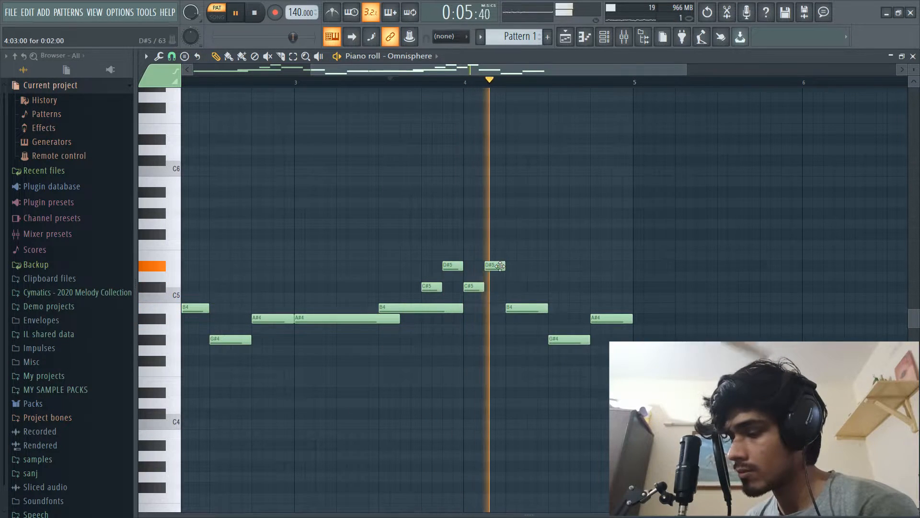
pyautogui.scroll(-2, 537, 225)
pyautogui.press('space')
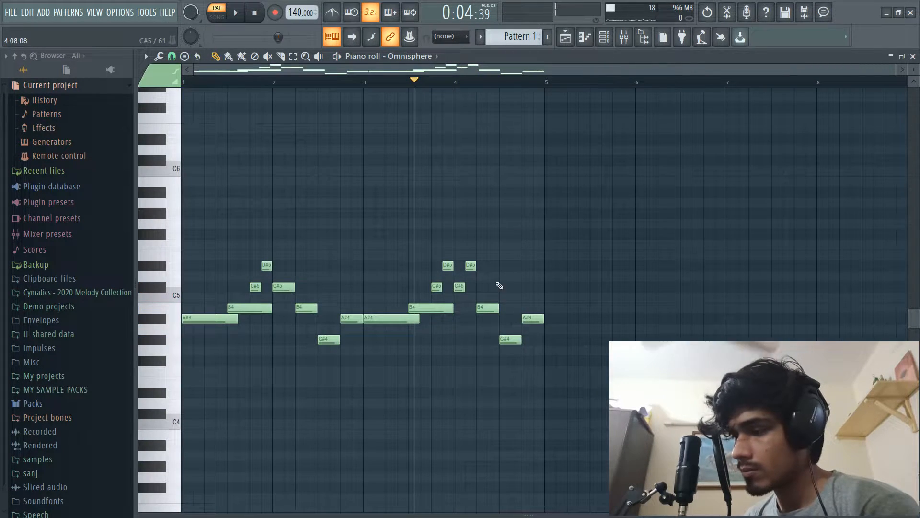
pyautogui.press('space')
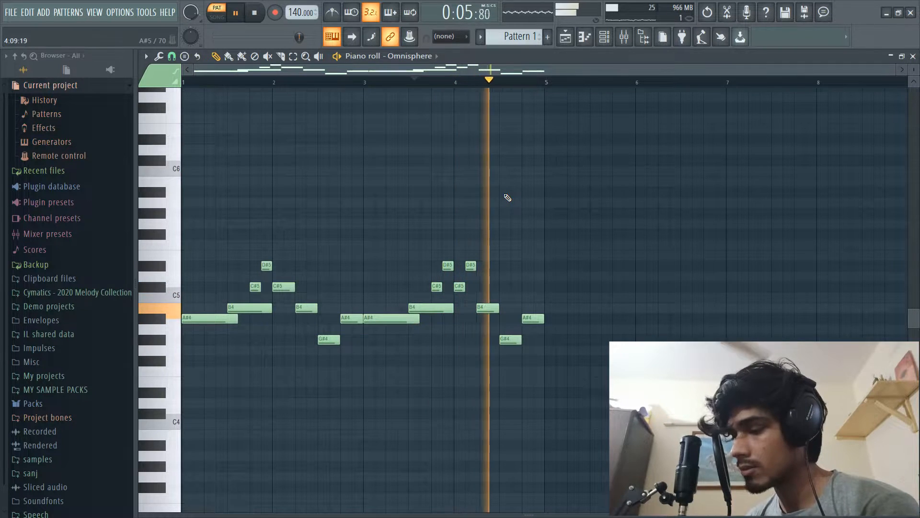
pyautogui.press('space')
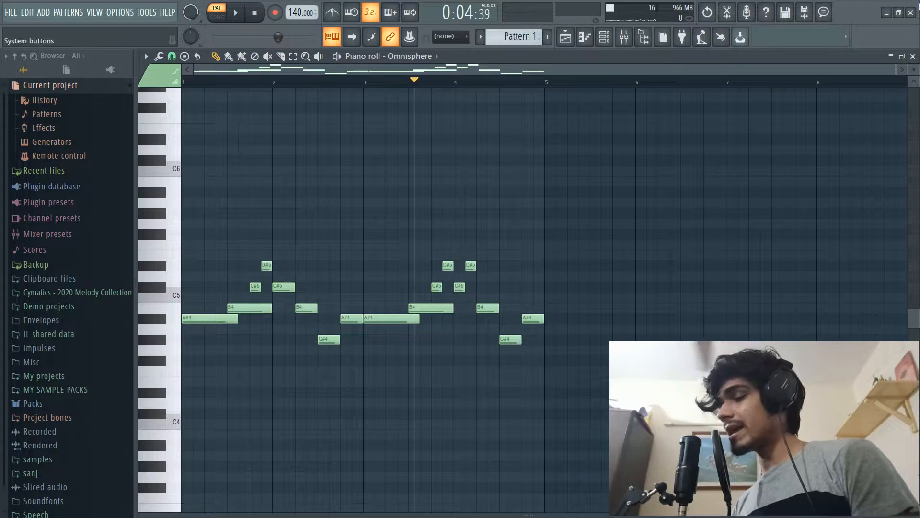
# Step: Clone the Omnisphere channel in the channel rack
pyautogui.click(913, 56)
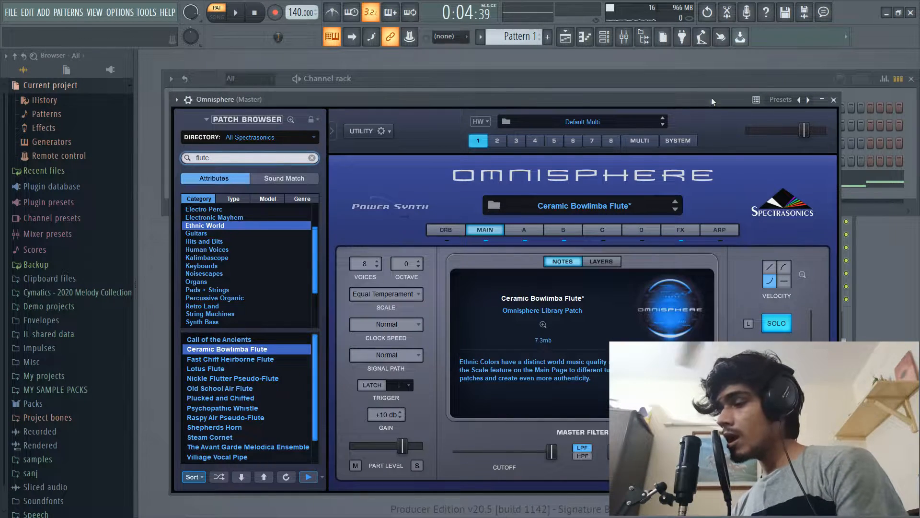
pyautogui.click(699, 79)
pyautogui.rightClick(274, 175)
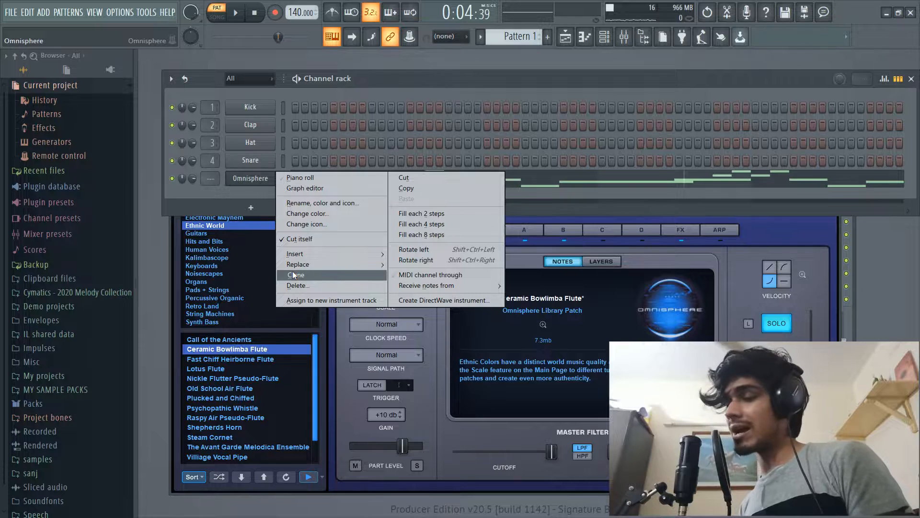
pyautogui.click(292, 275)
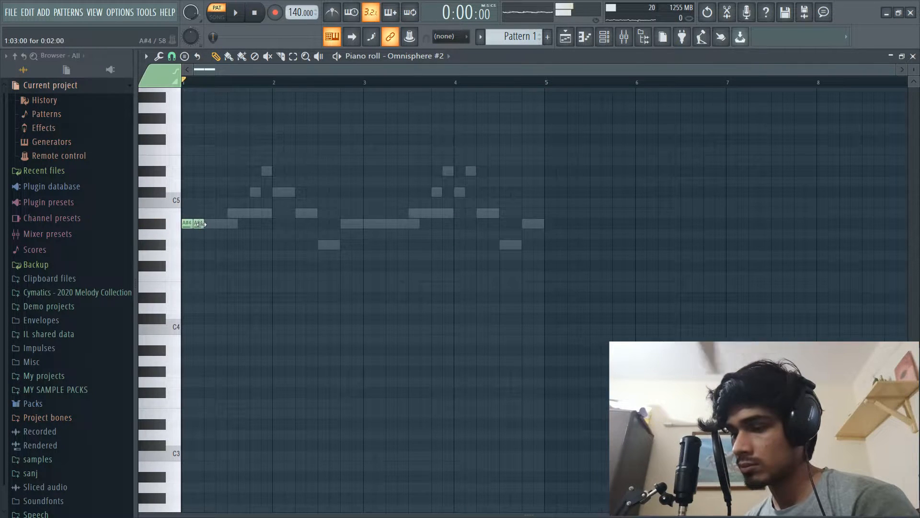
# Step: Place two-step A#4 notes every three steps from the start of bar 1 in the cloned channel
pyautogui.press('space')
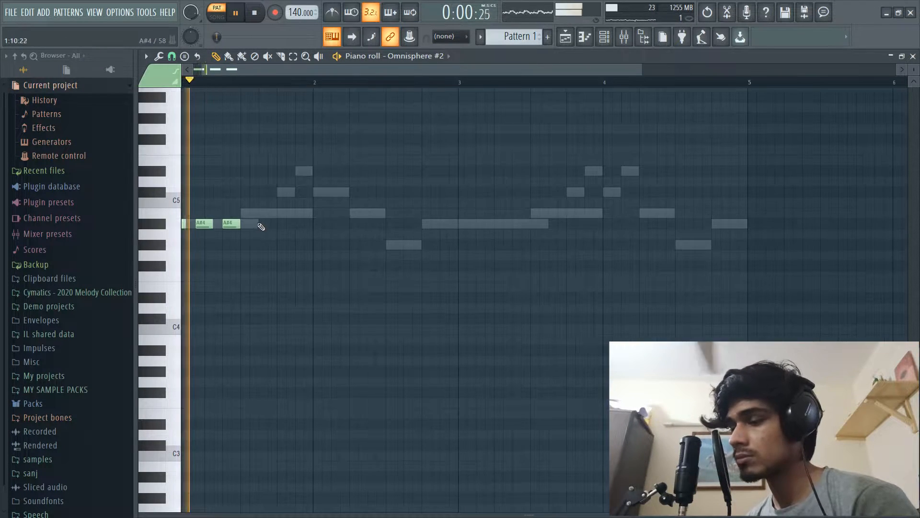
pyautogui.click(258, 223)
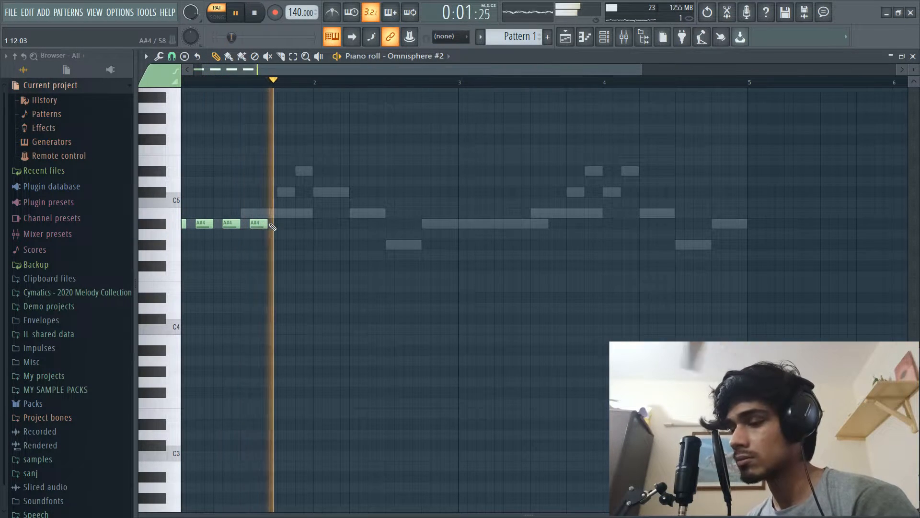
pyautogui.press('space')
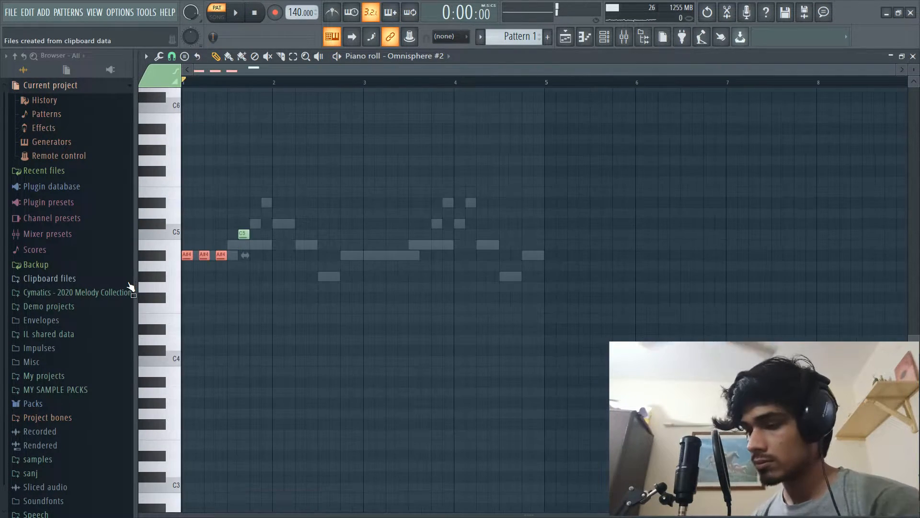
# Step: Lower the repeated notes an octave to A#3, remove the stray C5 and extend the A#3 rhythm through bar 2
pyautogui.hotkey('ctrl', 'Down')
pyautogui.press('space')
pyautogui.press('space')
pyautogui.hotkey('ctrl', 'd')
pyautogui.press('space')
pyautogui.rightClick(243, 237)
pyautogui.click(244, 381)
pyautogui.press('space')
pyautogui.press('space')
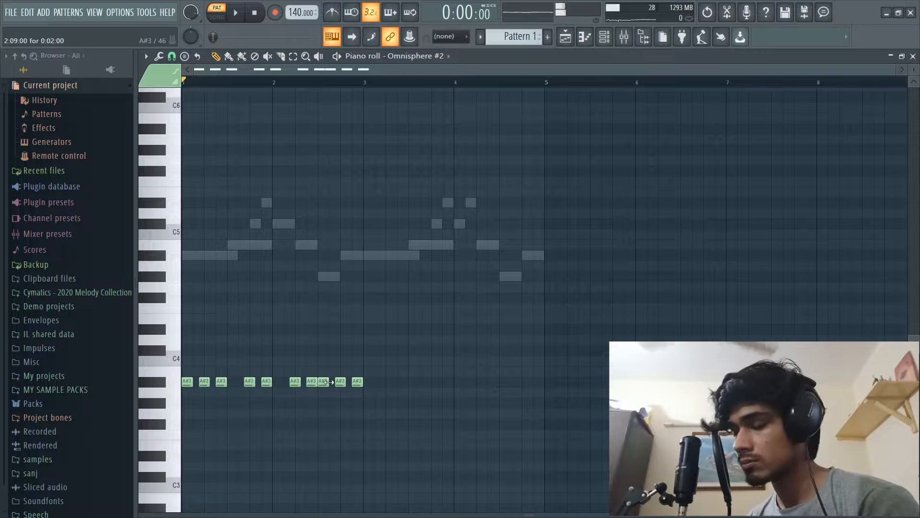
# Step: Duplicate the two-bar A#3 rhythm into bars 3 and 4
pyautogui.press('space')
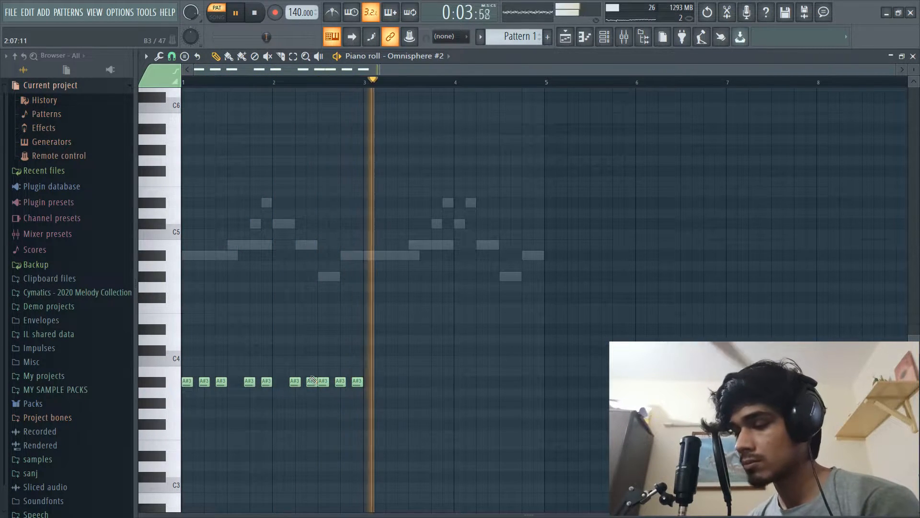
pyautogui.hotkey('ctrl', 'b')
pyautogui.keyDown('ctrl'); pyautogui.click(379, 309); pyautogui.keyUp('ctrl')
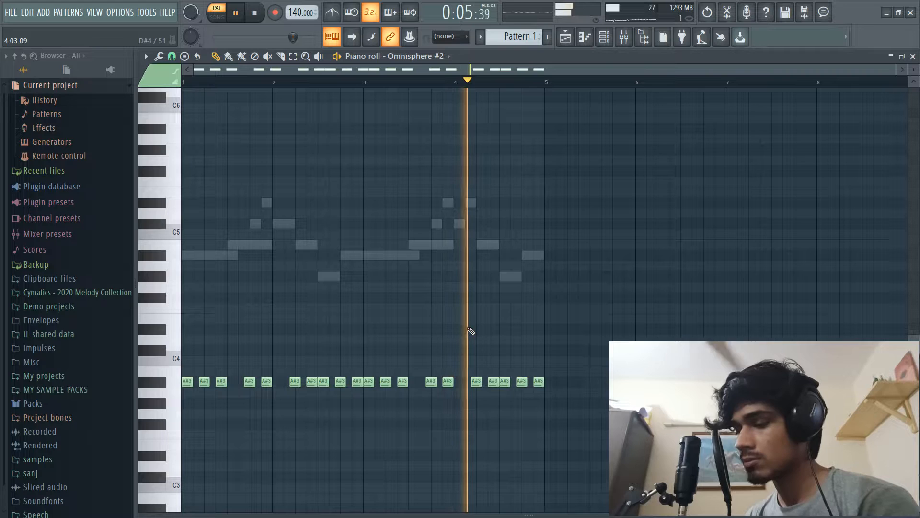
# Step: Shorten the A#3 note at 4:09 to one step, add another at 4:10 and play from bar 4
pyautogui.press('space')
pyautogui.click(455, 82)
pyautogui.scroll(3, 500, 326)
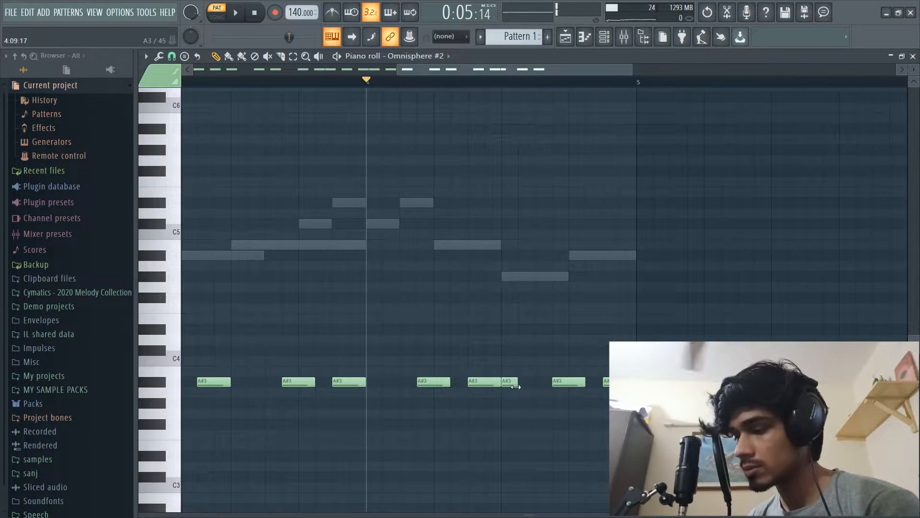
pyautogui.press('space')
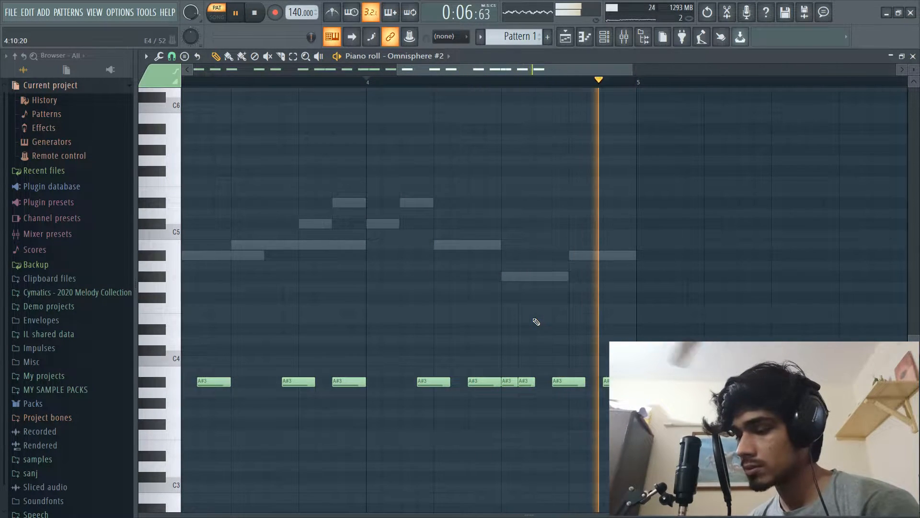
# Step: Add one-step B4 and A#4 notes at 2:12 and 2:15 after the D#5 in the Serum channel and play them back
pyautogui.scroll(-3, 548, 360)
pyautogui.click(354, 244)
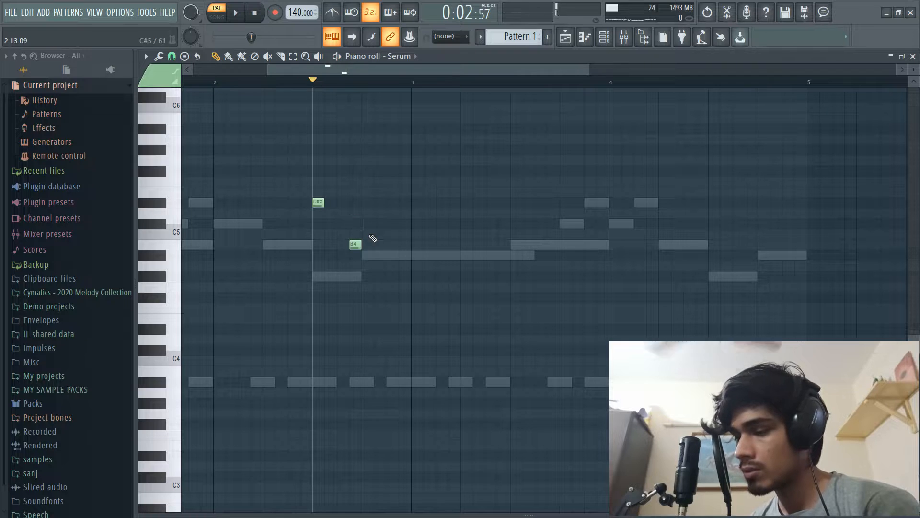
pyautogui.click(380, 276)
pyautogui.press('space')
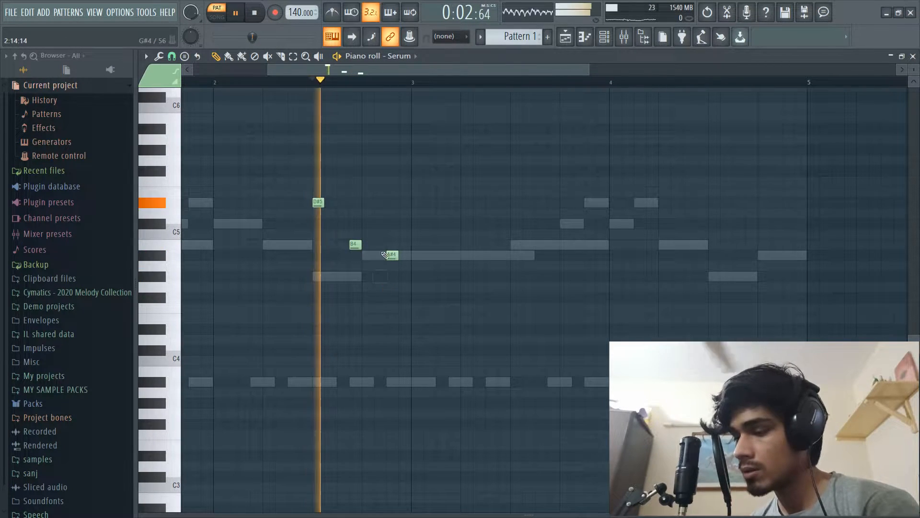
pyautogui.scroll(-3, 389, 170)
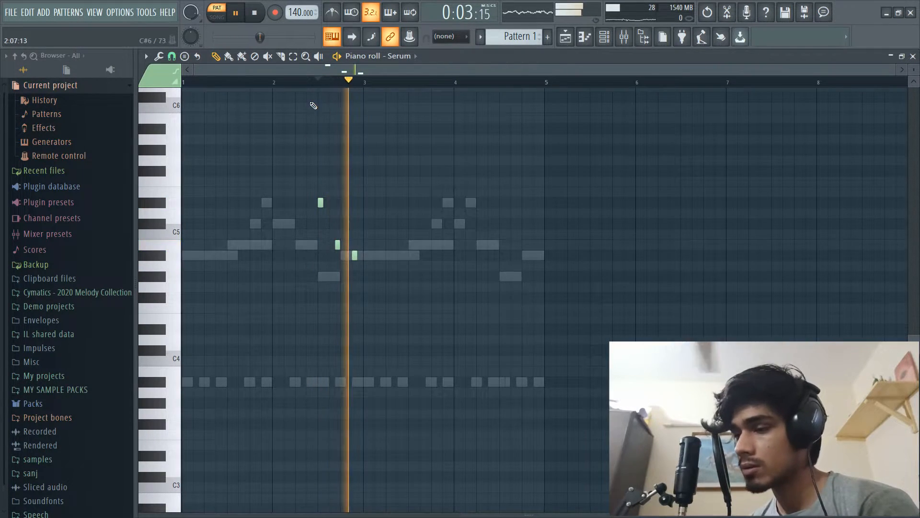
pyautogui.press('space')
# Step: Duplicate the three-note Serum phrase into bar 4 and add a second D#5 at 4:10
pyautogui.hotkey('ctrl', 'a')
pyautogui.moveTo(361, 87); pyautogui.dragTo(371, 88)
pyautogui.hotkey('ctrl', 'b')
pyautogui.keyDown('ctrl'); pyautogui.click(376, 87); pyautogui.keyUp('ctrl')
pyautogui.scroll(3, 508, 211)
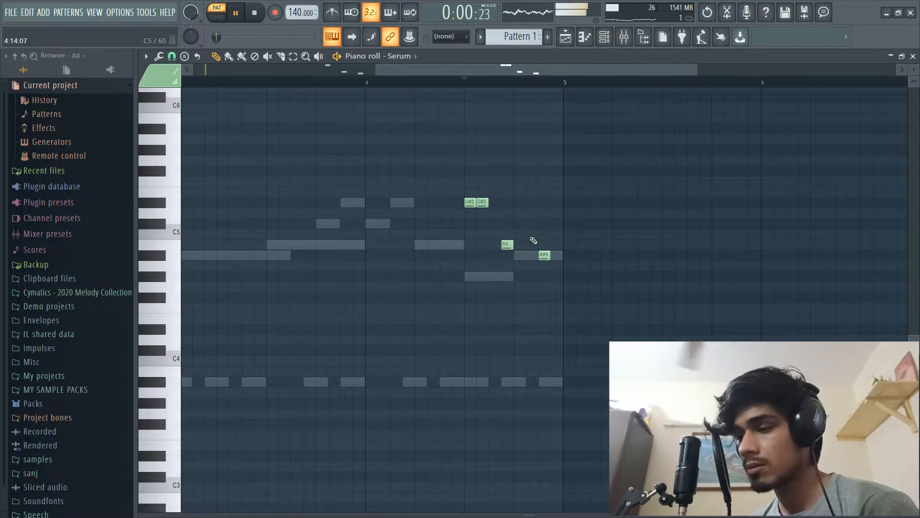
# Step: Play the pattern and turn down the Serum channel's volume in the channel rack
pyautogui.press('space')
pyautogui.scroll(-3, 479, 192)
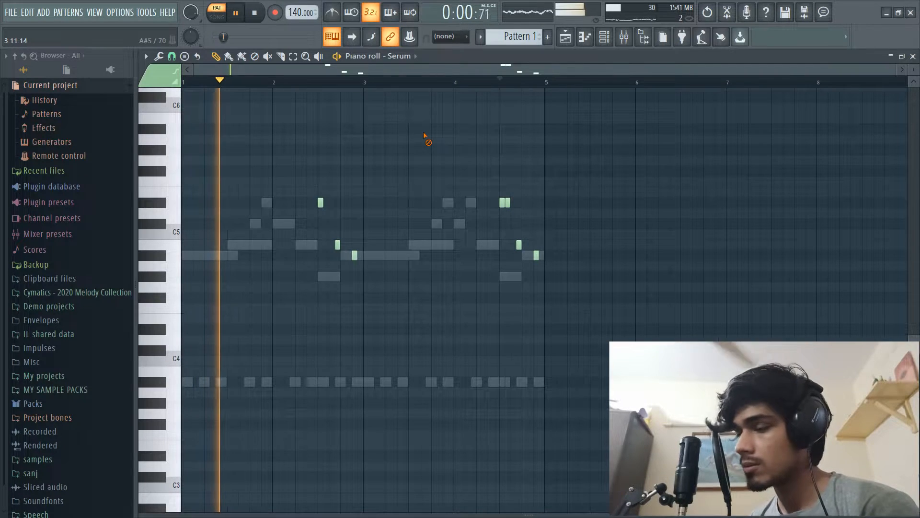
pyautogui.click(912, 56)
pyautogui.moveTo(192, 214); pyautogui.dragTo(192, 223)
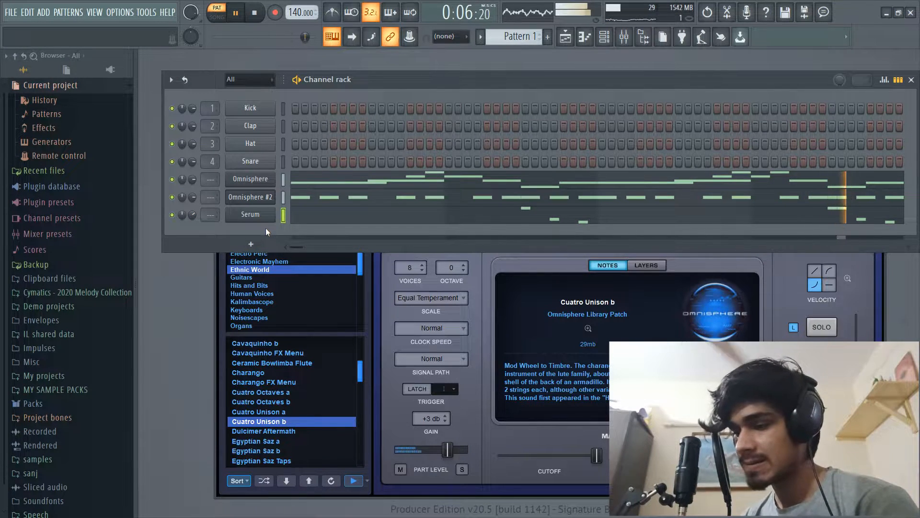
pyautogui.press('space')
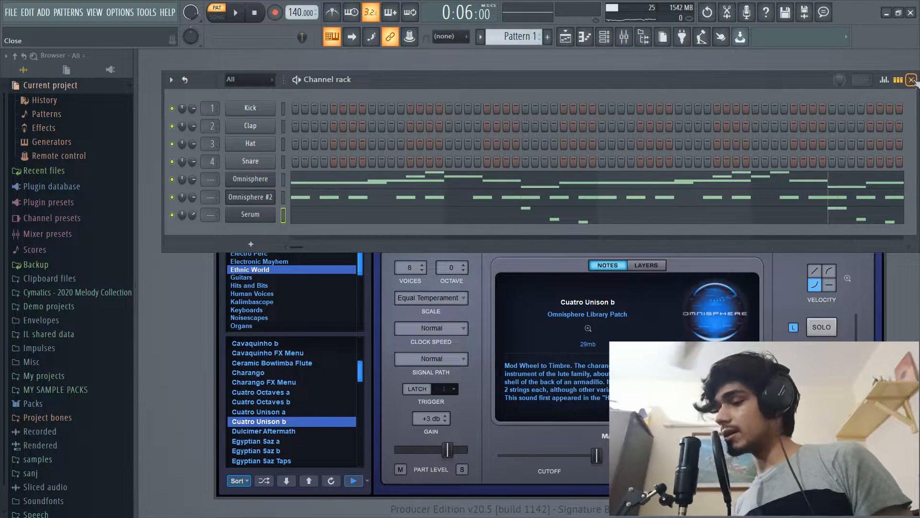
# Step: Rename the Omnisphere melody channel as "fulte"
pyautogui.rightClick(232, 192)
pyautogui.click(312, 200)
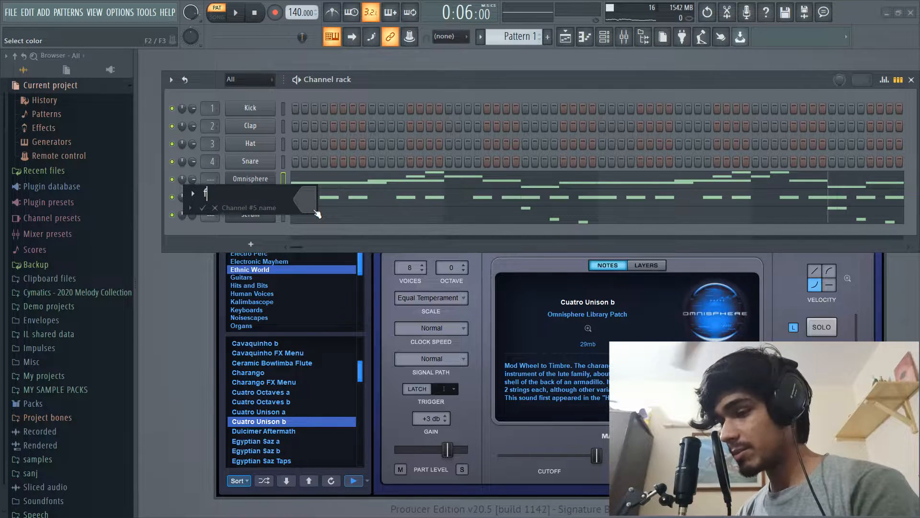
pyautogui.write('fulte')
pyautogui.press('Return')
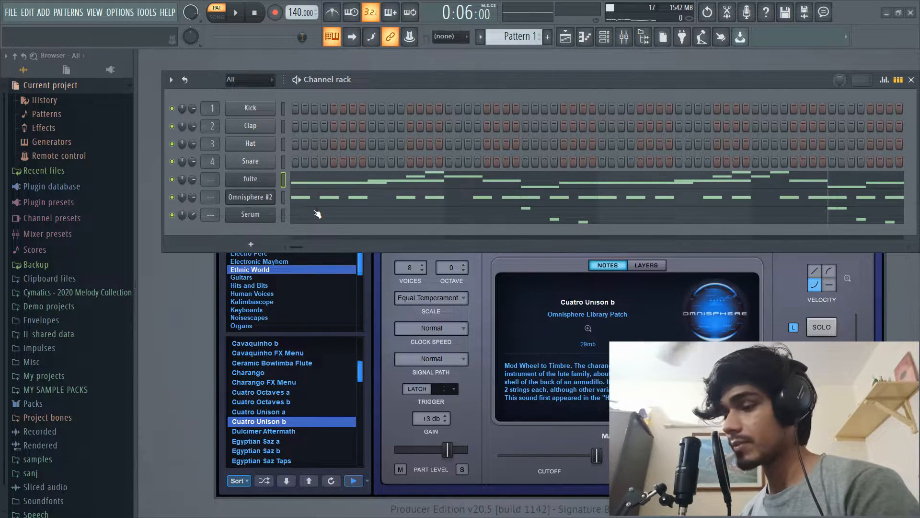
# Step: Rename the Omnisphere #2 channel as "tension"
pyautogui.rightClick(235, 199)
pyautogui.click(314, 218)
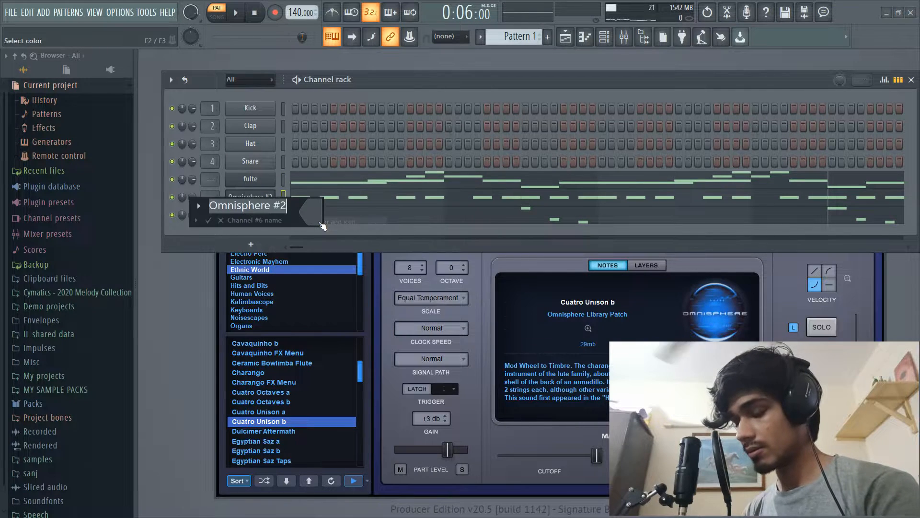
pyautogui.write('tens')
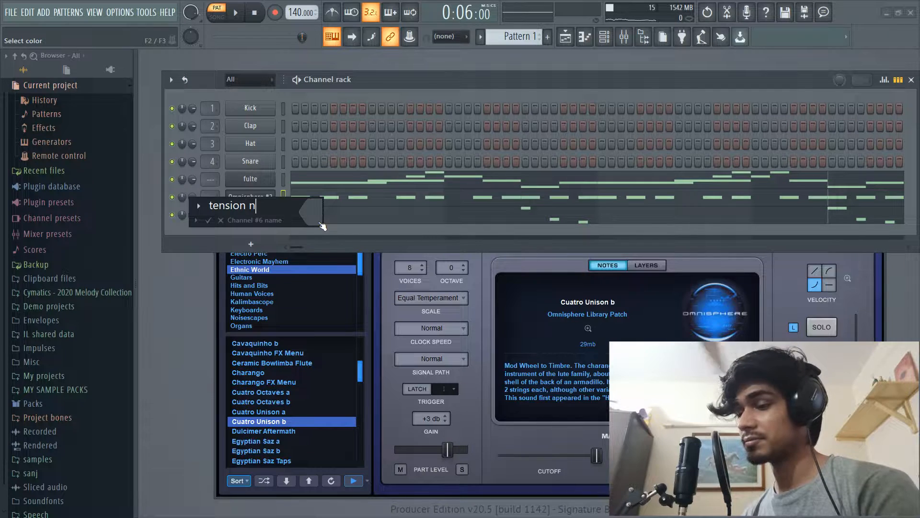
pyautogui.write('ion')
pyautogui.press('Return')
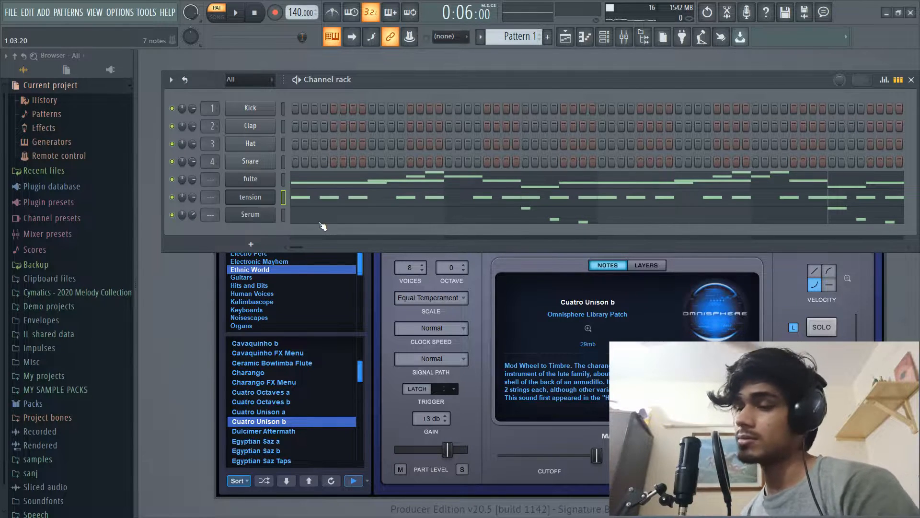
pyautogui.rightClick(272, 208)
pyautogui.click(296, 235)
pyautogui.write('flutren 21')
pyautogui.press('Return')
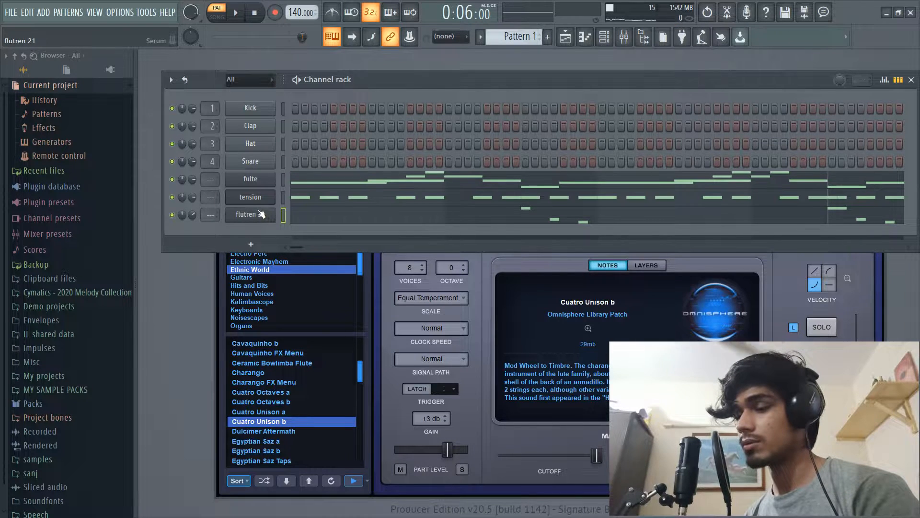
# Step: Rename the Serum channel below tension as "flute 2"
pyautogui.rightClick(273, 211)
pyautogui.click(309, 239)
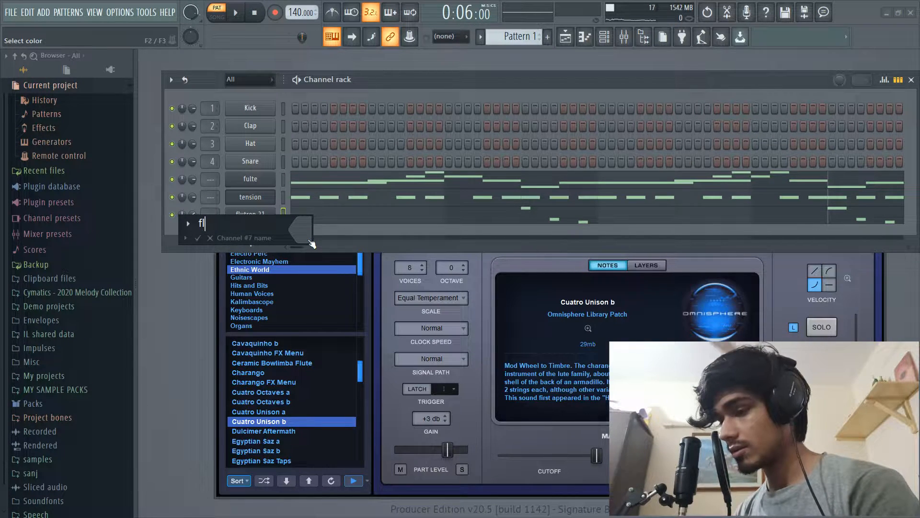
pyautogui.write('flute 2')
pyautogui.press('Return')
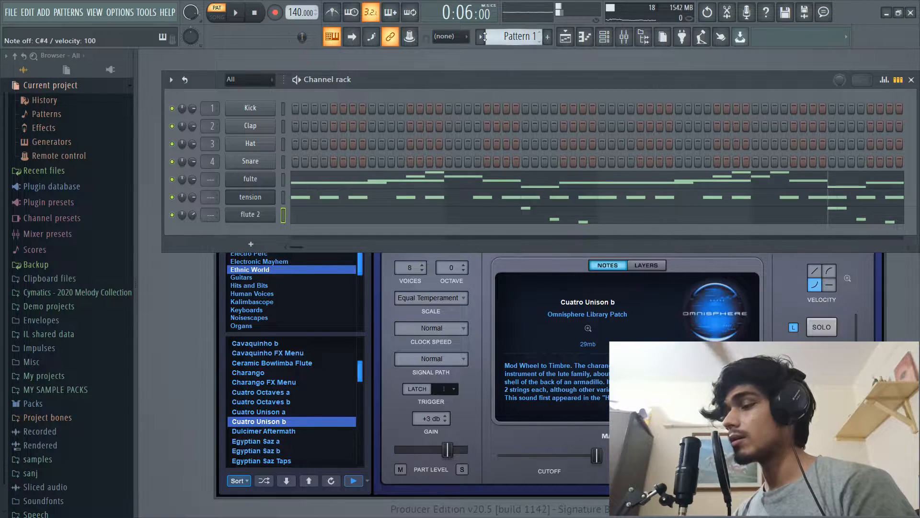
# Step: Start a new empty pattern without giving it a custom name
pyautogui.click(548, 37)
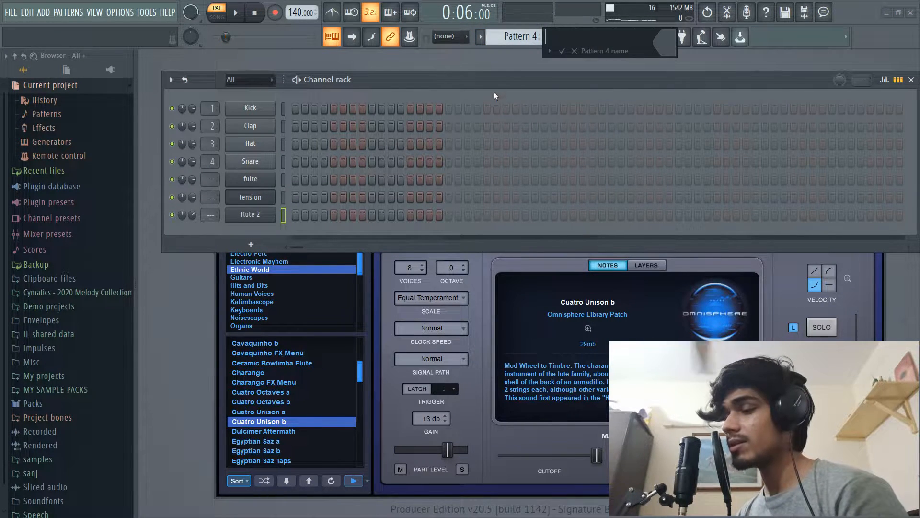
pyautogui.click(574, 53)
pyautogui.press('Escape')
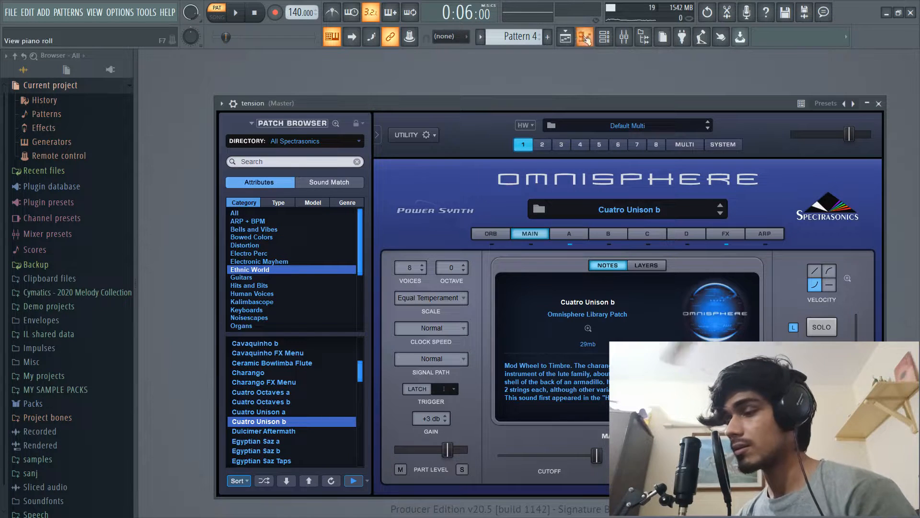
# Step: Put the fulte, tension and flute 2 patterns at bar 1 on the first three playlist tracks, naming each track after its pattern
pyautogui.click(566, 36)
pyautogui.click(380, 123)
pyautogui.moveTo(384, 137); pyautogui.dragTo(354, 118)
pyautogui.rightClick(353, 126)
pyautogui.moveTo(206, 99); pyautogui.dragTo(255, 103)
pyautogui.moveTo(206, 118); pyautogui.dragTo(288, 146)
pyautogui.moveTo(191, 136); pyautogui.dragTo(282, 179)
pyautogui.scroll(-5, 353, 192)
pyautogui.click(550, 185)
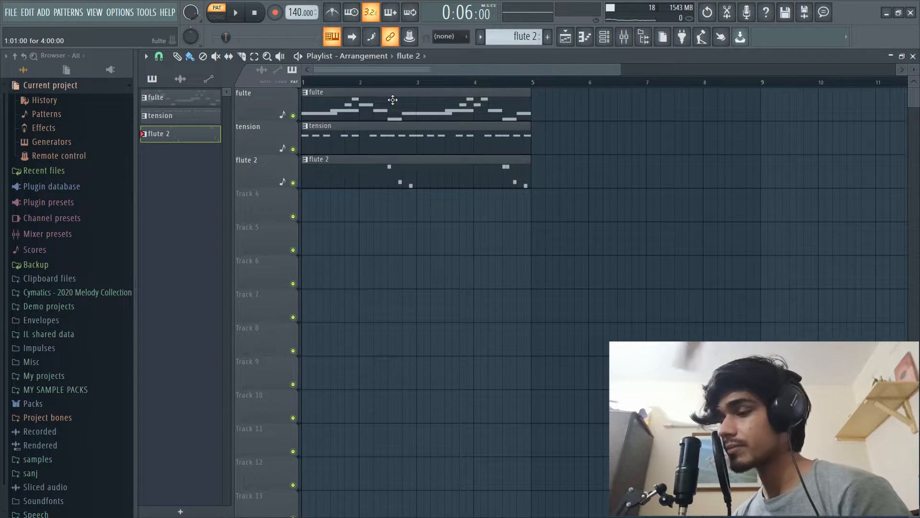
pyautogui.click(913, 56)
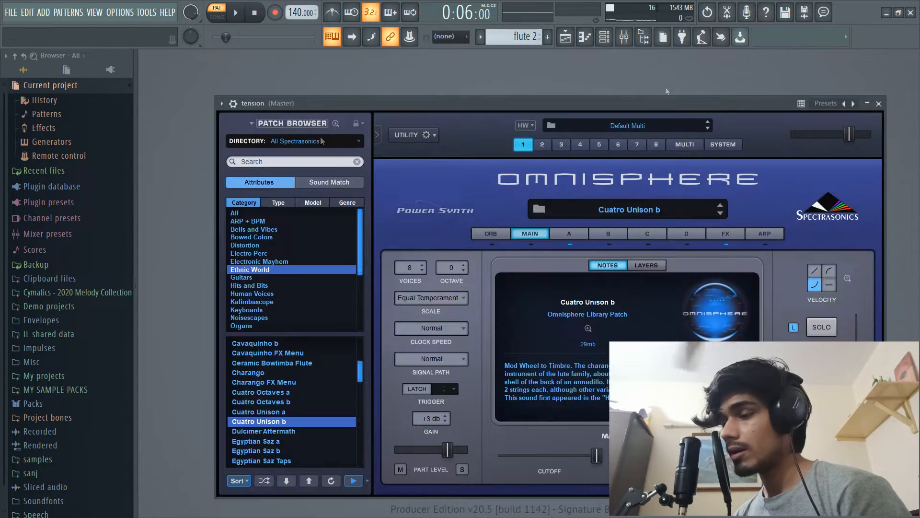
# Step: Select the fulte, tension and flute 2 channels together and bring up the mixer
pyautogui.click(623, 39)
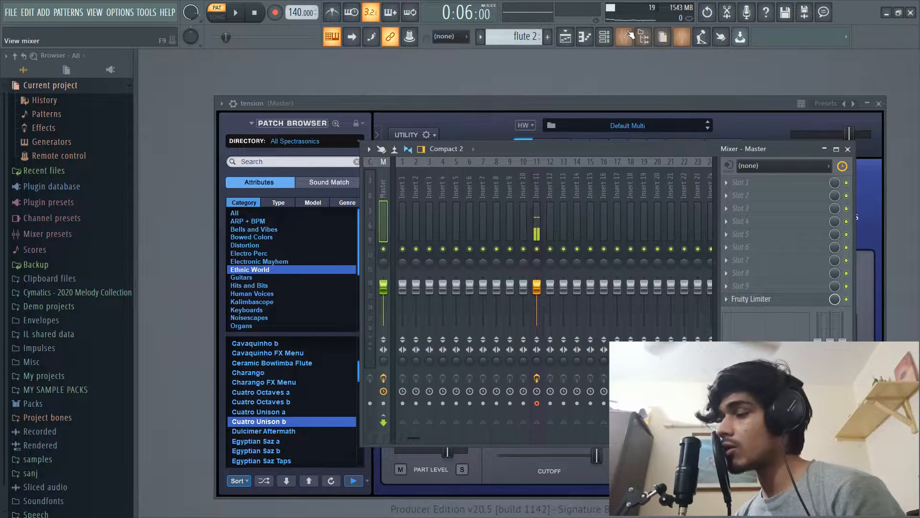
pyautogui.click(604, 37)
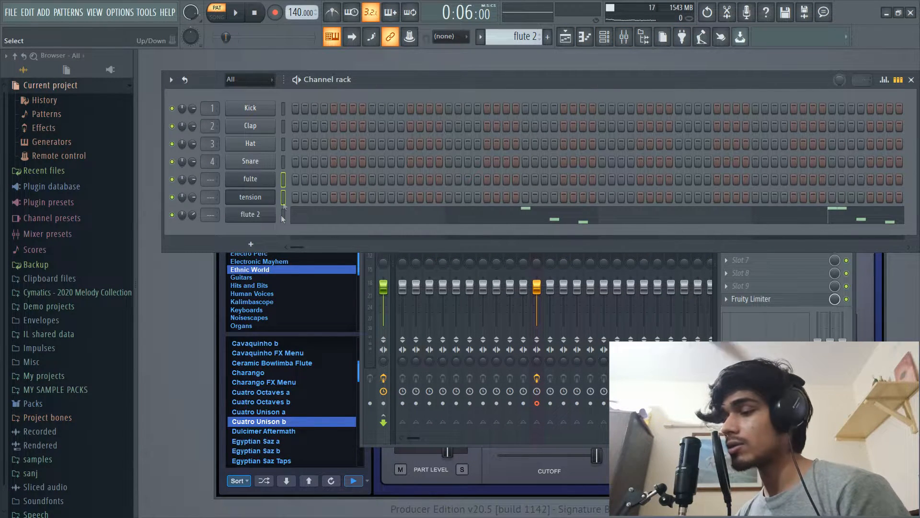
pyautogui.click(631, 36)
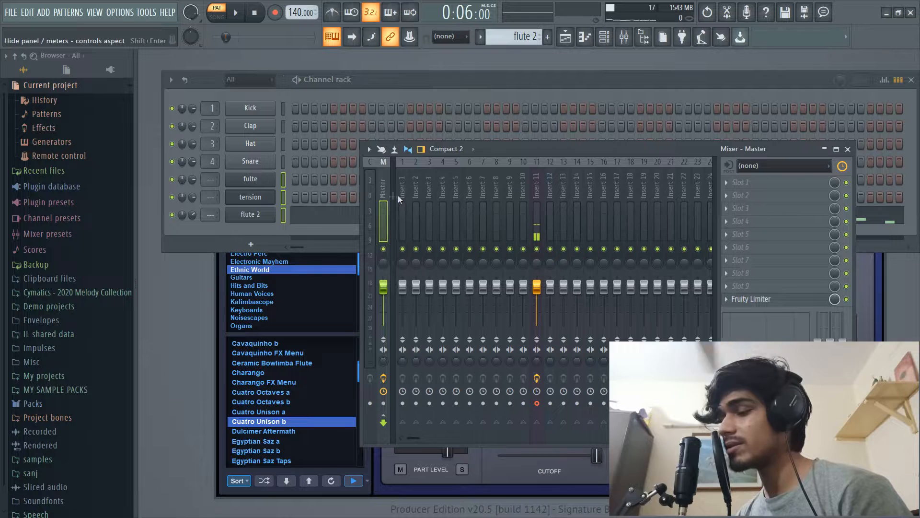
# Step: Move the Edison recording track from mixer insert 11 to insert 19
pyautogui.click(539, 201)
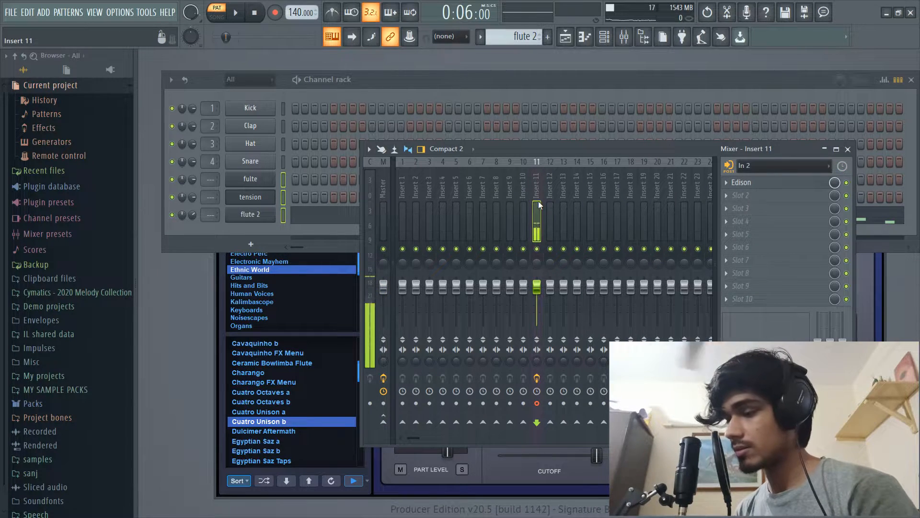
pyautogui.press('Right')
pyautogui.press('Right')
pyautogui.press('Right')
pyautogui.press('Right')
pyautogui.press('Right')
pyautogui.press('Right')
pyautogui.press('Right')
pyautogui.press('Right')
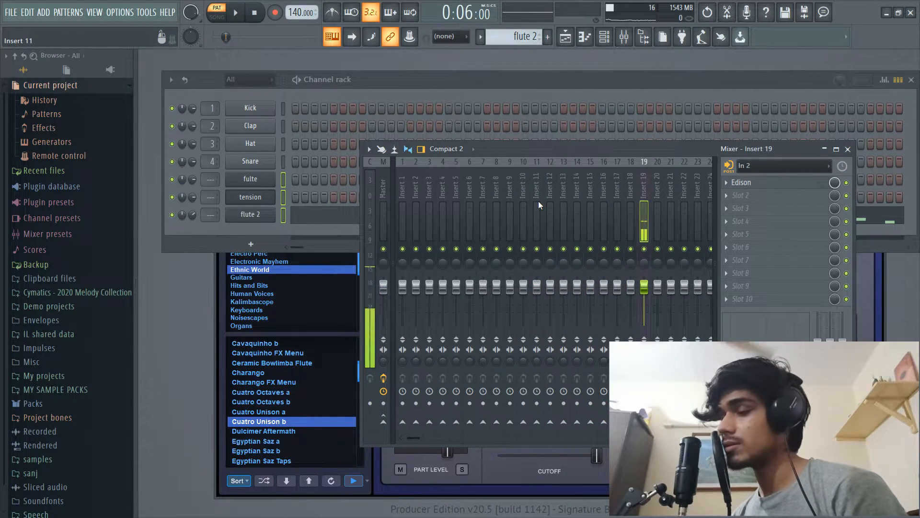
# Step: Route the three selected channels to consecutive mixer tracks starting from insert 1 and show the channel rack
pyautogui.rightClick(408, 158)
pyautogui.moveTo(527, 259)
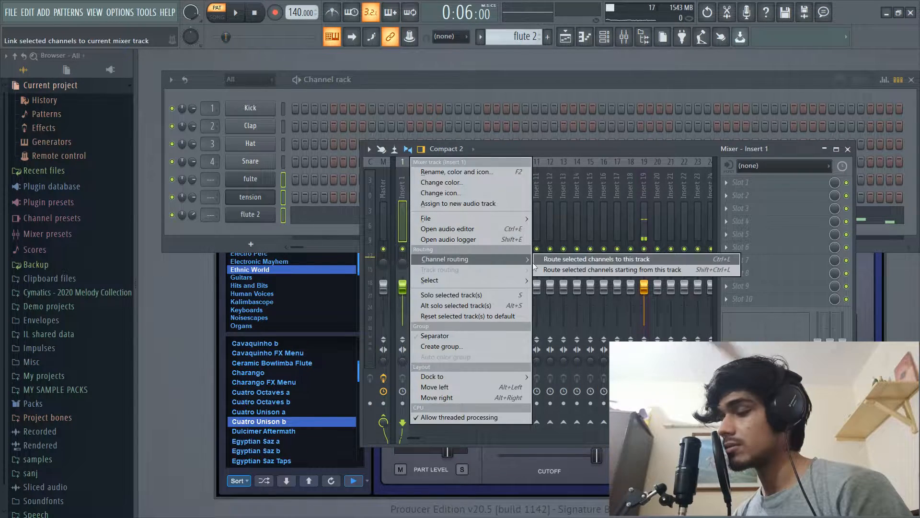
pyautogui.click(579, 270)
pyautogui.press('F6')
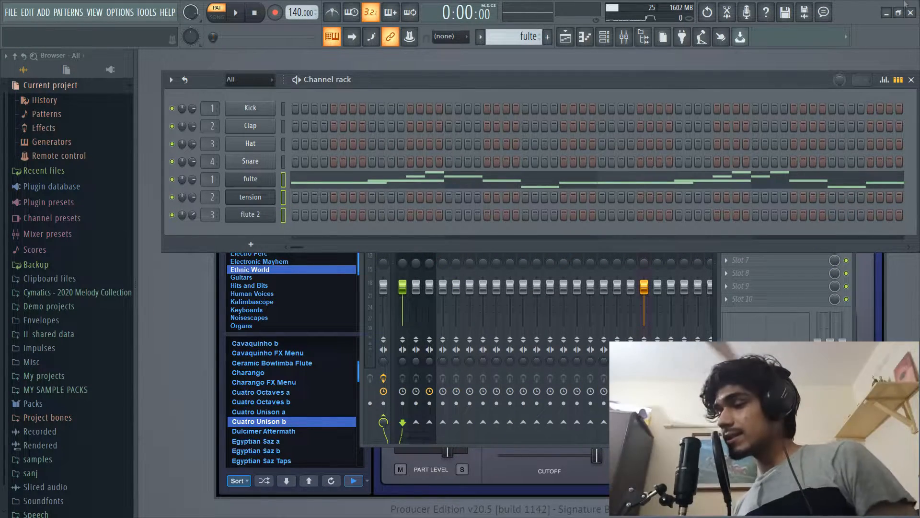
# Step: Create a new empty pattern, Pattern 4, and open the samples folder in the browser
pyautogui.click(548, 37)
pyautogui.press('Return')
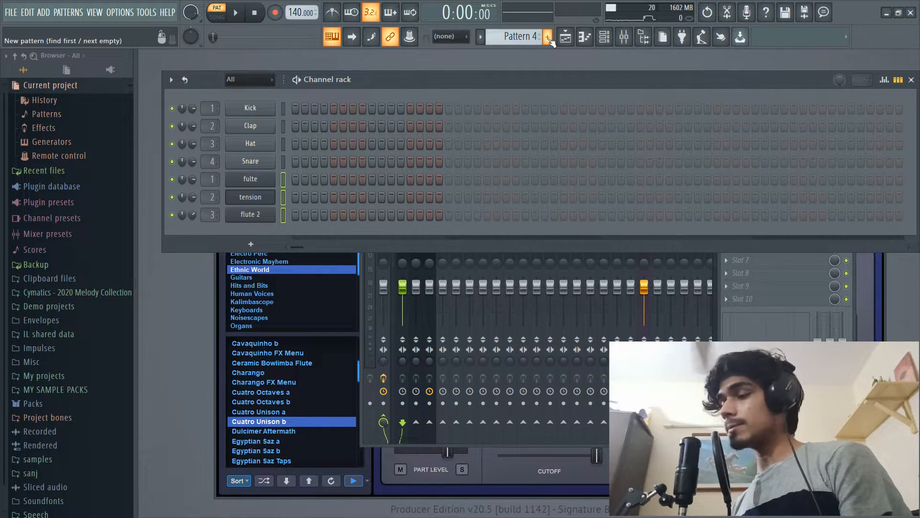
pyautogui.click(565, 37)
pyautogui.click(913, 56)
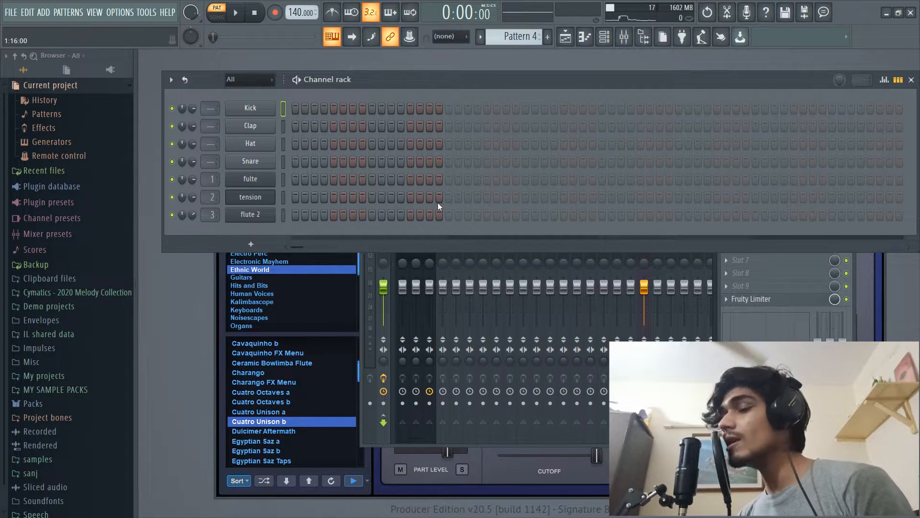
pyautogui.click(64, 462)
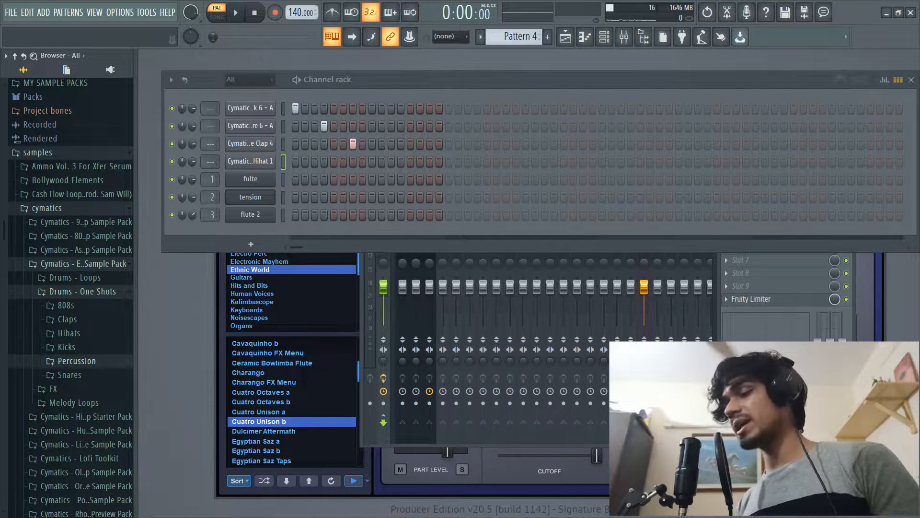
# Step: Add a kick on step 12, claps on steps 15 and 23, and a snare on step 20 of Pattern 4
pyautogui.click(400, 108)
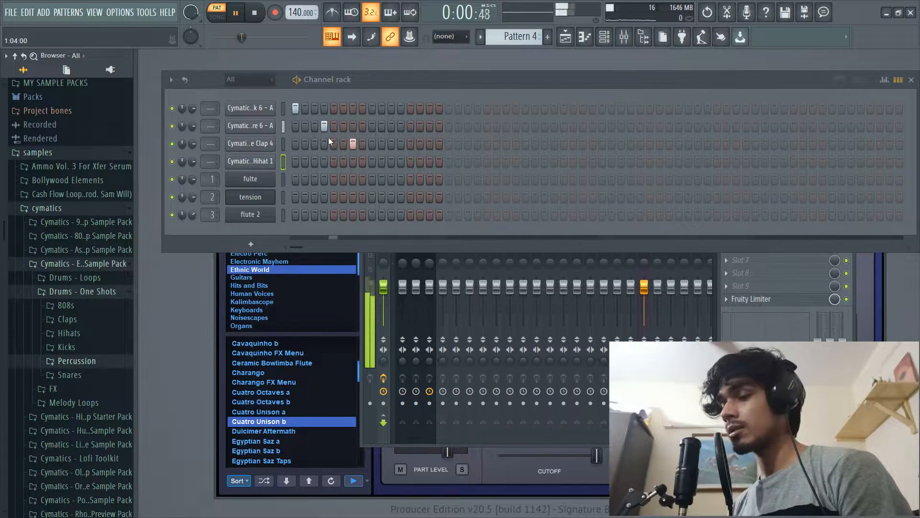
pyautogui.click(429, 144)
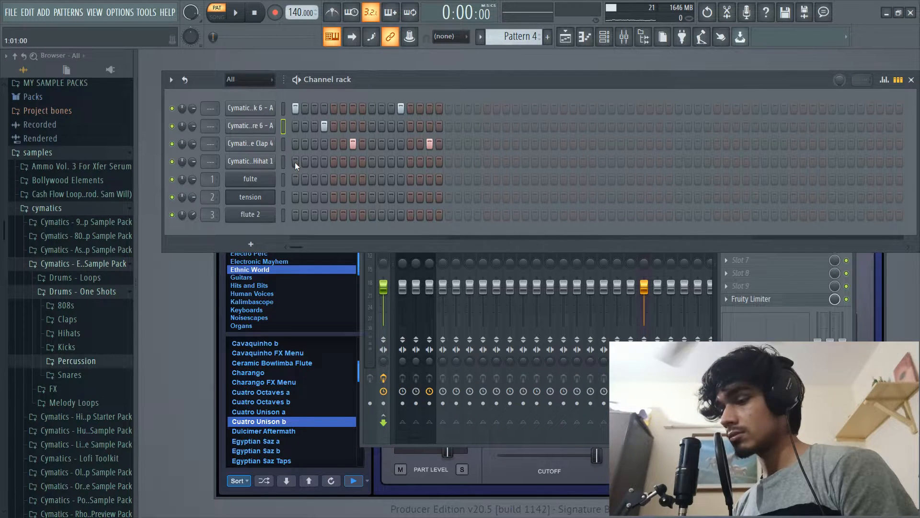
pyautogui.press('space')
pyautogui.click(477, 126)
pyautogui.click(506, 144)
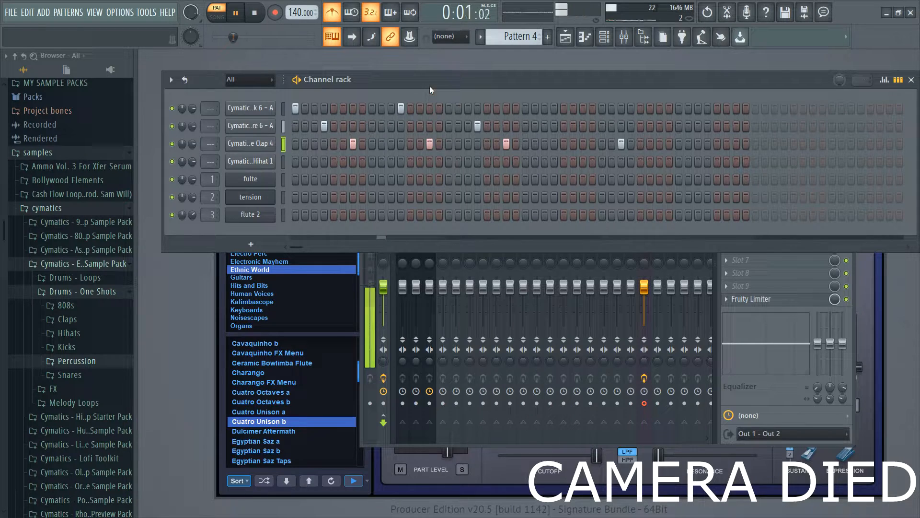
# Step: Add kicks on steps 9, 10 and 12 of bar 2 and replay the drum pattern
pyautogui.click(525, 108)
pyautogui.click(535, 108)
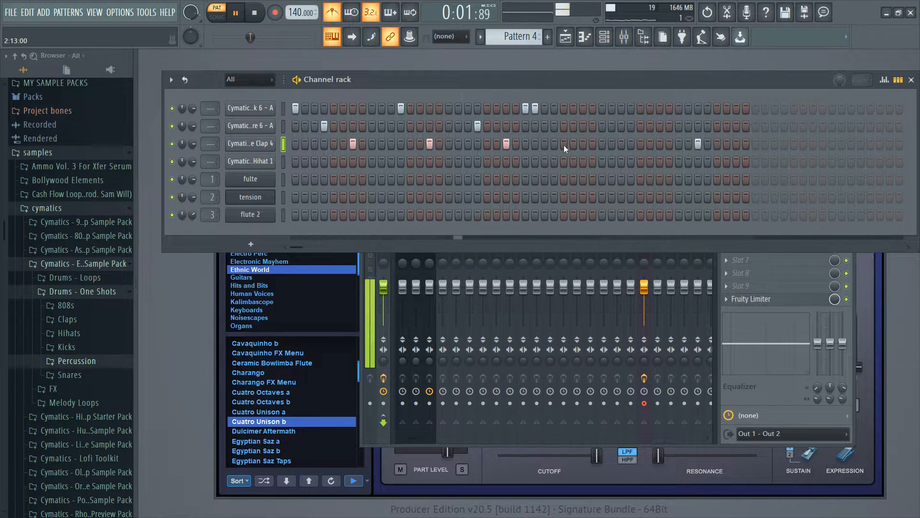
pyautogui.press('space')
pyautogui.click(554, 108)
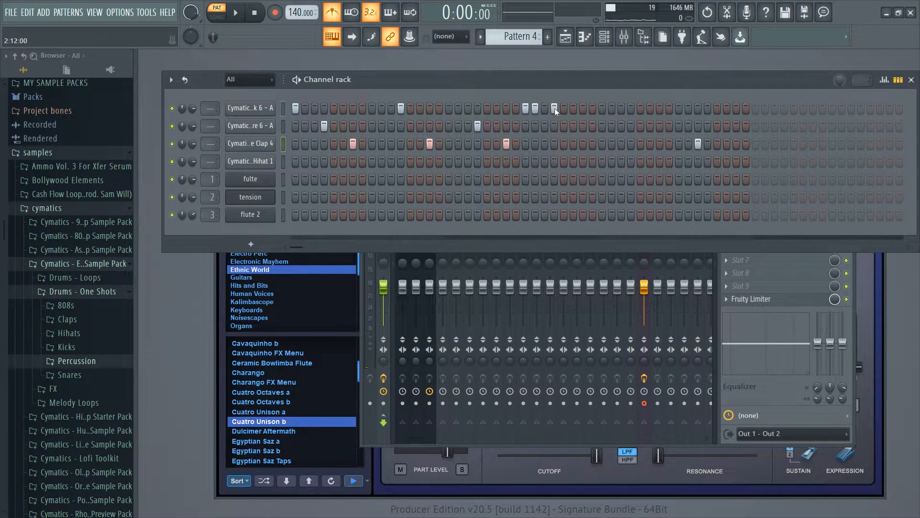
pyautogui.press('space')
# Step: Try claps on steps 14 and 15 of bar 2, keeping only the one on step 15
pyautogui.click(573, 143)
pyautogui.click(583, 143)
pyautogui.rightClick(583, 145)
pyautogui.rightClick(574, 145)
pyautogui.click(585, 143)
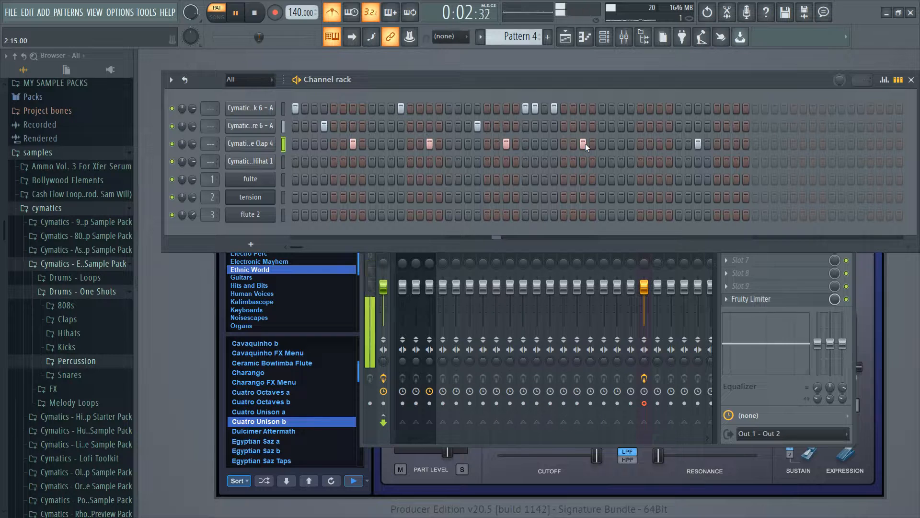
# Step: Remove the stray clap on step 11 of bar 3 and duplicate the two-bar kick pattern into bars 3 and 4
pyautogui.press('space')
pyautogui.rightClick(698, 145)
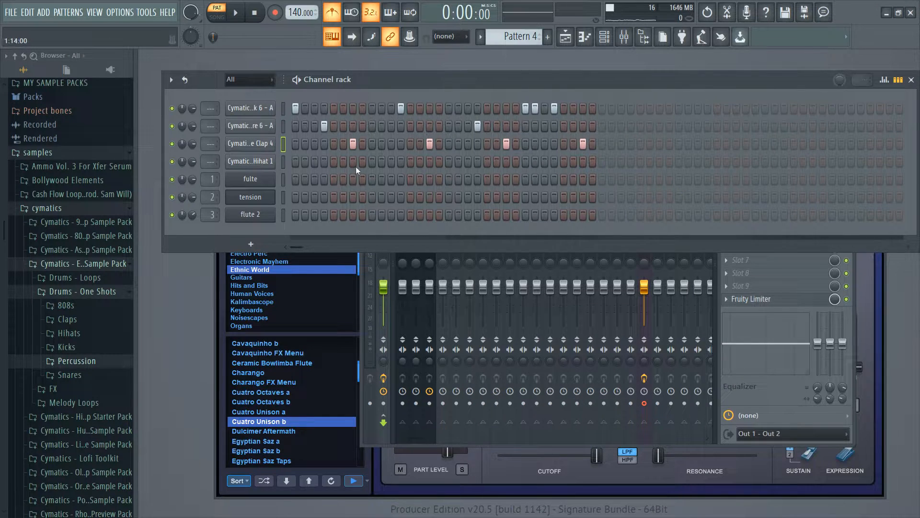
pyautogui.rightClick(267, 109)
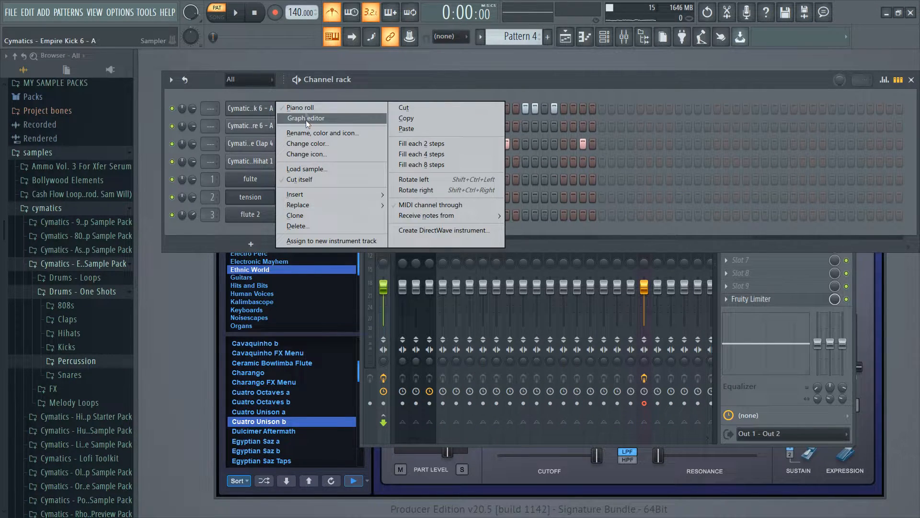
pyautogui.click(304, 105)
pyautogui.scroll(1, 366, 91)
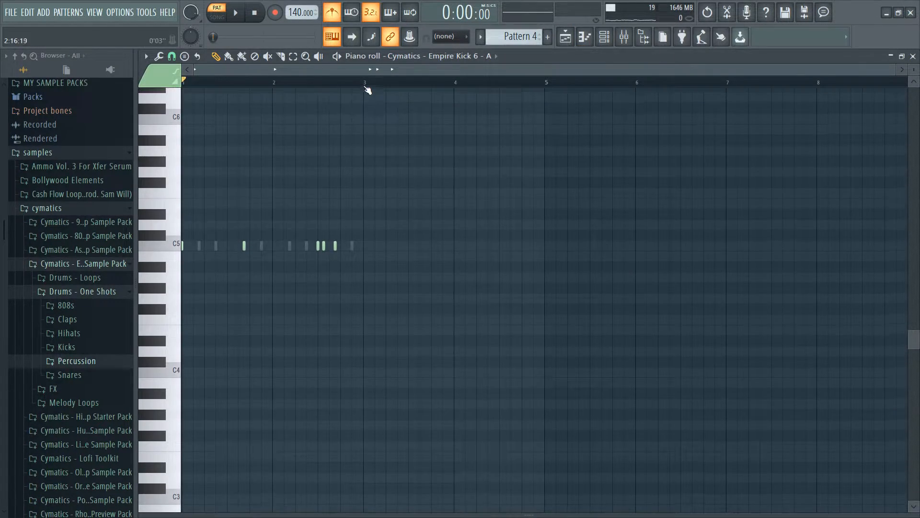
pyautogui.moveTo(368, 85); pyautogui.dragTo(2, 94)
pyautogui.hotkey('ctrl', 'b')
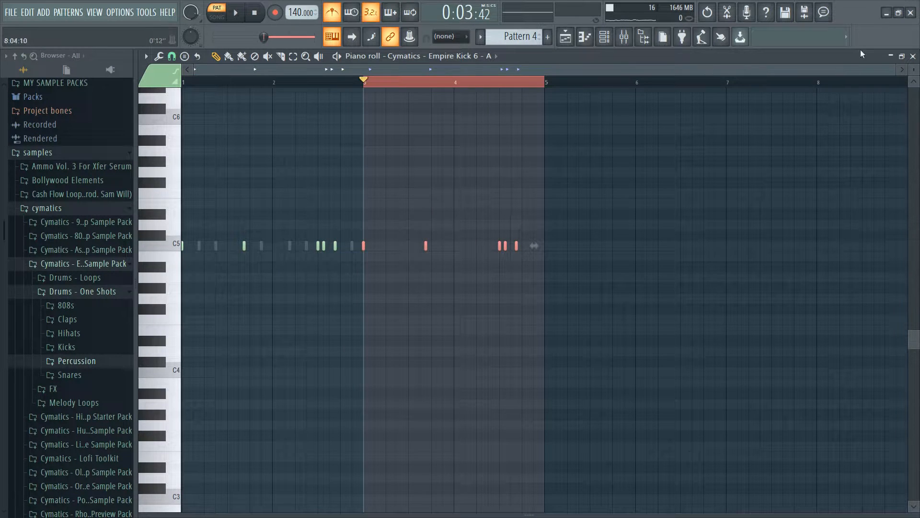
pyautogui.click(913, 56)
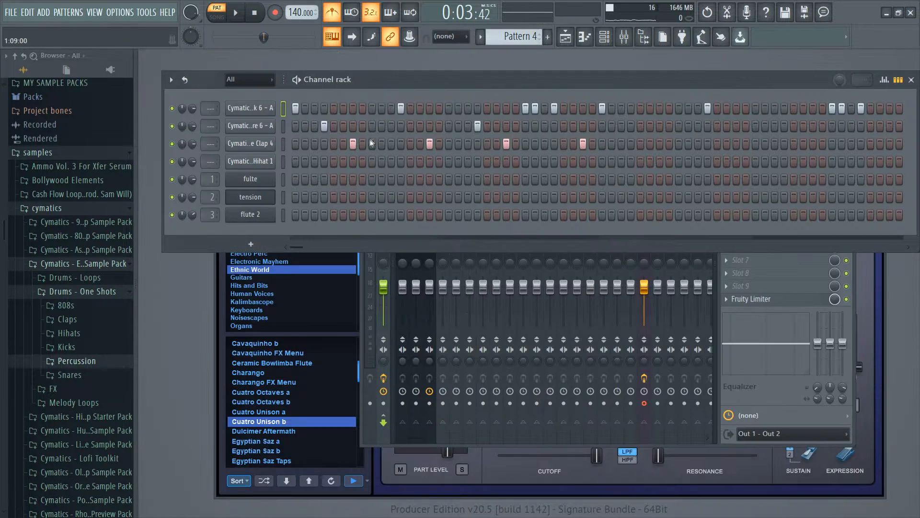
# Step: Duplicate the snare and clap hits into bars 3 and 4, adding an extra snare on step 14 of bar 4
pyautogui.rightClick(258, 131)
pyautogui.click(307, 125)
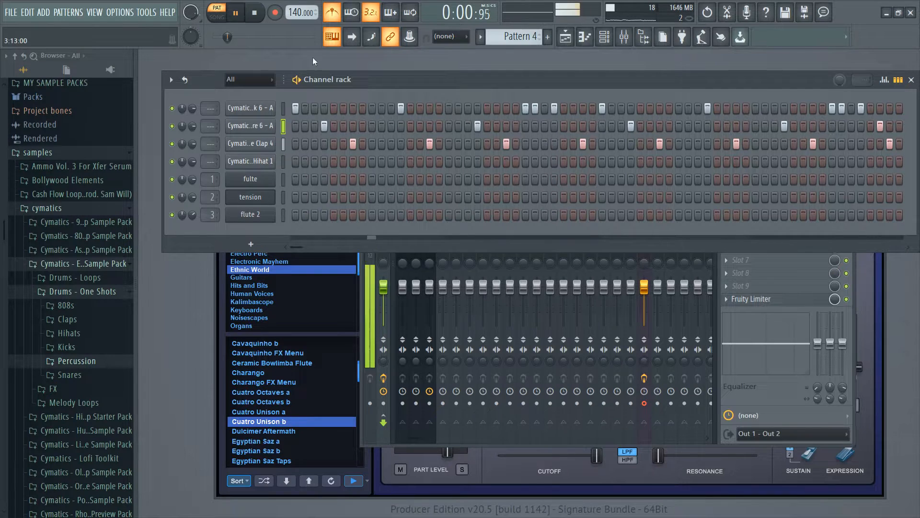
pyautogui.press('space')
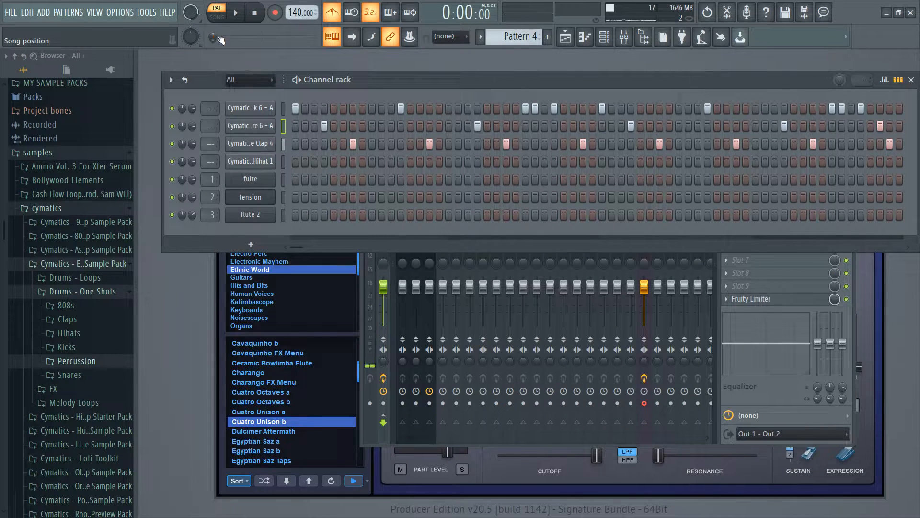
# Step: Turn off the metronome and play back the four-bar drum pattern
pyautogui.click(334, 12)
pyautogui.press('space')
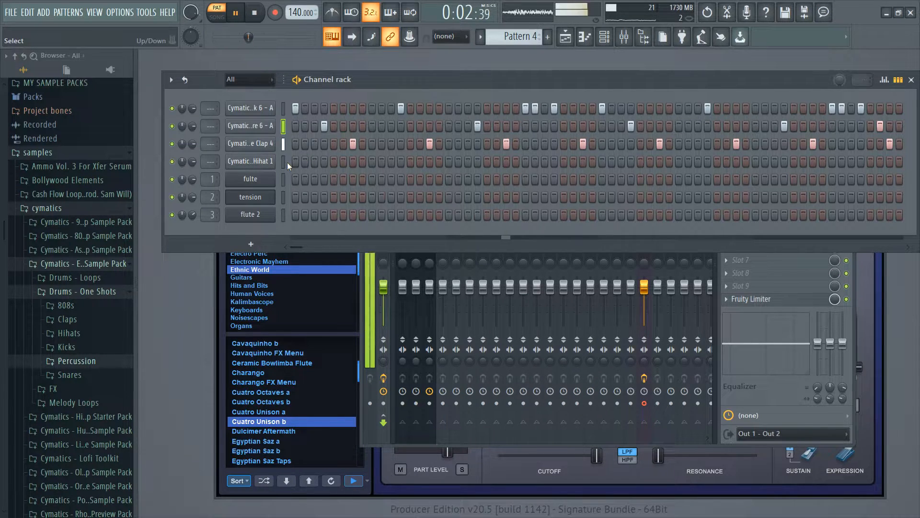
pyautogui.press('space')
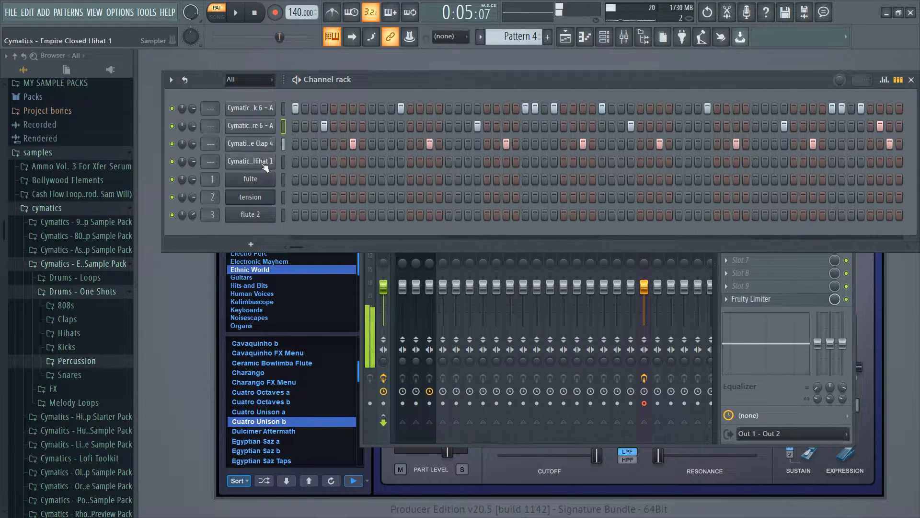
# Step: Fill the closed hi-hat channel on every 4 steps and listen to the result
pyautogui.rightClick(264, 165)
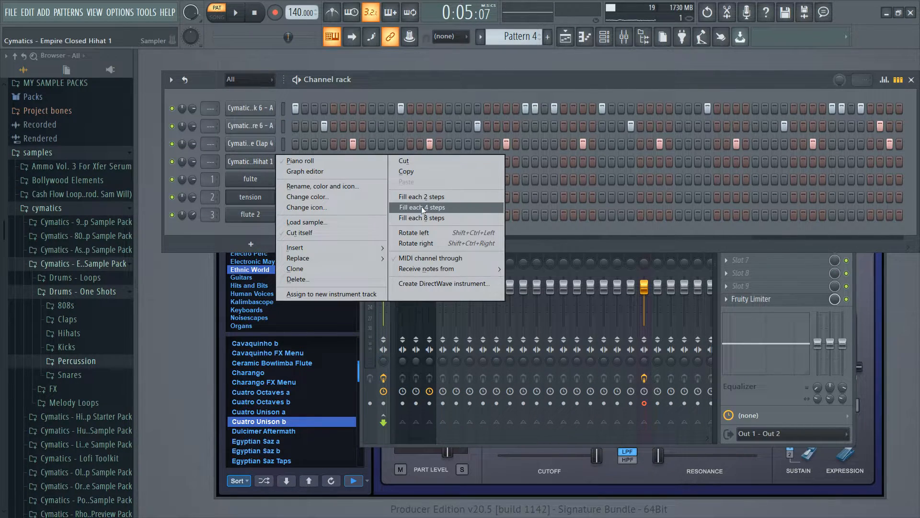
pyautogui.click(421, 203)
pyautogui.press('space')
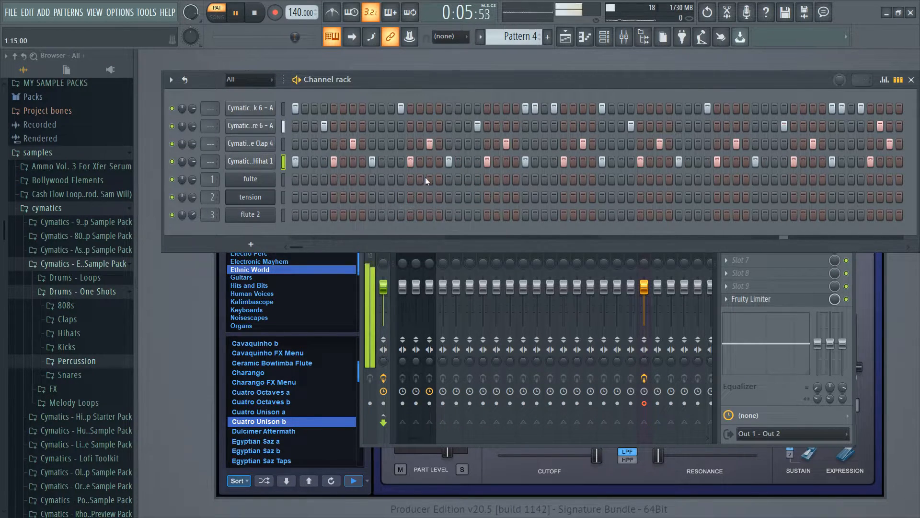
pyautogui.click(257, 14)
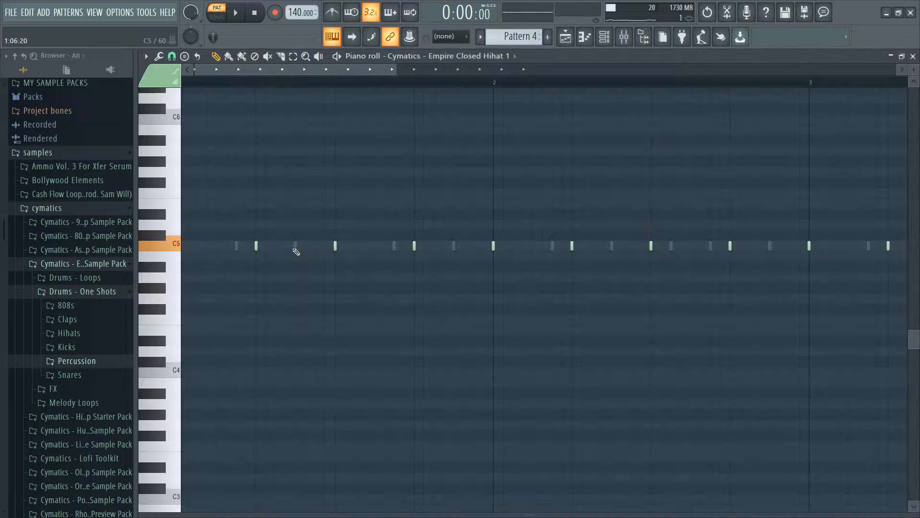
# Step: Add a four-note hi-hat roll on step 7 of bar 1 and extra hi-hat hits around the bar 2 start and on bar 2 step 7
pyautogui.click(300, 248)
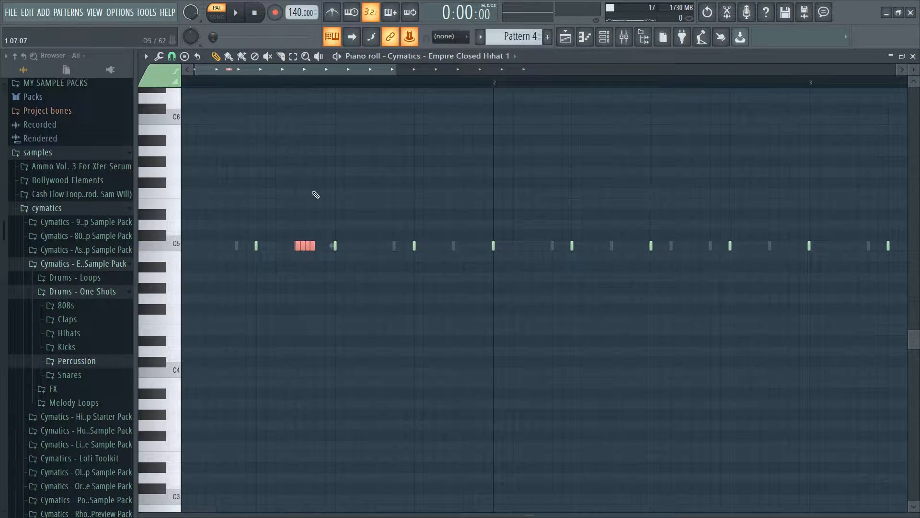
pyautogui.press('space')
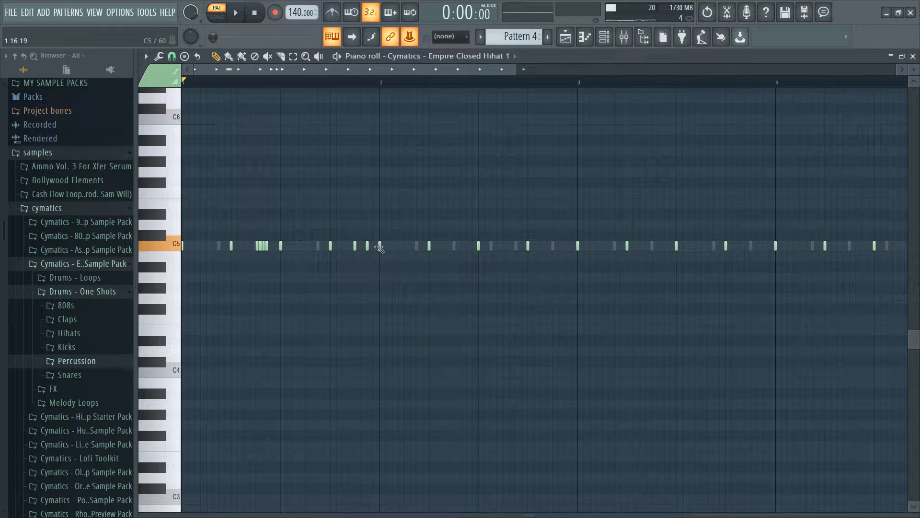
pyautogui.moveTo(391, 250); pyautogui.dragTo(397, 250)
pyautogui.press('space')
pyautogui.scroll(-2, 387, 217)
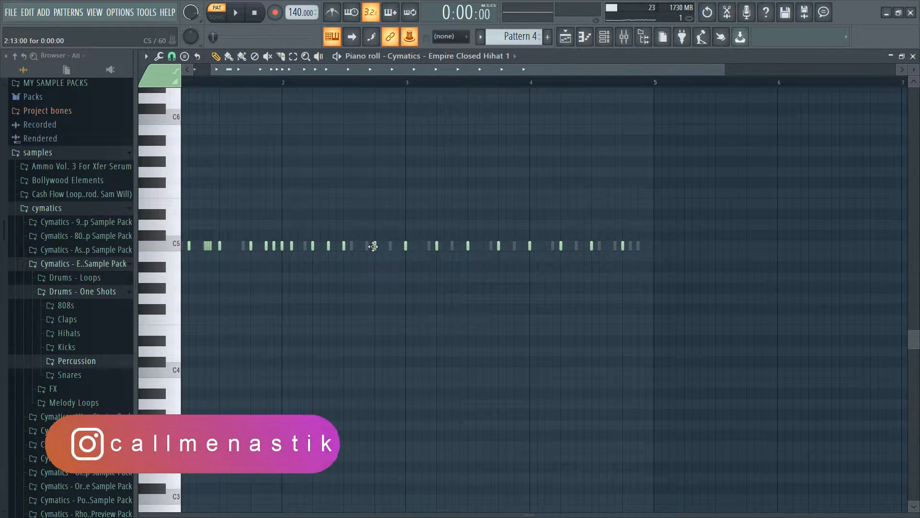
# Step: Turn the hi-hat on beat 4 of bar 2 into an eight-note roll pitched two semitones below C5
pyautogui.moveTo(374, 246); pyautogui.dragTo(392, 275)
pyautogui.moveTo(373, 220); pyautogui.dragTo(385, 273)
pyautogui.press('space')
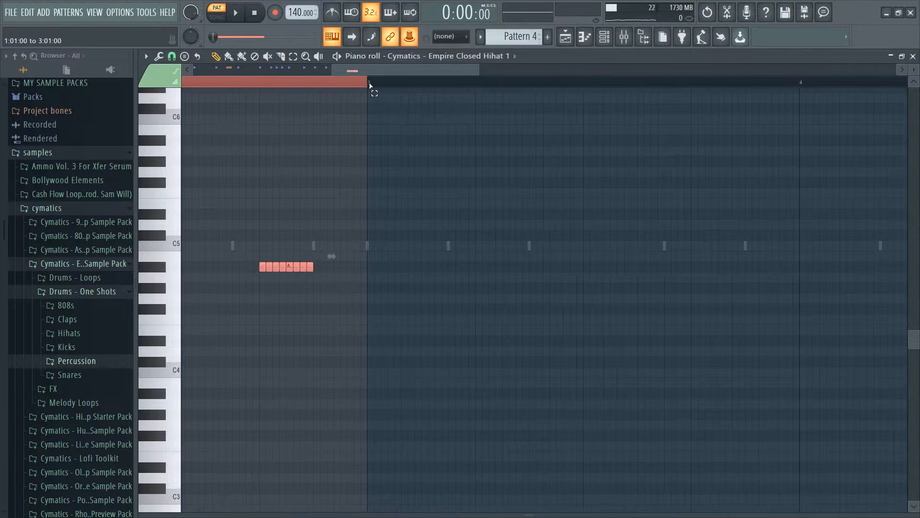
# Step: Duplicate the two-bar hi-hat part into bars 3 and 4 and shift the off-grid hit in bar 4 to step 12
pyautogui.scroll(-3, 381, 120)
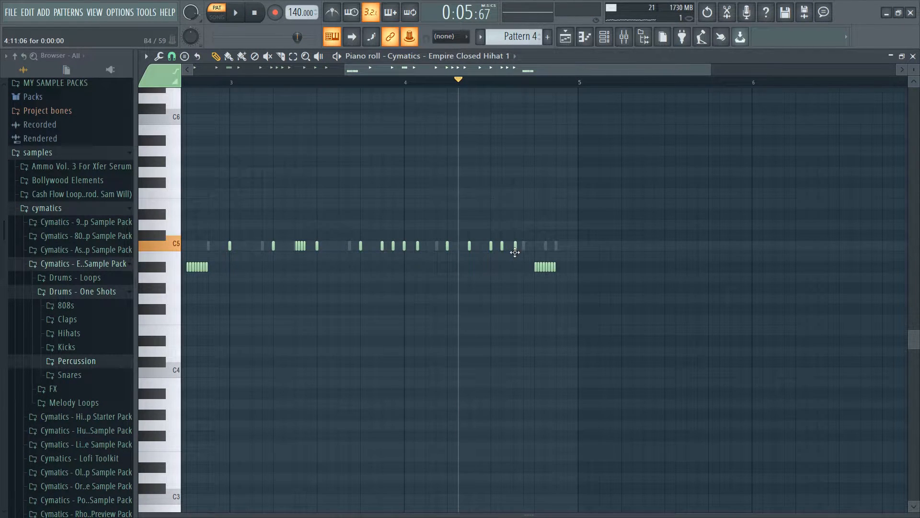
pyautogui.press('space')
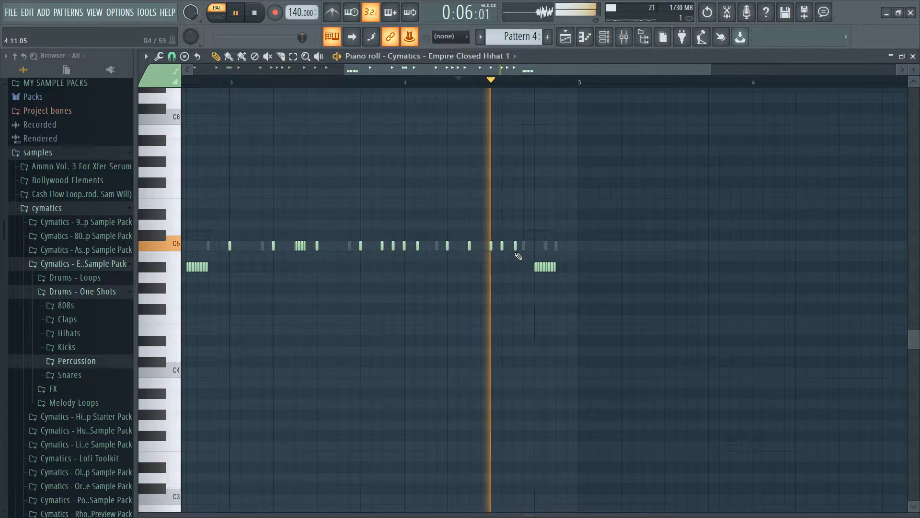
pyautogui.press('space')
pyautogui.moveTo(515, 247); pyautogui.dragTo(523, 248)
pyautogui.press('space')
pyautogui.press('space')
pyautogui.scroll(-3, 526, 181)
pyautogui.click(913, 57)
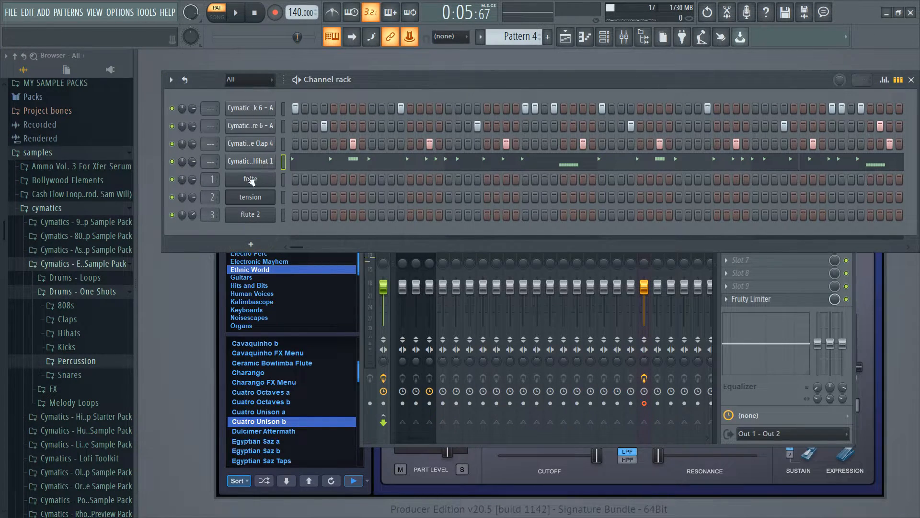
# Step: Place Pattern 4 on Track 4 of the playlist at bar 1 and play the arrangement in song mode
pyautogui.scroll(-6, 191, 161)
pyautogui.press('F5')
pyautogui.moveTo(172, 152); pyautogui.dragTo(314, 207)
pyautogui.scroll(-3, 463, 196)
pyautogui.press('l')
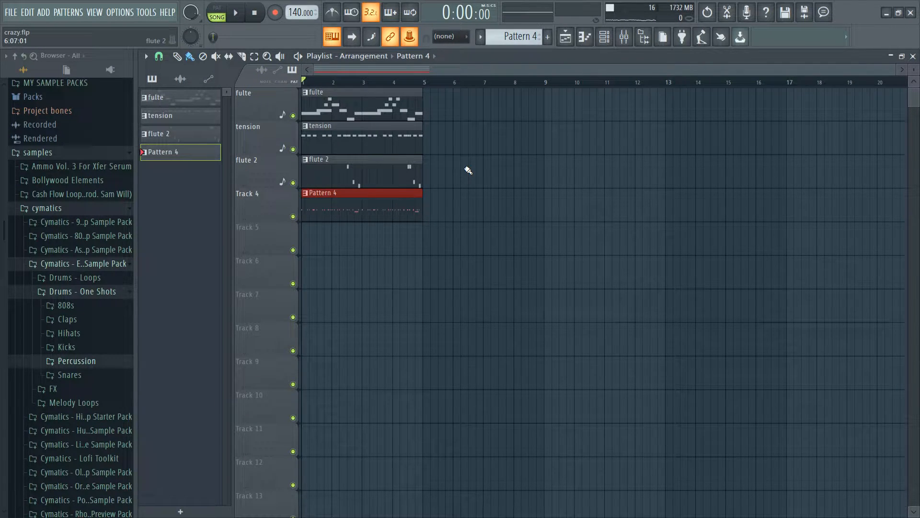
pyautogui.press('space')
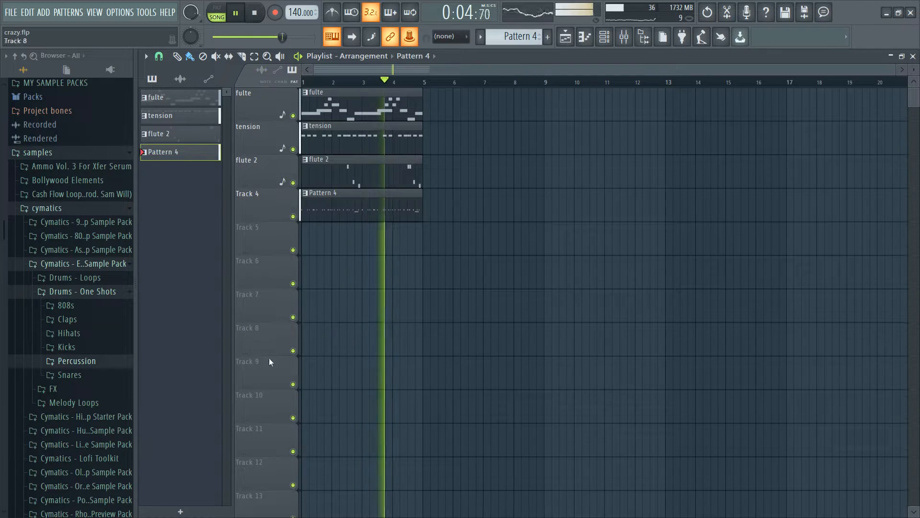
pyautogui.press('space')
# Step: Return to the channel rack and make the fulte pattern the active one
pyautogui.doubleClick(379, 214)
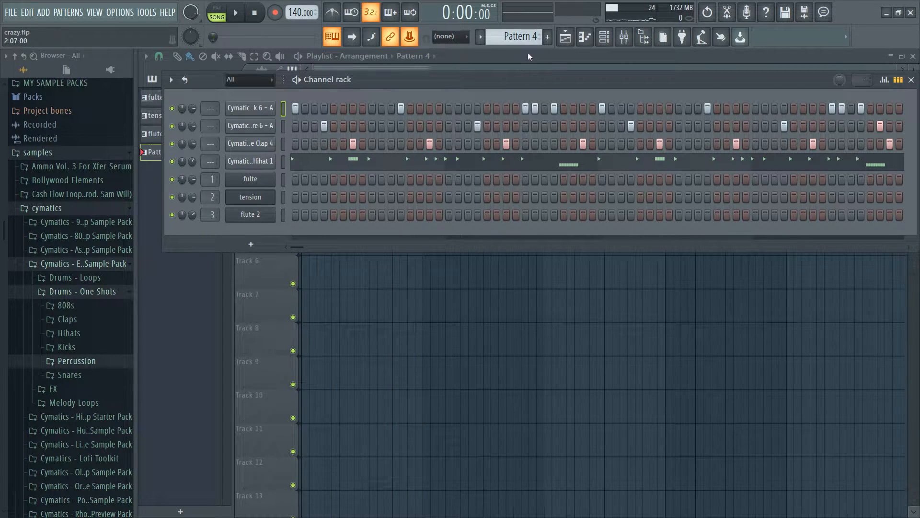
pyautogui.click(548, 40)
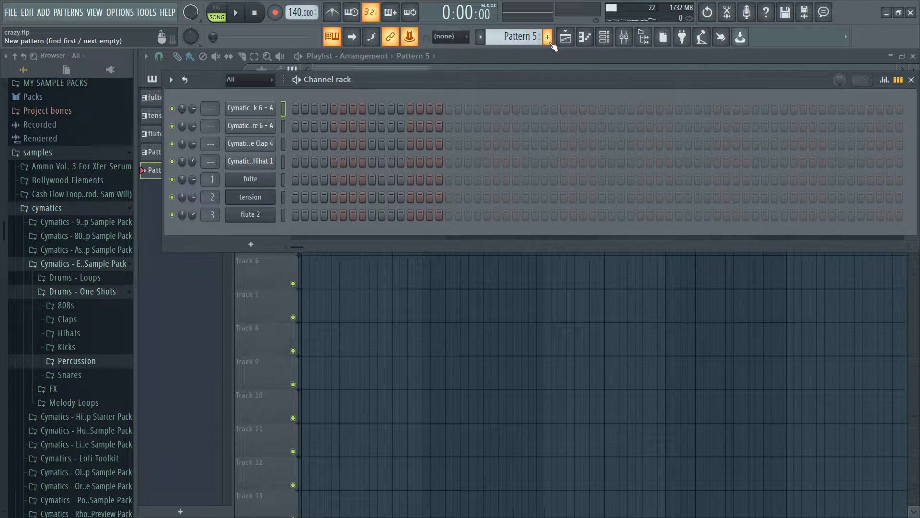
pyautogui.click(479, 37)
pyautogui.click(498, 51)
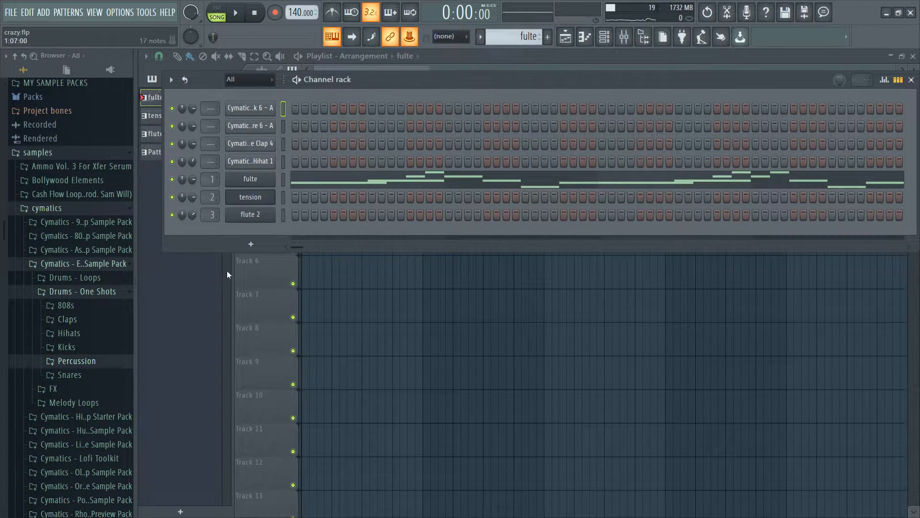
# Step: Add an Omnisphere channel and rename it bass
pyautogui.click(259, 248)
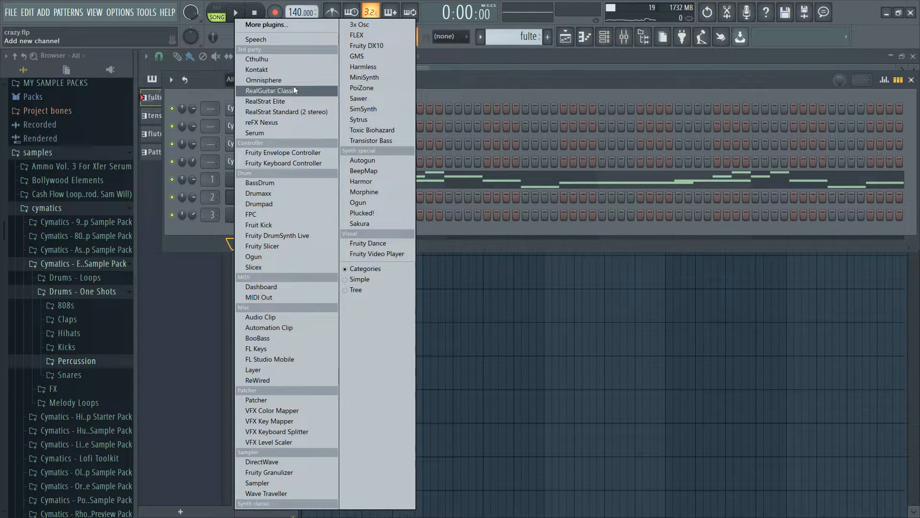
pyautogui.click(276, 80)
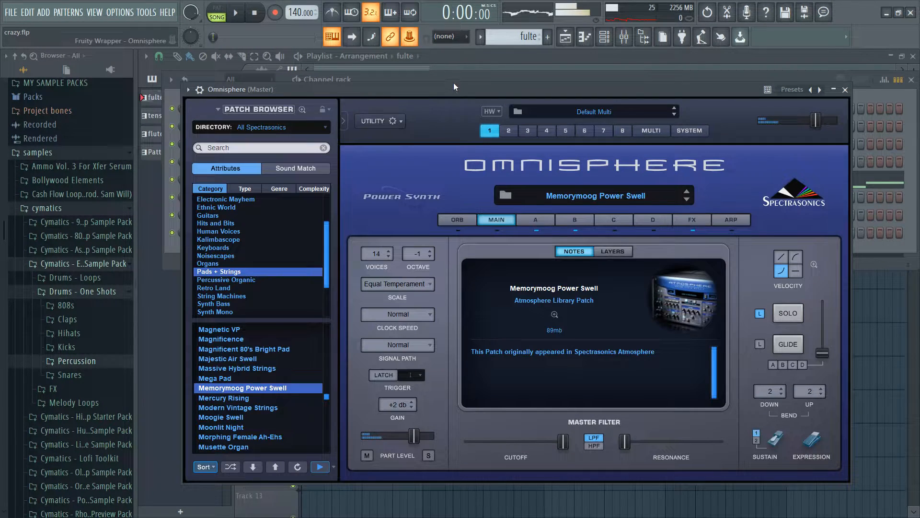
pyautogui.click(454, 80)
pyautogui.rightClick(274, 229)
pyautogui.click(316, 257)
pyautogui.write('bass')
pyautogui.press('Return')
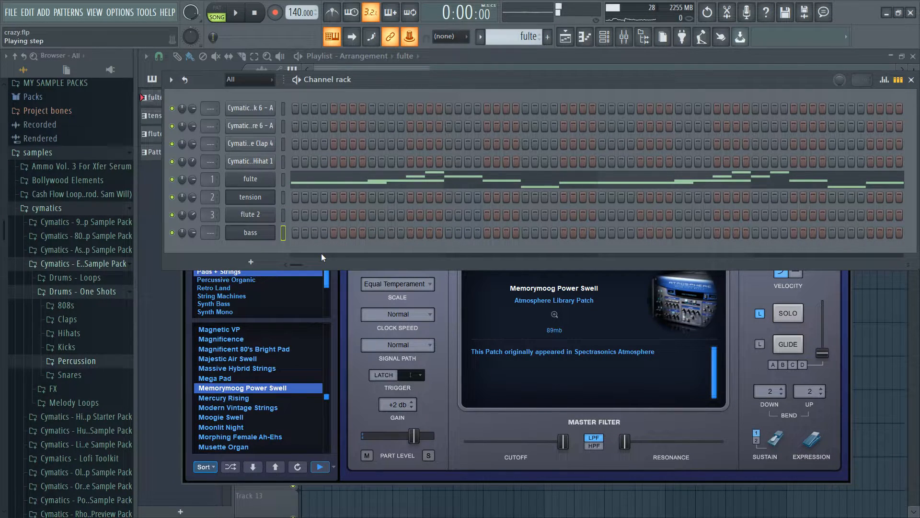
# Step: Route the bass channel to mixer track Insert 4
pyautogui.click(624, 36)
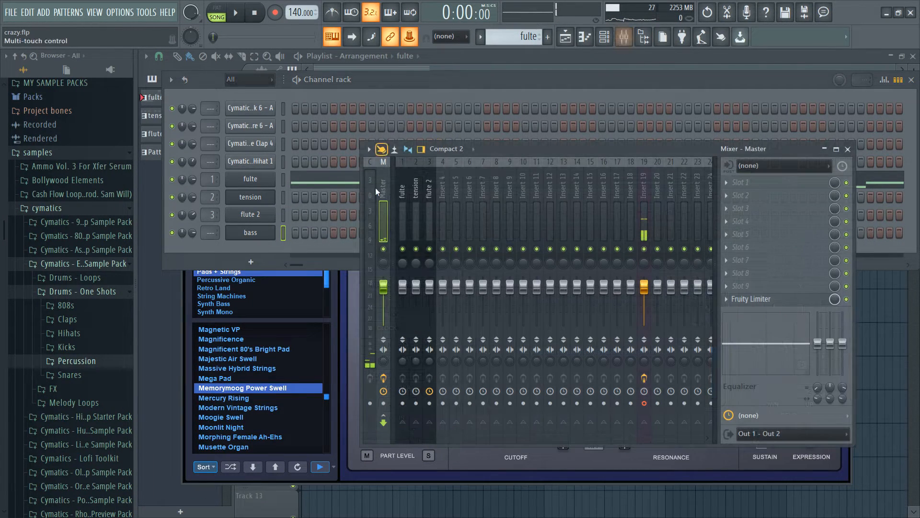
pyautogui.rightClick(445, 199)
pyautogui.moveTo(490, 258)
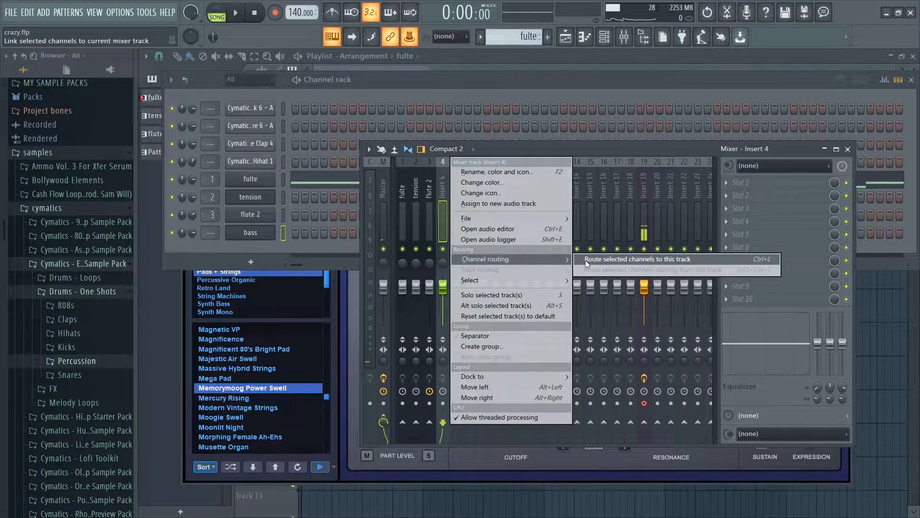
pyautogui.click(606, 258)
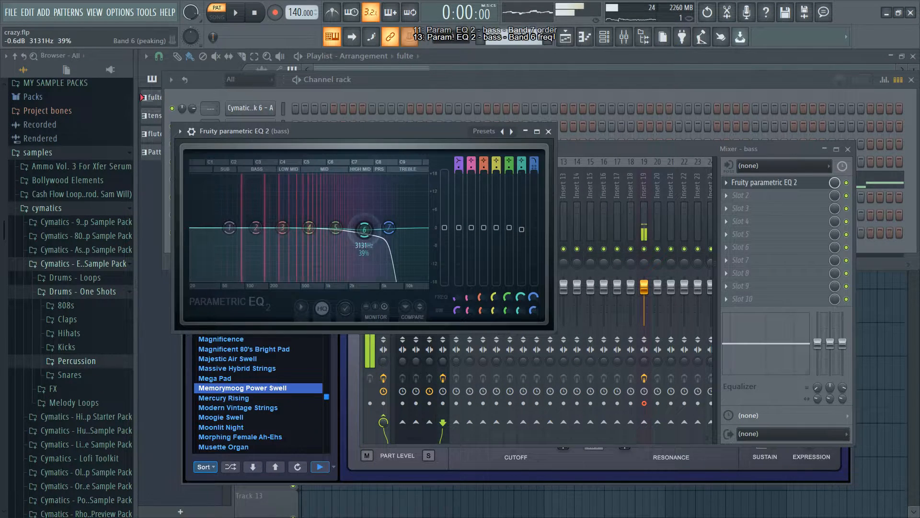
# Step: Cut the bass track's mids and highs in Fruity parametric EQ 2 by moving bands 6 and 7 down towards the low mids
pyautogui.moveTo(365, 229); pyautogui.dragTo(312, 230)
pyautogui.moveTo(389, 227); pyautogui.dragTo(296, 227)
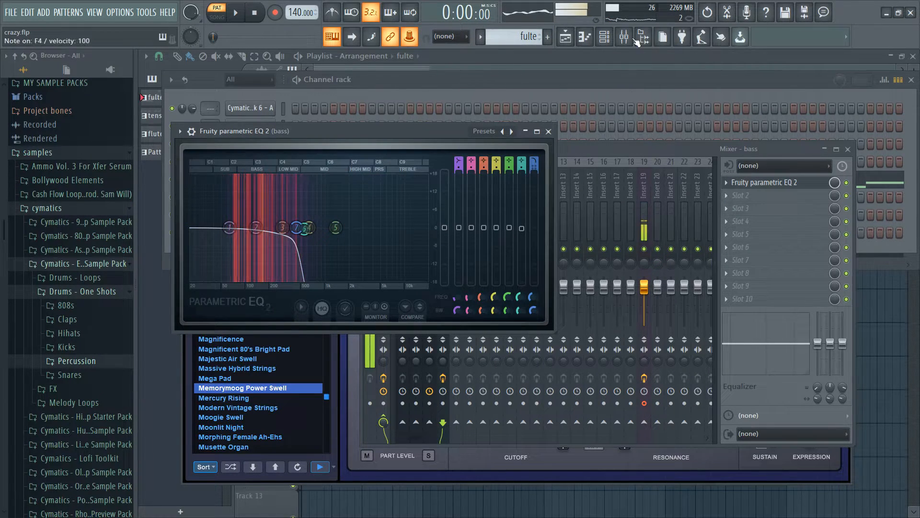
# Step: Open the bass channel's Omnisphere and lower the amp envelope release to zero on layers A and B
pyautogui.click(615, 85)
pyautogui.click(269, 236)
pyautogui.click(269, 236)
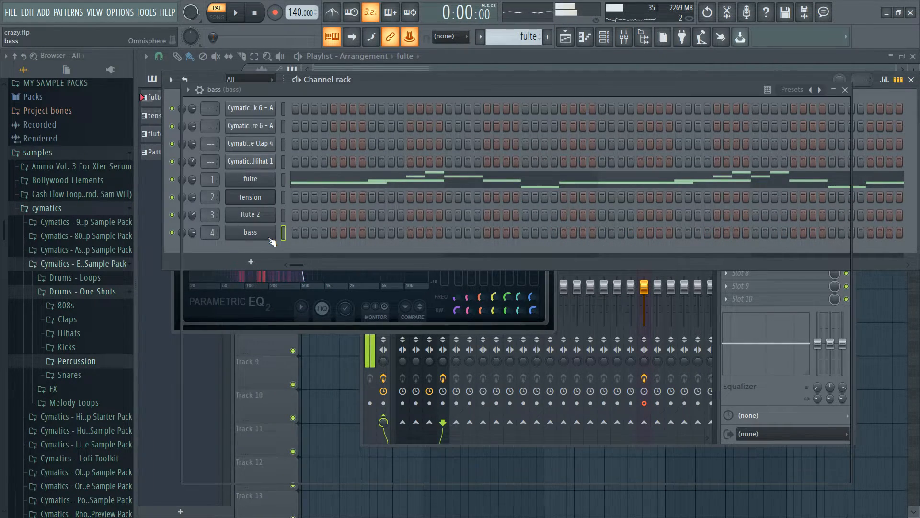
pyautogui.click(551, 221)
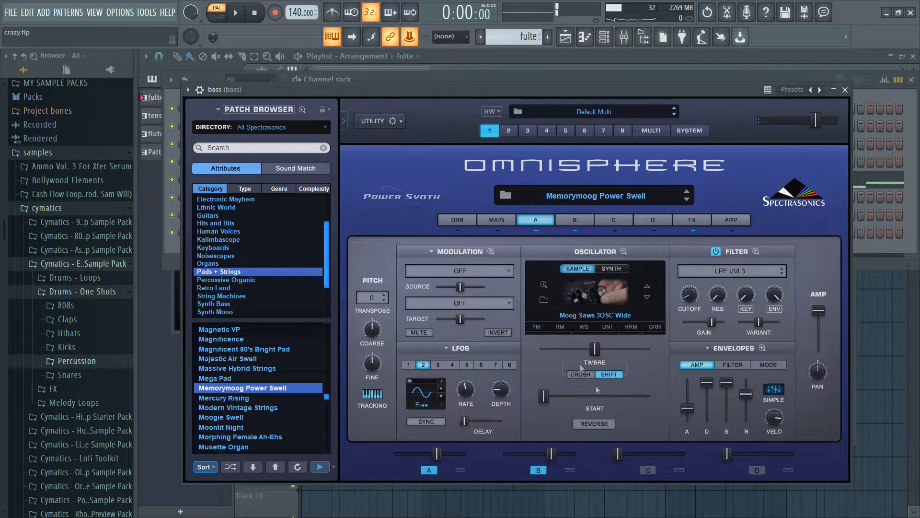
pyautogui.moveTo(738, 394); pyautogui.dragTo(746, 418)
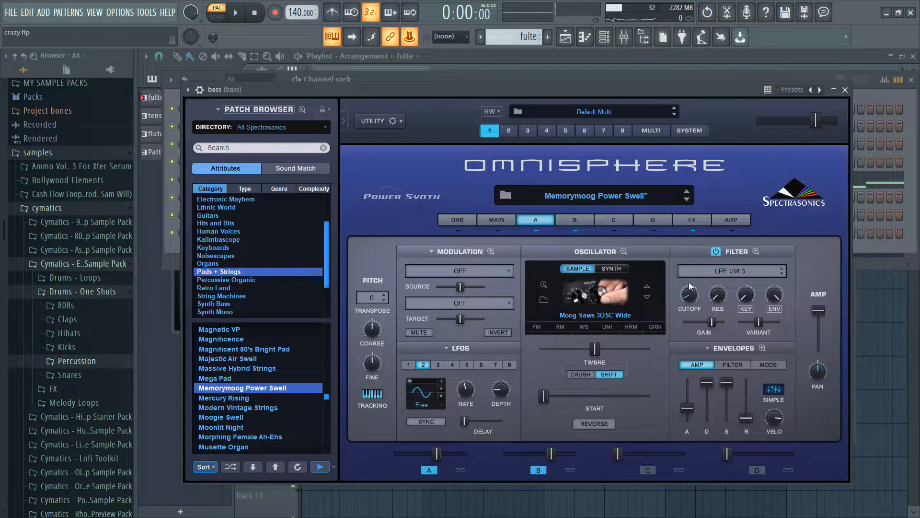
pyautogui.click(575, 221)
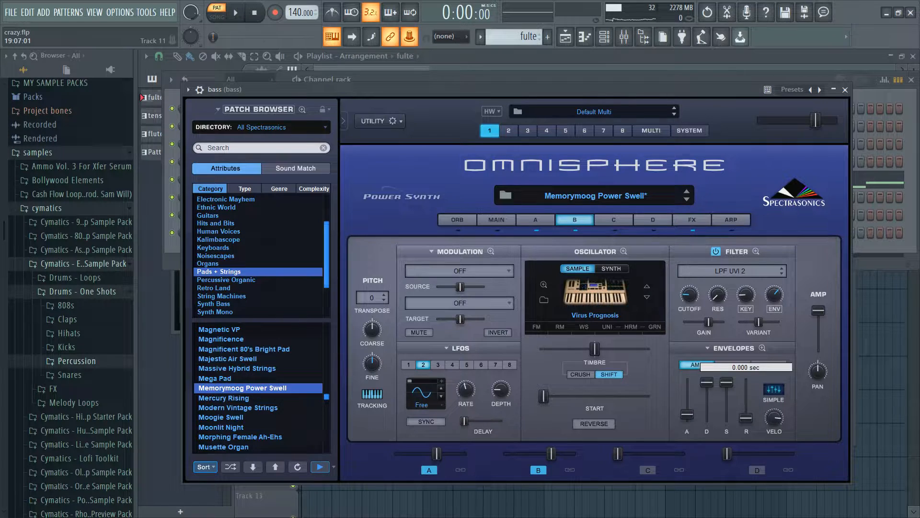
# Step: View the bass patch's effects in Omnisphere, and bend the curve of a Fruity WaveShaper on the bass track upward
pyautogui.click(692, 221)
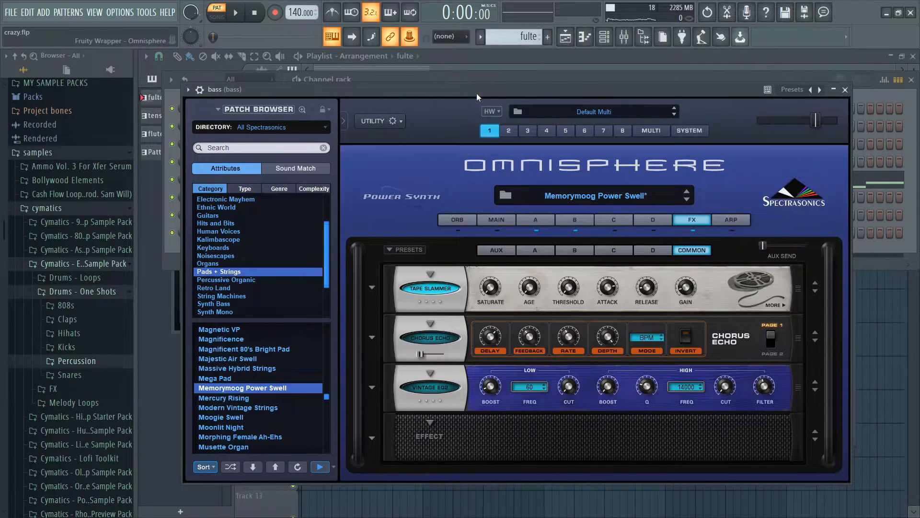
pyautogui.press('F9')
pyautogui.moveTo(271, 256); pyautogui.dragTo(271, 205)
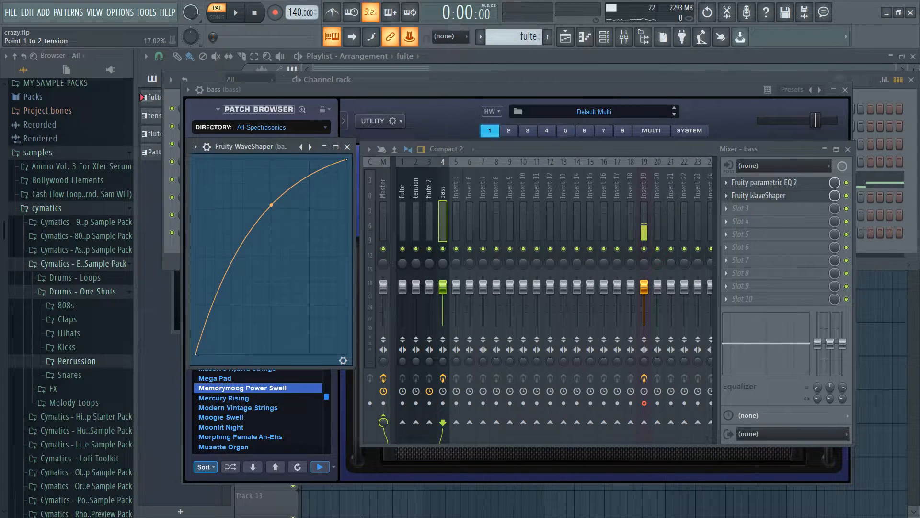
# Step: Add FabFilter Pro-C 2 after the WaveShaper on the bass track, with a 0.012 ms attack and auto release on
pyautogui.click(741, 208)
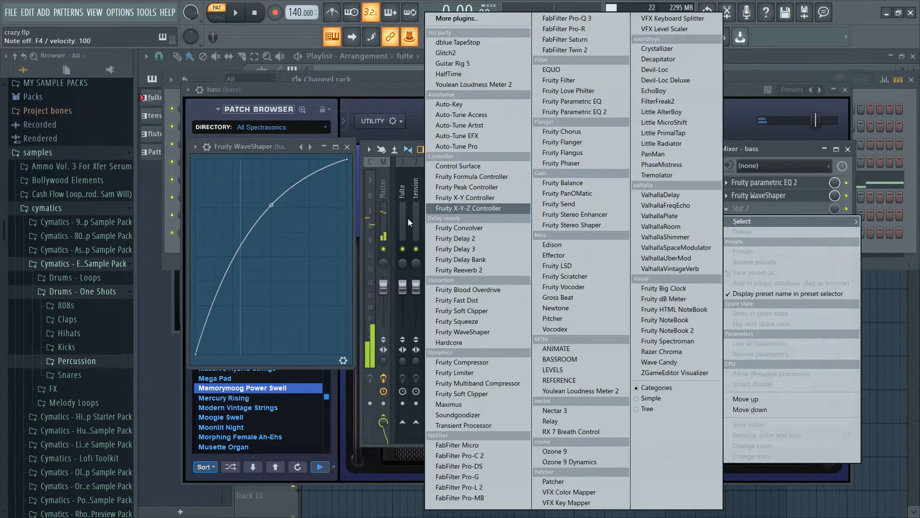
pyautogui.click(485, 458)
pyautogui.moveTo(397, 339); pyautogui.dragTo(368, 310)
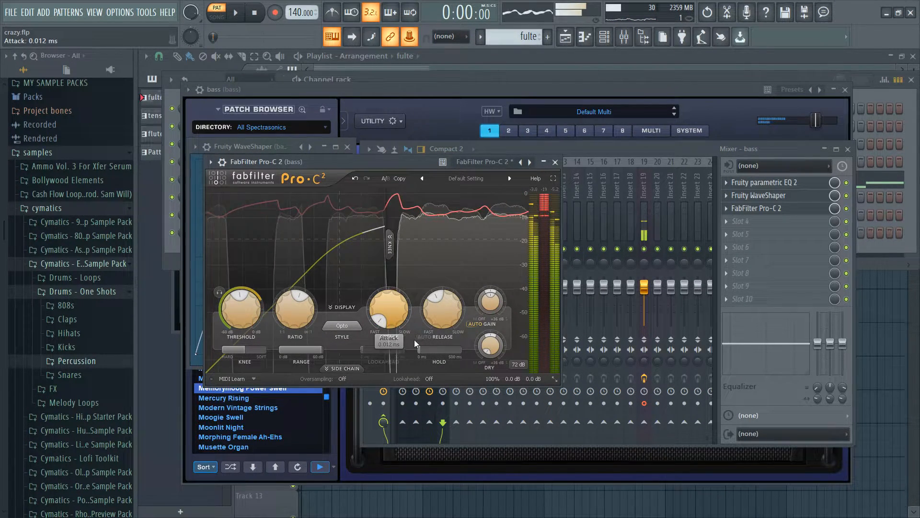
pyautogui.click(423, 338)
# Step: Move FabFilter Pro-C 2 above Fruity WaveShaper and add a second Fruity parametric EQ 2 at the chain's end
pyautogui.moveTo(772, 208); pyautogui.dragTo(770, 199)
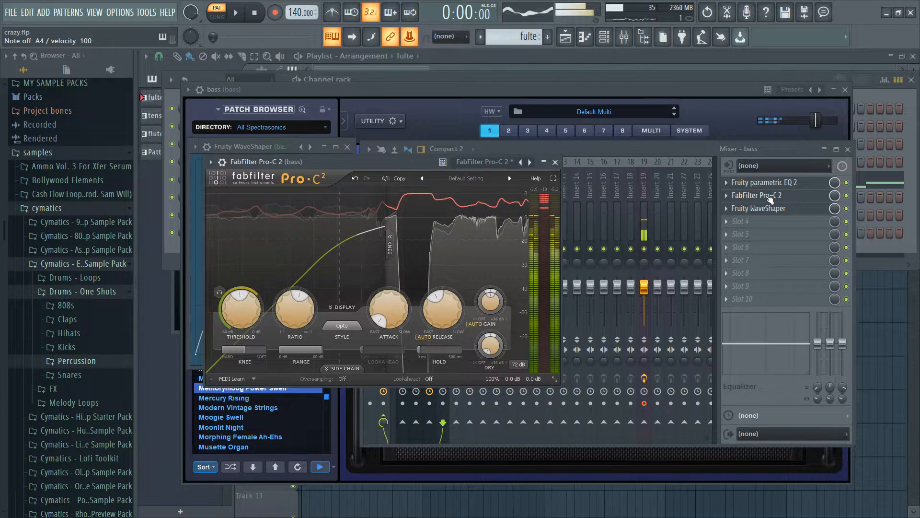
pyautogui.click(773, 194)
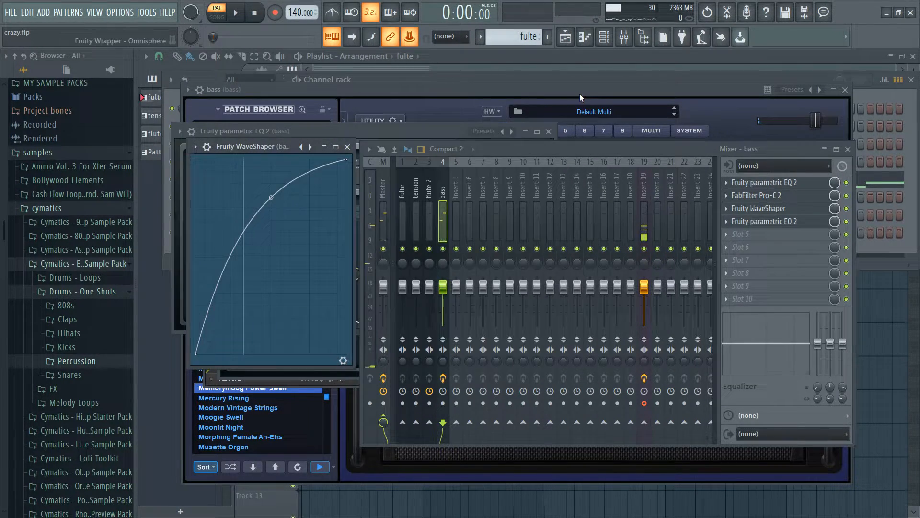
# Step: Play a few bass notes and review every effect in the bass track's chain, from the first EQ to the last
pyautogui.click(575, 54)
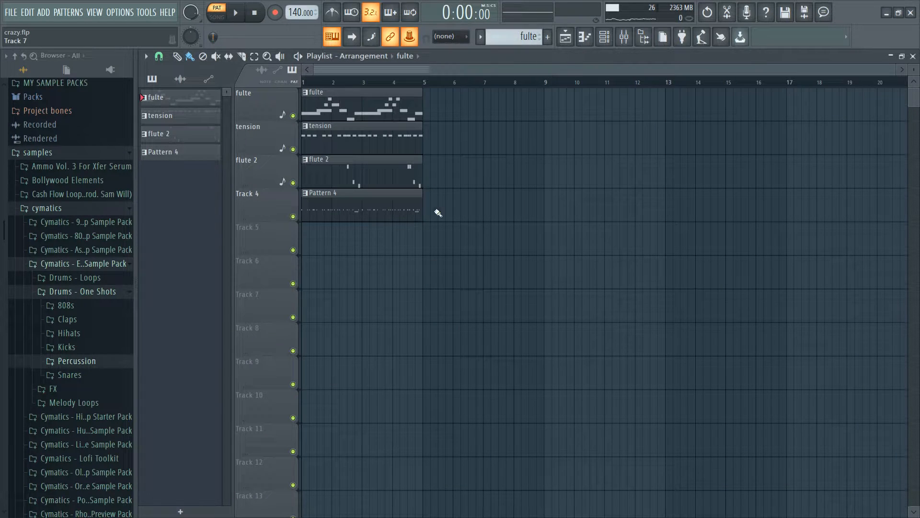
pyautogui.click(913, 56)
pyautogui.click(448, 73)
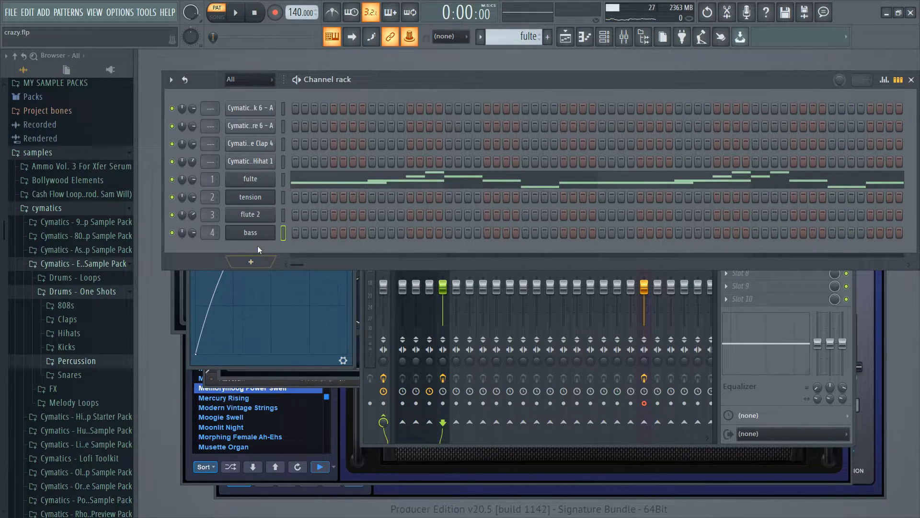
pyautogui.click(437, 371)
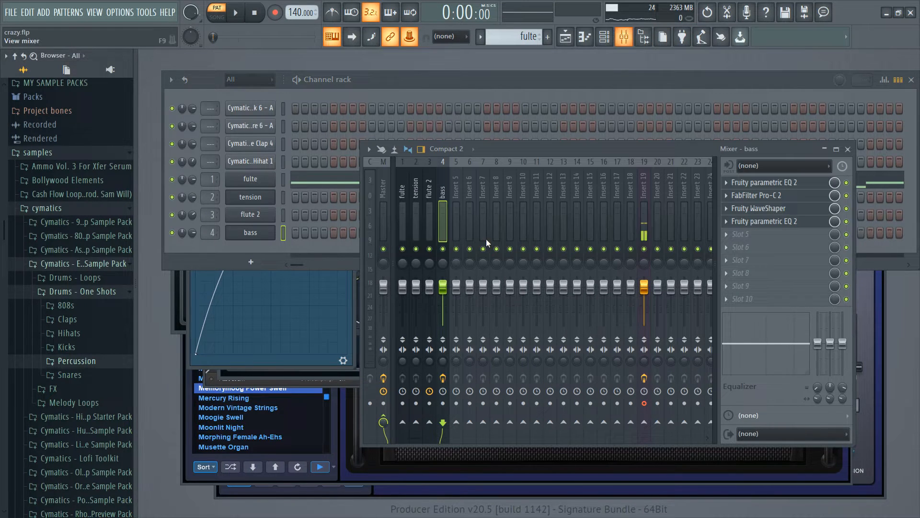
pyautogui.press('v')
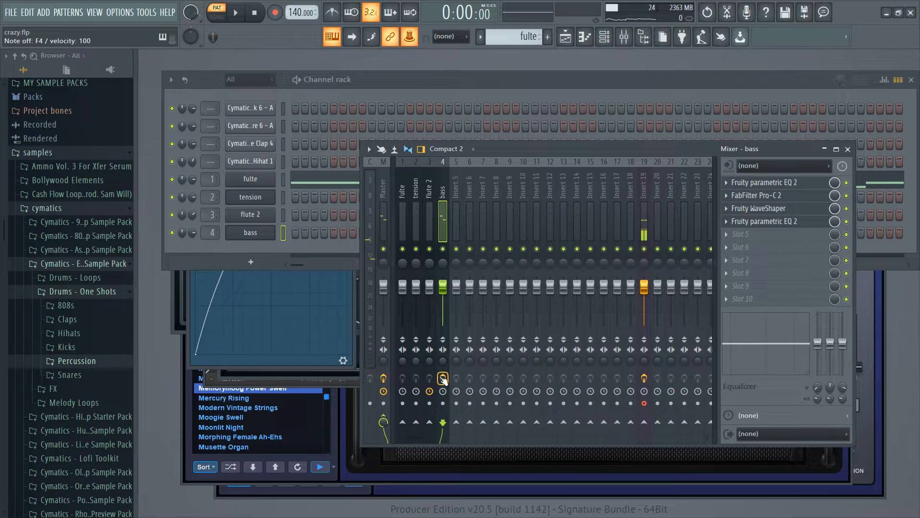
pyautogui.press('v')
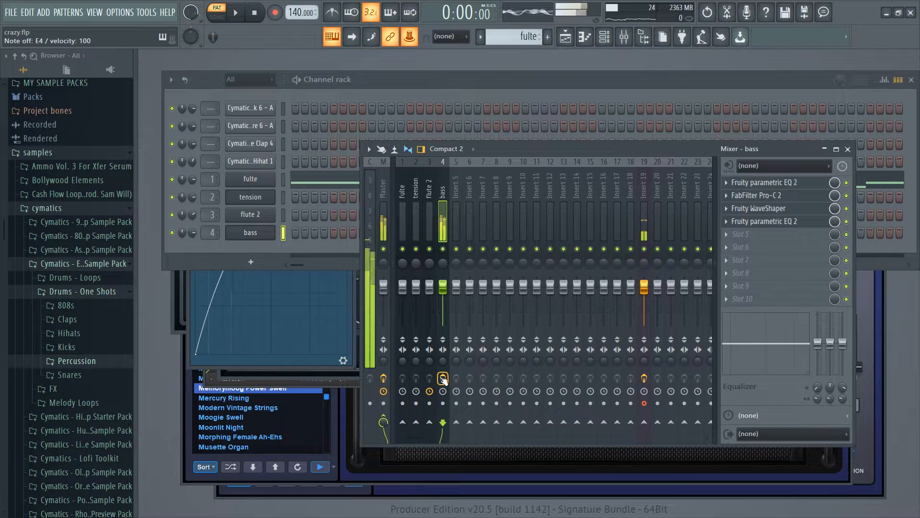
pyautogui.click(771, 184)
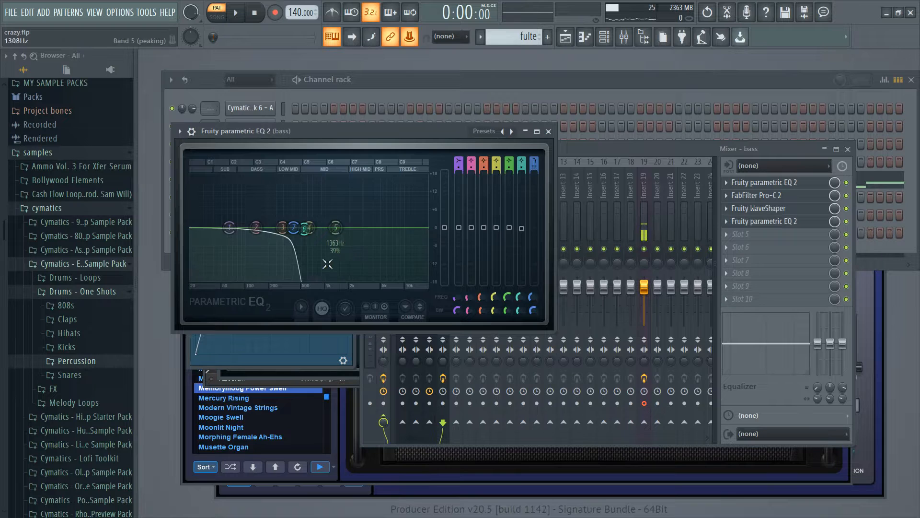
pyautogui.click(761, 200)
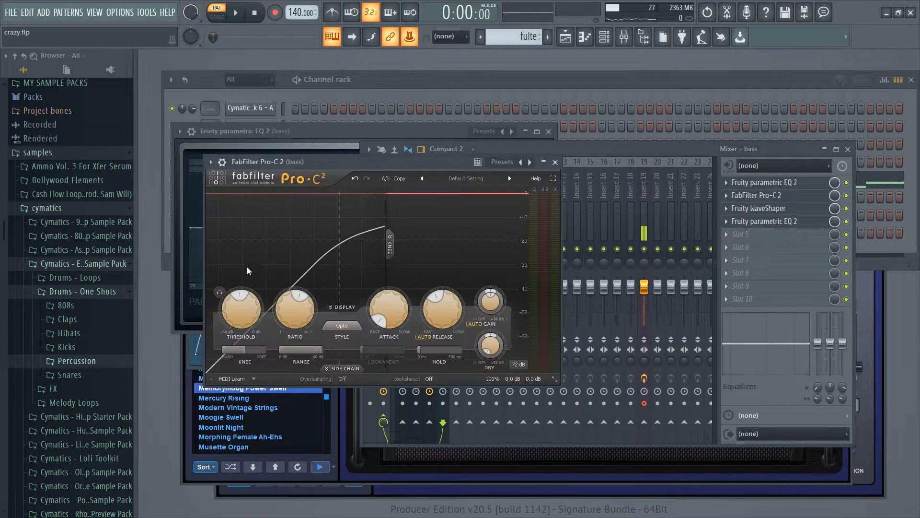
pyautogui.click(772, 209)
pyautogui.click(787, 221)
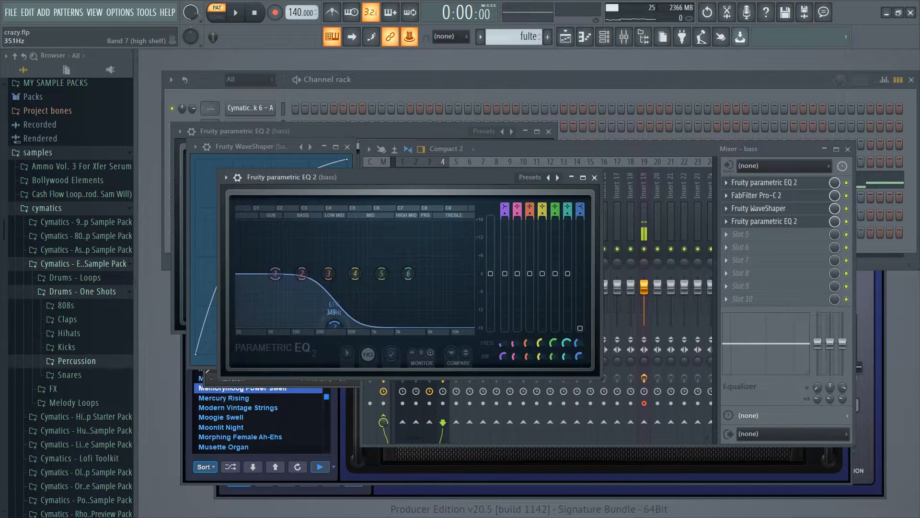
# Step: Start the bass melody with a long A#4 note in bar 1 and review the playlist
pyautogui.click(565, 86)
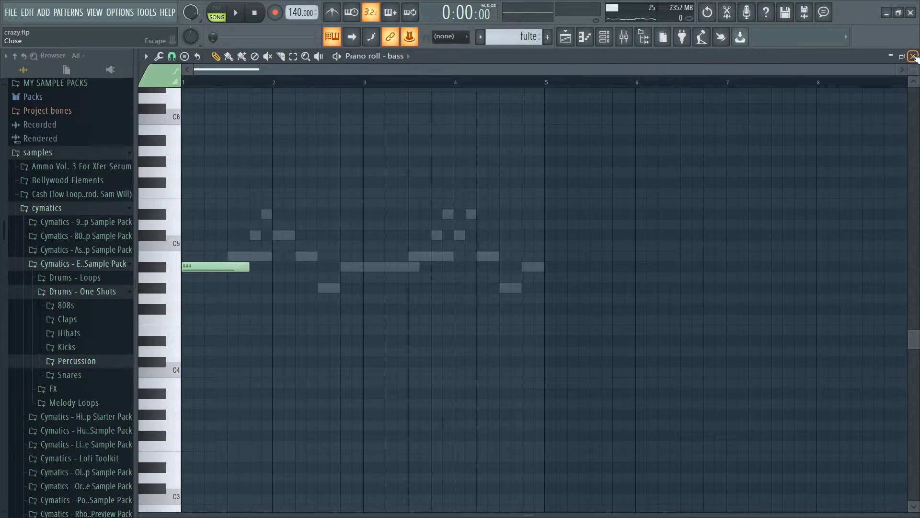
pyautogui.click(913, 56)
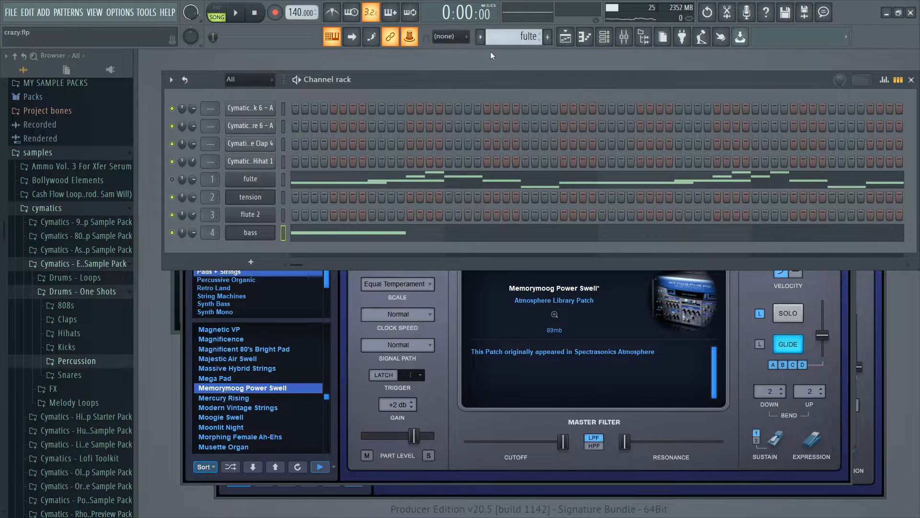
pyautogui.click(565, 37)
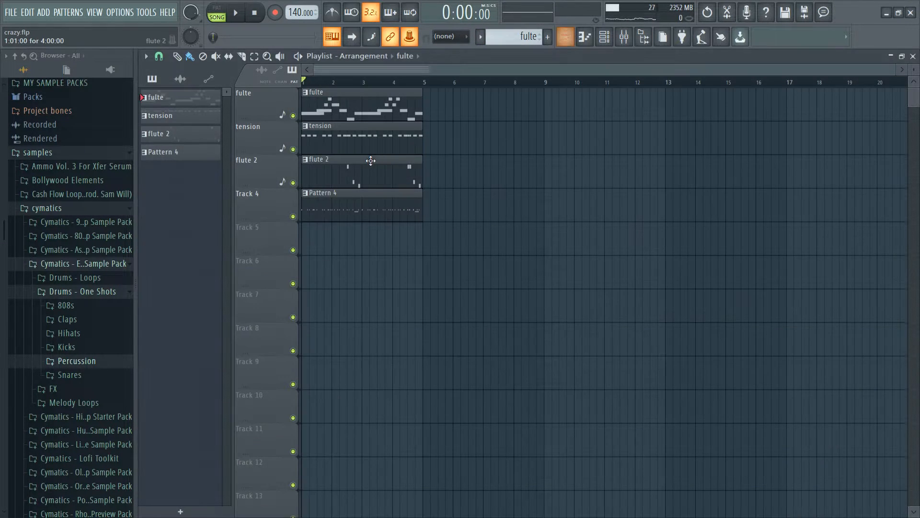
pyautogui.doubleClick(306, 202)
pyautogui.press('space')
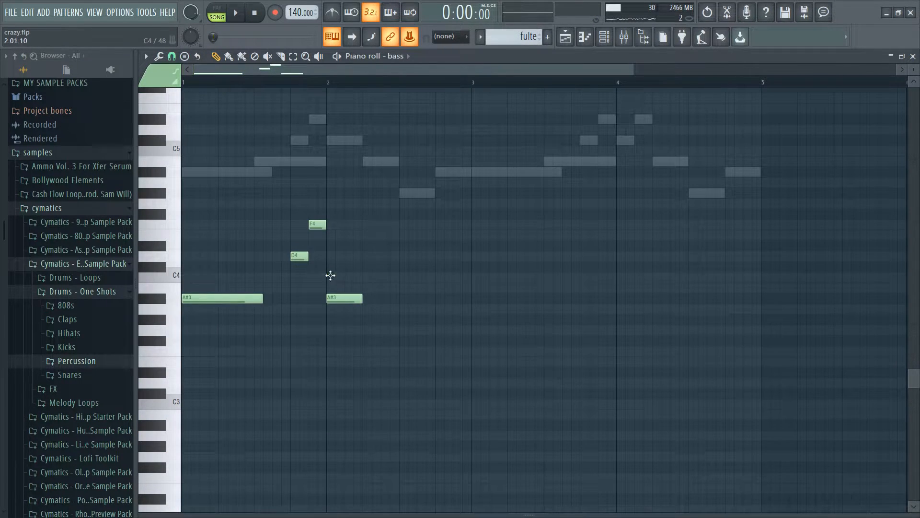
# Step: Replace the A#3 note at the start of bar 2 with C#4 and play back the bass melody
pyautogui.click(330, 275)
pyautogui.click(330, 266)
pyautogui.rightClick(352, 277)
pyautogui.rightClick(354, 299)
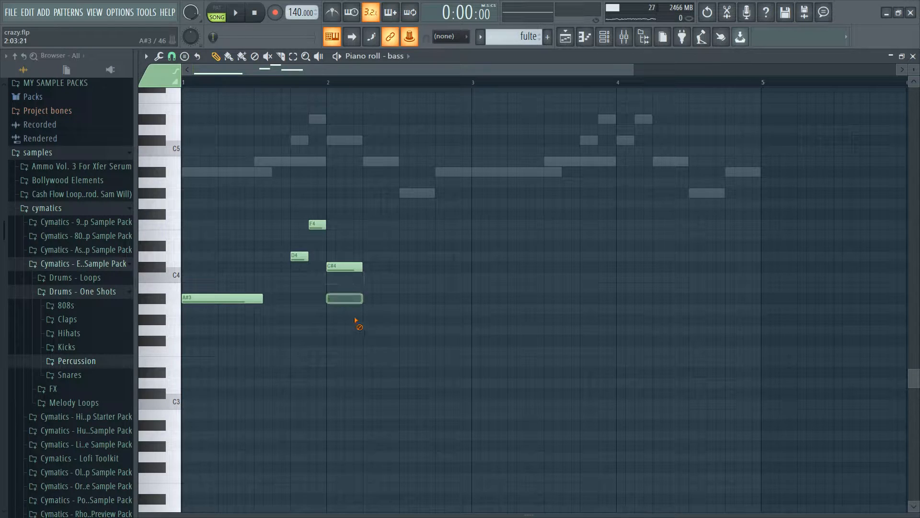
pyautogui.click(366, 278)
pyautogui.click(309, 81)
pyautogui.press('space')
pyautogui.press('space')
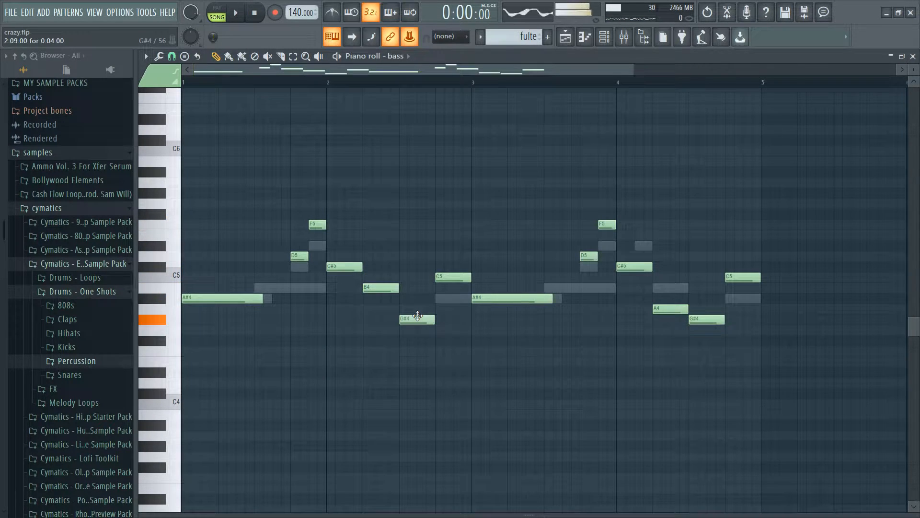
# Step: Change bar 2's last note to B4, rework bar 4's ending as B4, G#4, A#4, A#4, B4, and transpose the line down an octave
pyautogui.moveTo(441, 277); pyautogui.dragTo(441, 300)
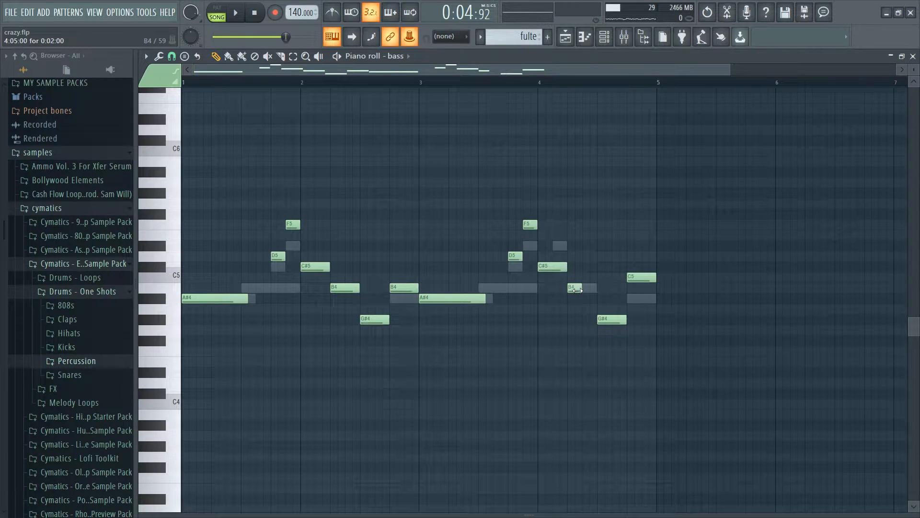
pyautogui.click(588, 307)
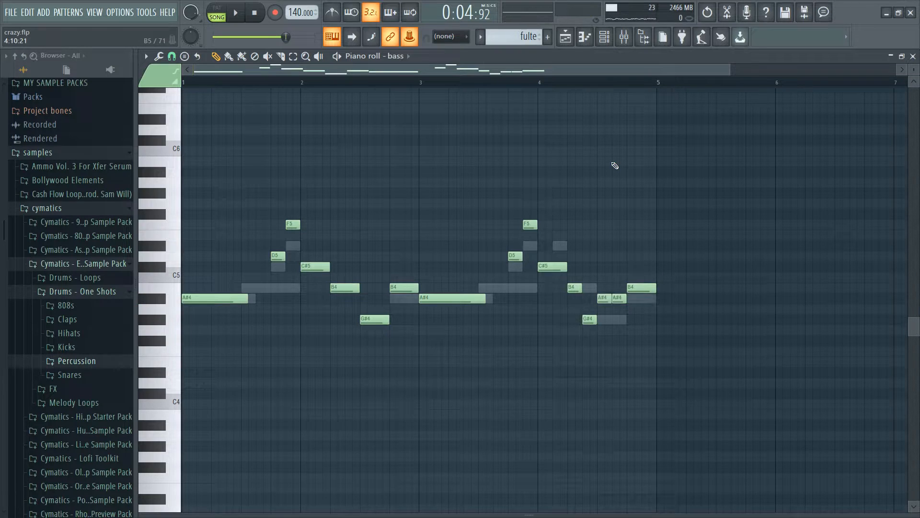
pyautogui.hotkey('ctrl', 'Down')
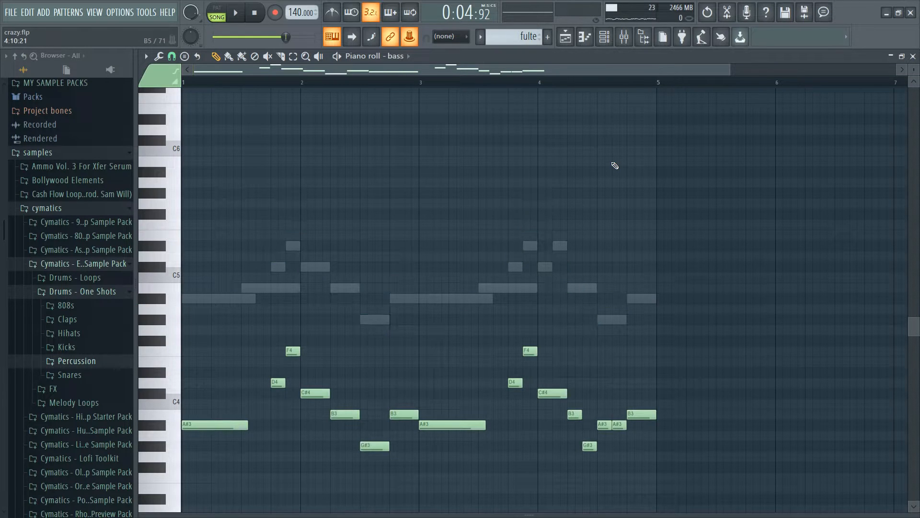
pyautogui.scroll(-3, 390, 188)
pyautogui.press('space')
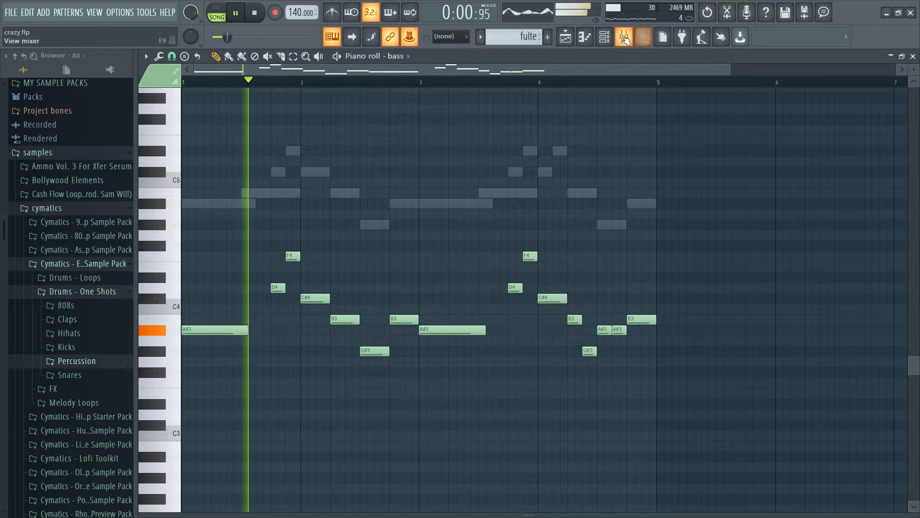
# Step: Audition the bass line together with the drums
pyautogui.click(912, 56)
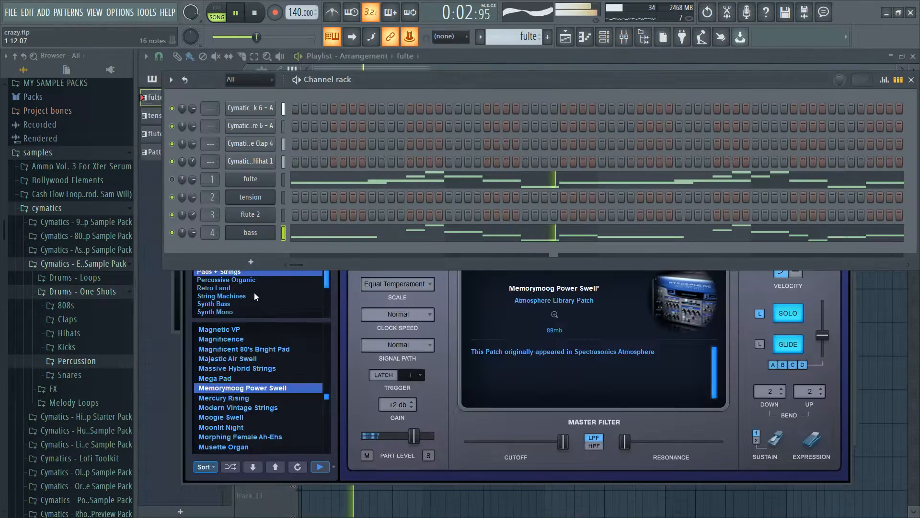
pyautogui.click(344, 237)
pyautogui.moveTo(319, 514); pyautogui.dragTo(295, 205)
pyautogui.moveTo(231, 238)
pyautogui.mouseDown()
pyautogui.moveTo(639, 158)
pyautogui.moveTo(234, 168)
pyautogui.mouseUp()
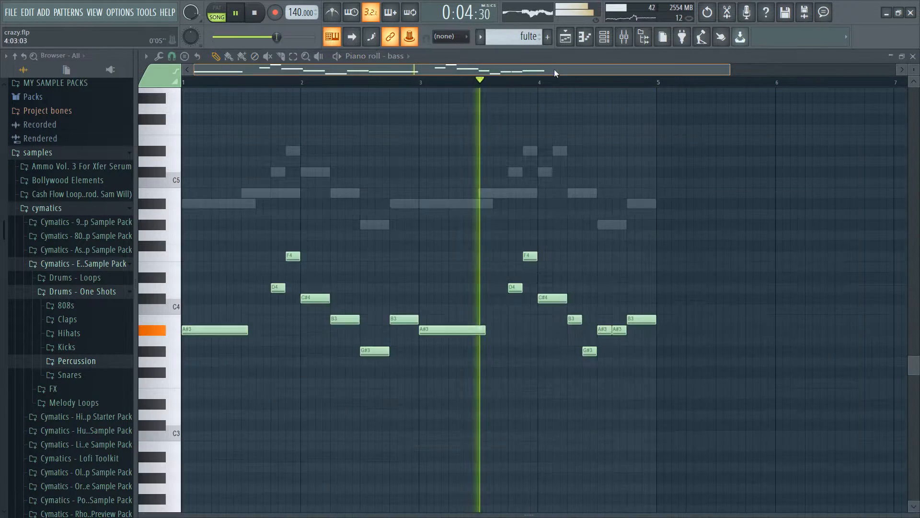
pyautogui.press('space')
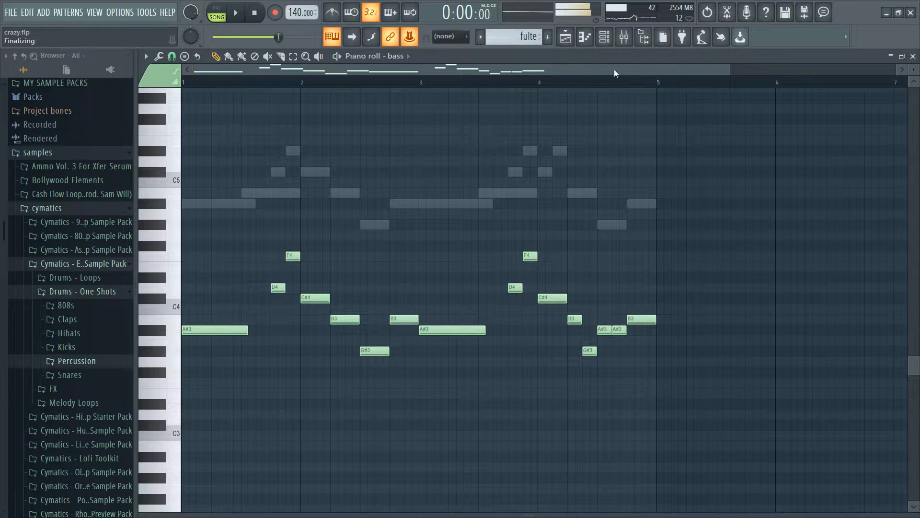
# Step: Unmute all playlist tracks, including tension and flute 2, and play the full arrangement
pyautogui.press('F5')
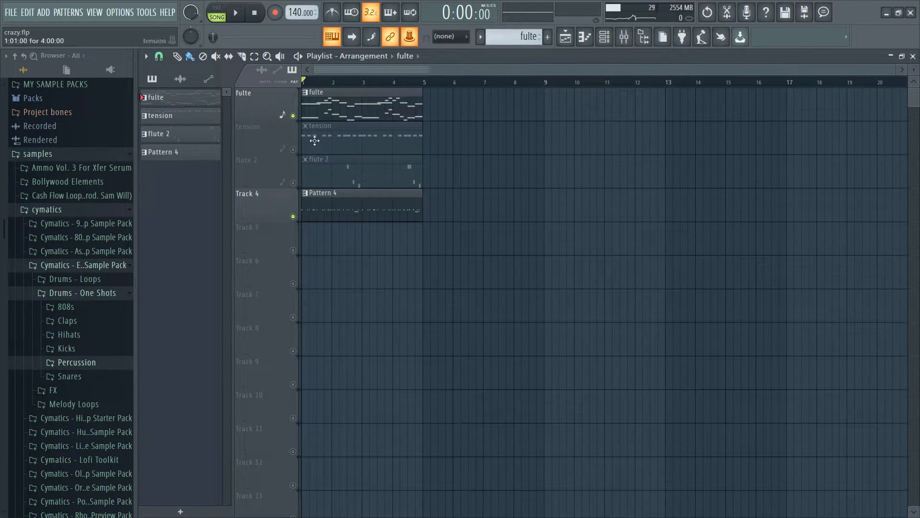
pyautogui.click(913, 56)
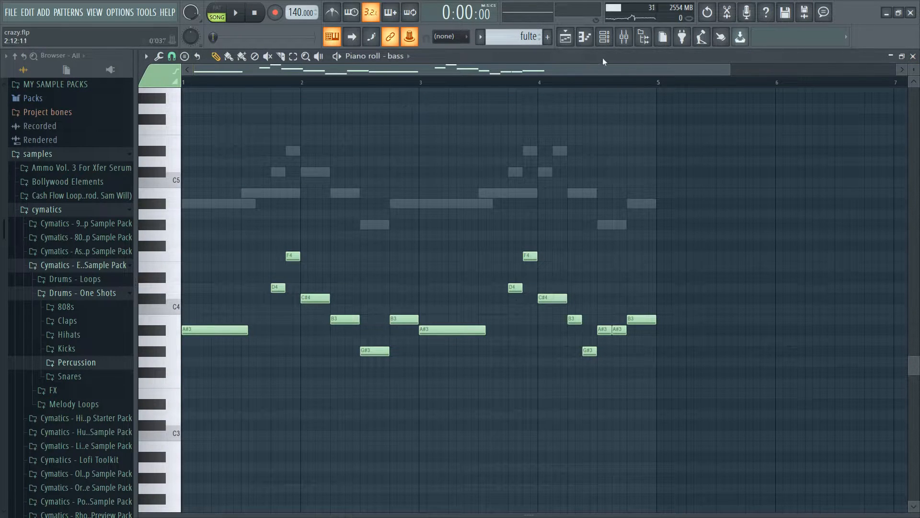
pyautogui.click(903, 58)
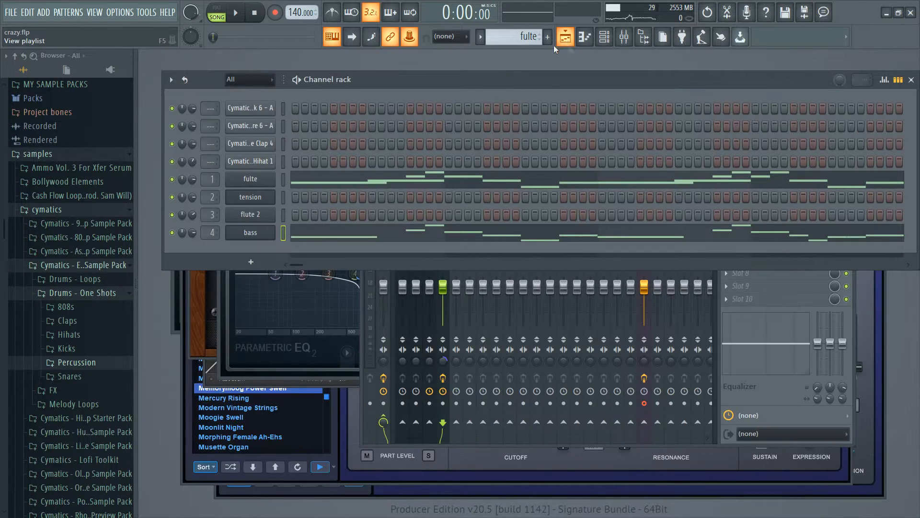
pyautogui.click(566, 37)
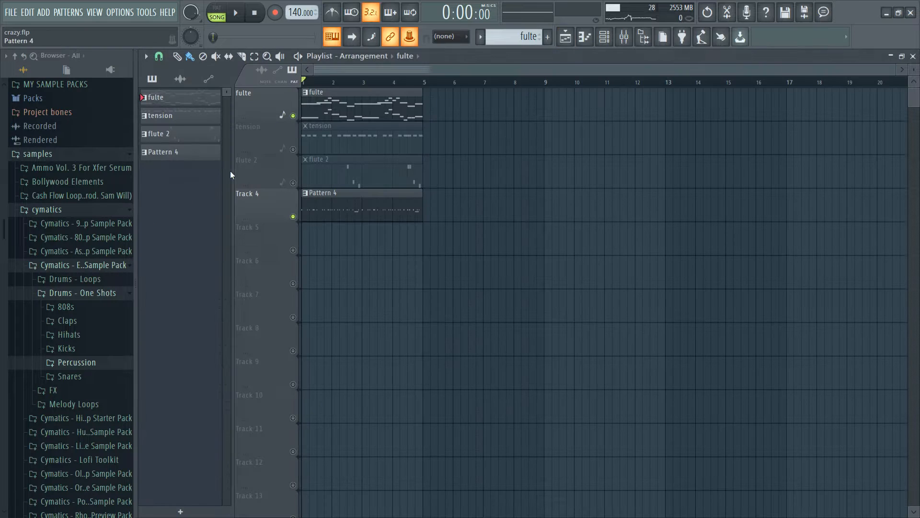
pyautogui.rightClick(293, 115)
pyautogui.rightClick(294, 116)
pyautogui.press('space')
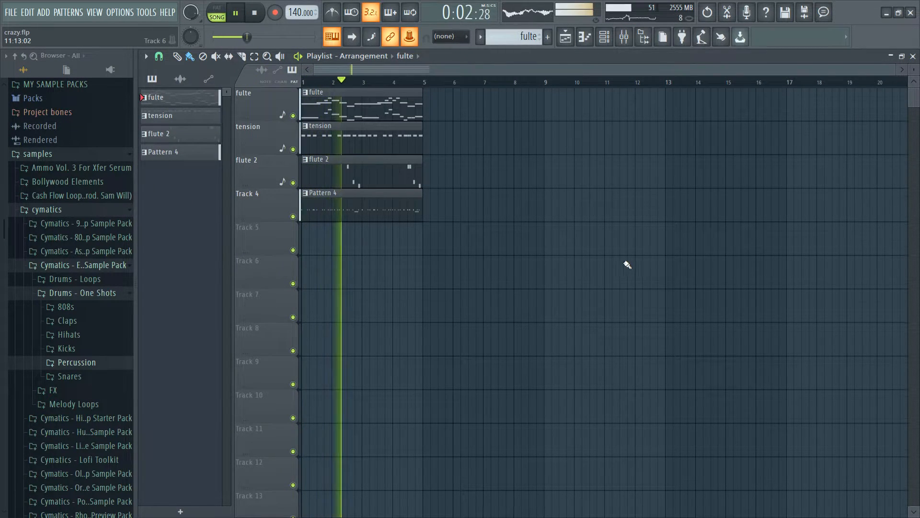
# Step: Add Fruity parametric EQ 2 to the first effect slot of the tension mixer track
pyautogui.click(624, 37)
pyautogui.click(417, 199)
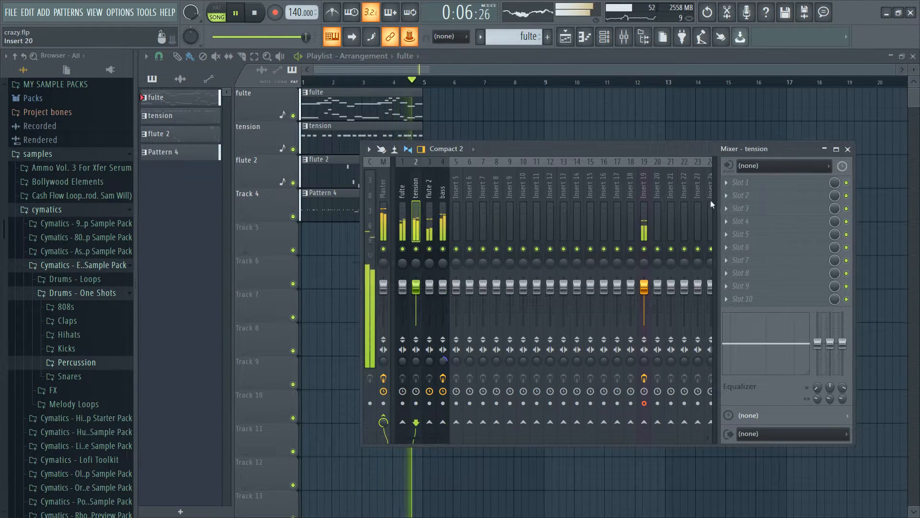
pyautogui.click(734, 194)
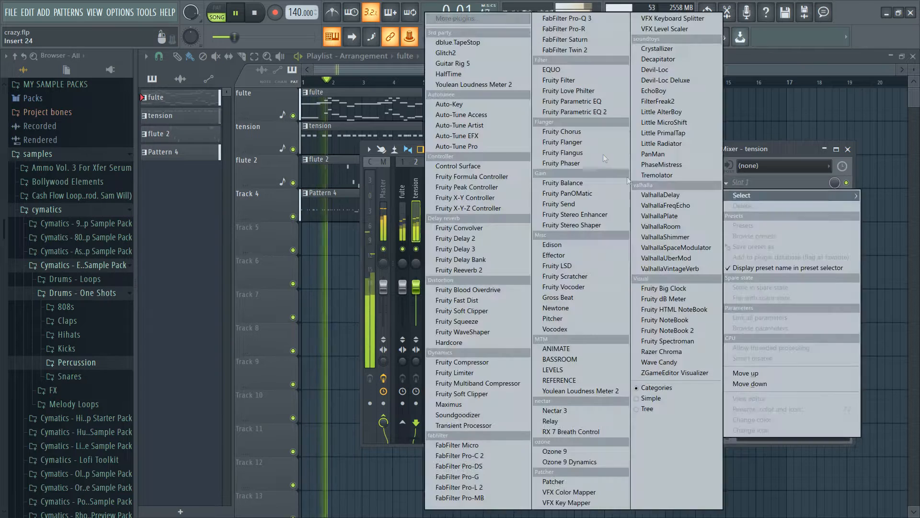
pyautogui.click(587, 113)
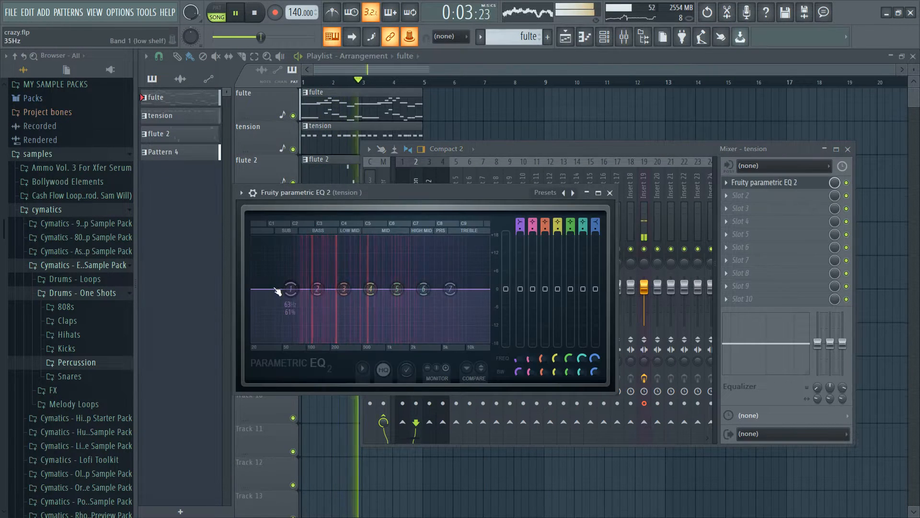
# Step: Cut the tension track's low end with a high-pass curve on band 1 of its parametric EQ, and stop playback
pyautogui.moveTo(354, 340)
pyautogui.mouseDown()
pyautogui.moveTo(367, 341)
pyautogui.moveTo(354, 340)
pyautogui.mouseUp()
pyautogui.rightClick(512, 123)
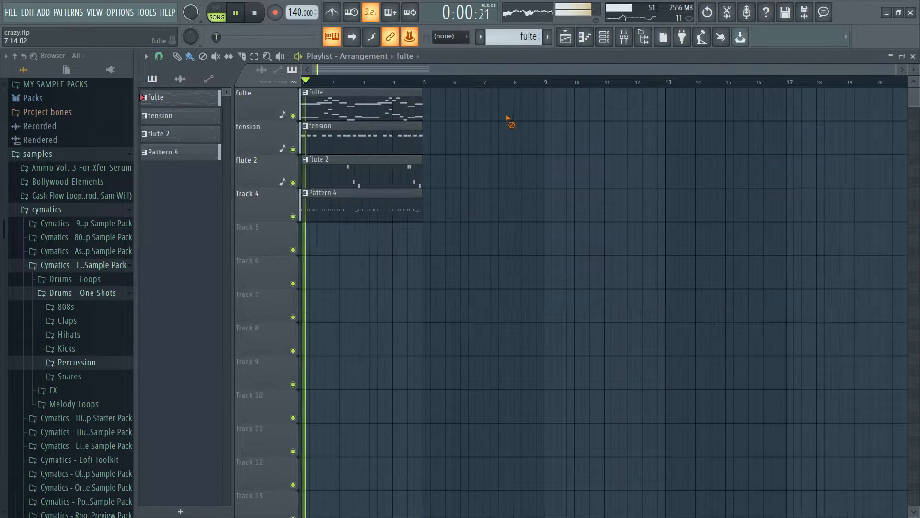
pyautogui.press('space')
# Step: Move the bass notes out of the fulte pattern into a new pattern named bass
pyautogui.doubleClick(364, 117)
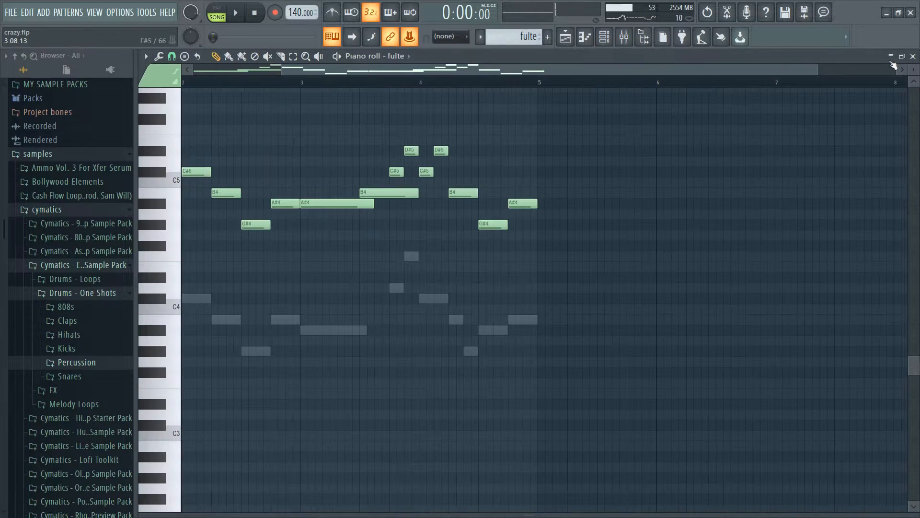
pyautogui.click(913, 56)
pyautogui.click(284, 234)
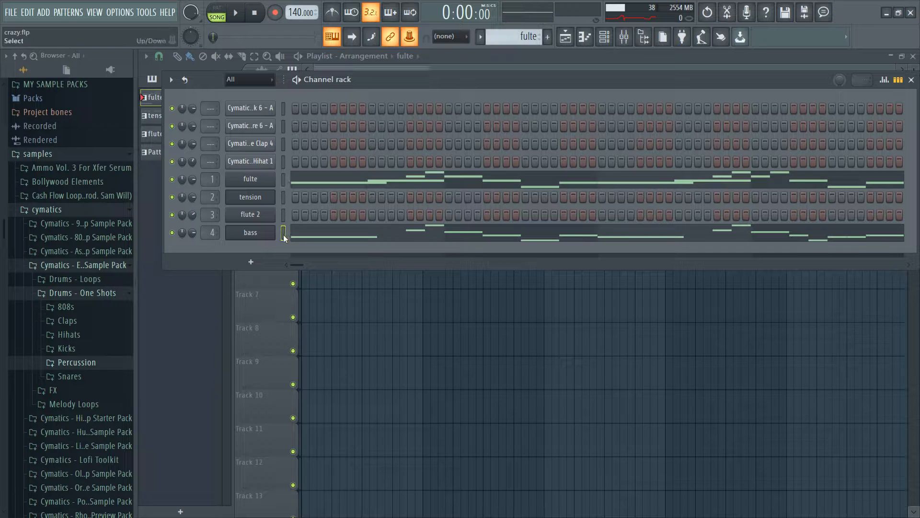
pyautogui.hotkey('ctrl', 'x')
pyautogui.click(548, 37)
pyautogui.write('bass')
pyautogui.press('Return')
pyautogui.hotkey('ctrl', 'v')
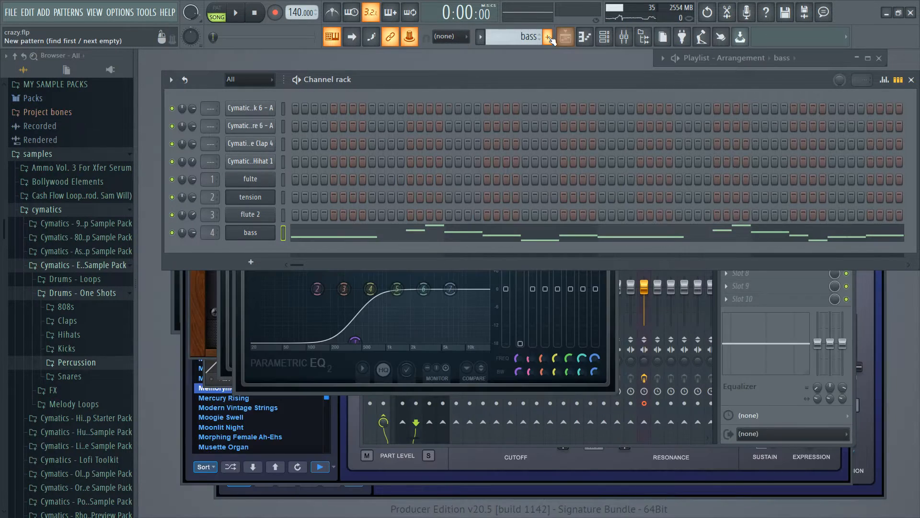
# Step: Move the Pattern 4 clip to Track 5 and place the bass pattern on Track 4 starting at bar 1
pyautogui.doubleClick(830, 62)
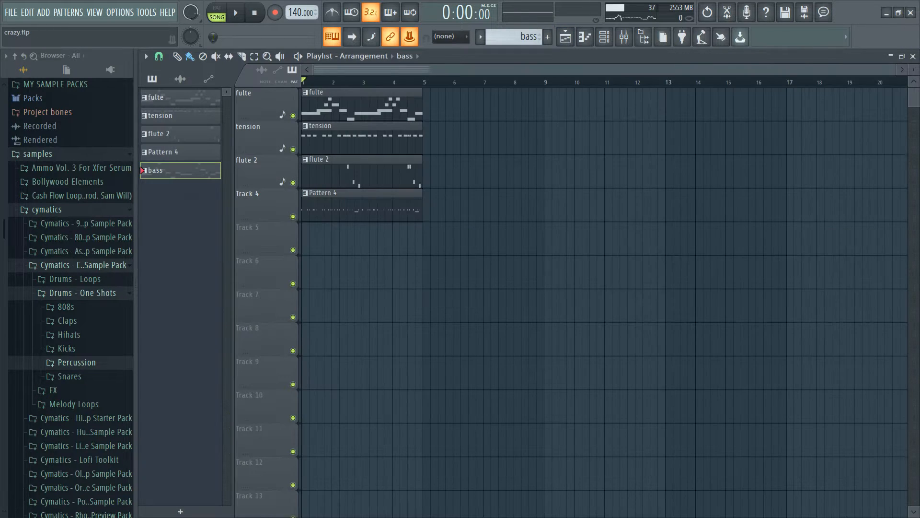
pyautogui.moveTo(188, 189); pyautogui.dragTo(488, 195)
pyautogui.moveTo(331, 198); pyautogui.dragTo(333, 231)
pyautogui.moveTo(422, 197); pyautogui.dragTo(321, 198)
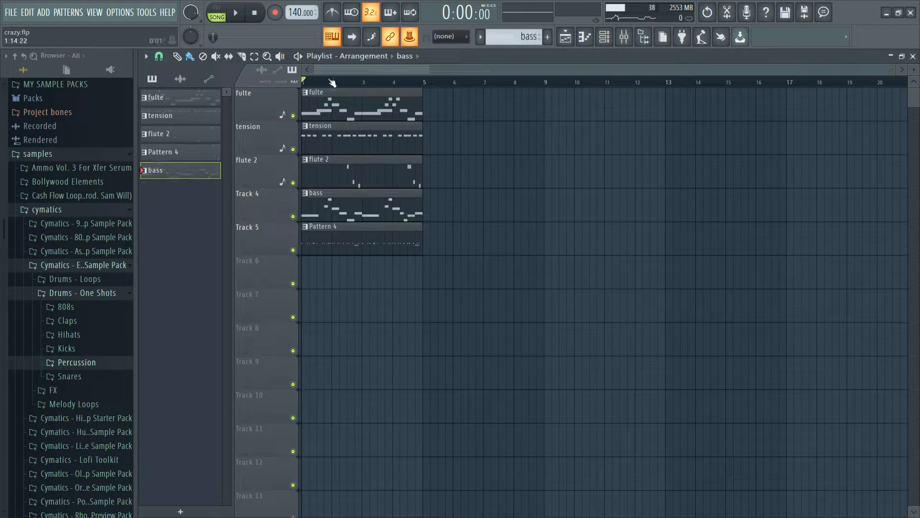
# Step: Remove the tension clip, play the arrangement without it, and undo the deletion
pyautogui.rightClick(340, 133)
pyautogui.press('space')
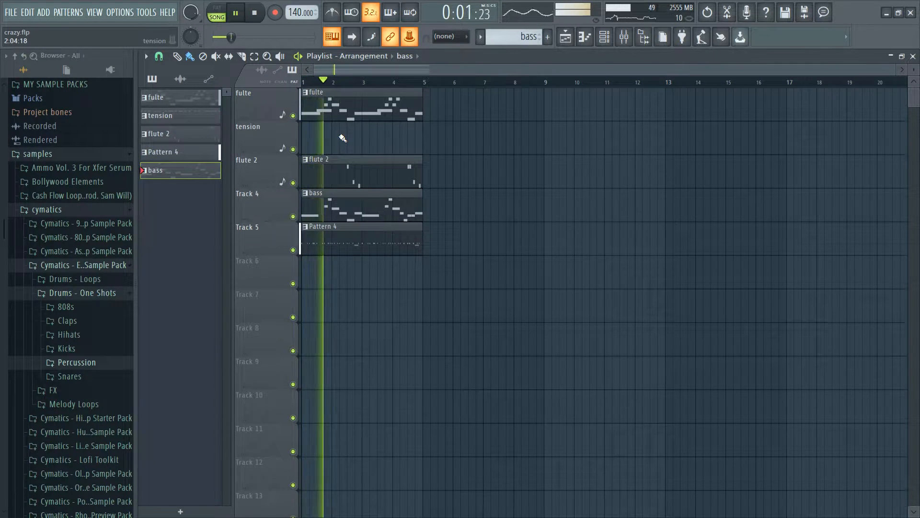
pyautogui.hotkey('ctrl', 'z')
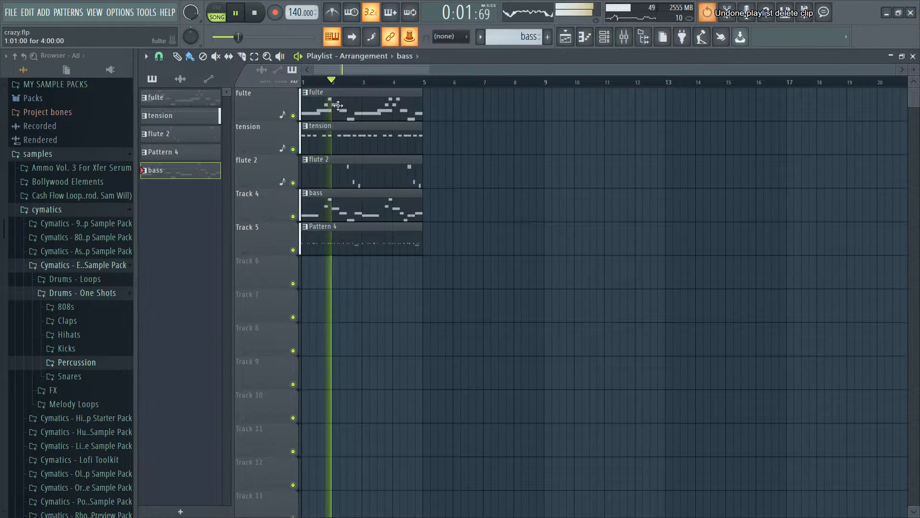
# Step: Review the bass notes in the piano roll during playback and return to the playlist
pyautogui.doubleClick(338, 214)
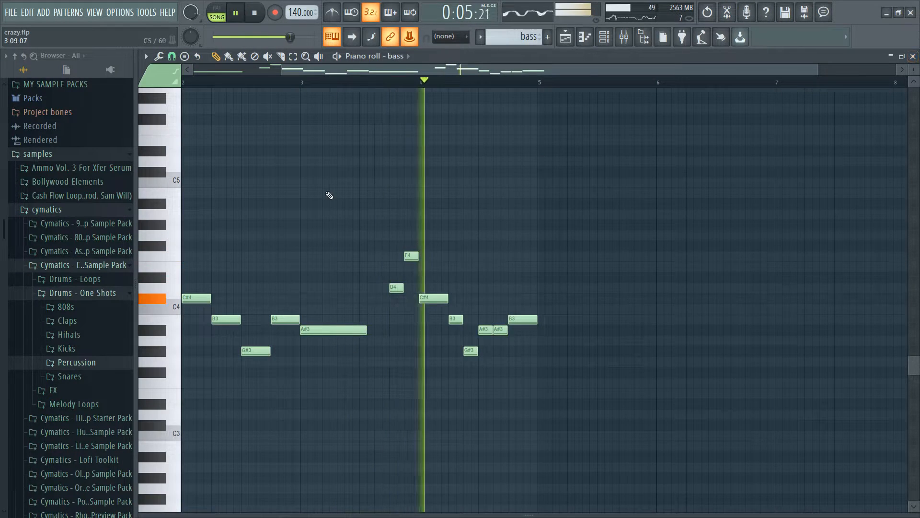
pyautogui.press('space')
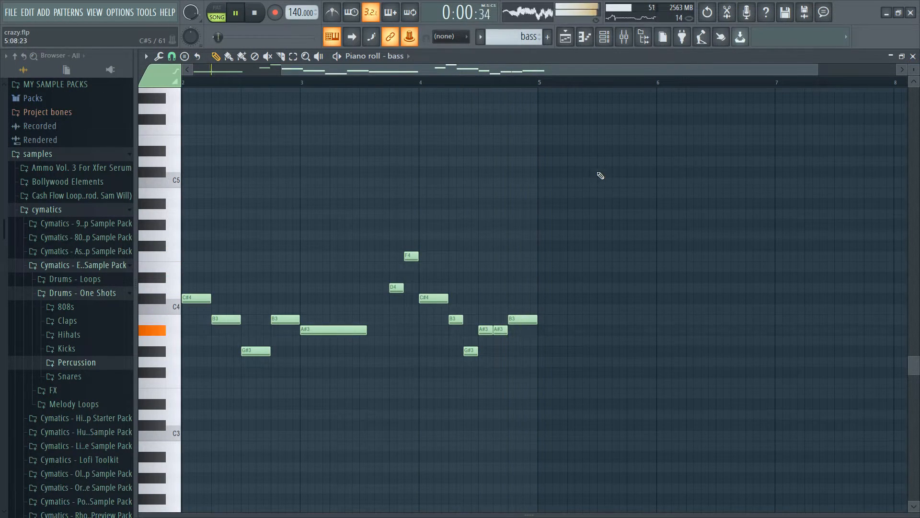
pyautogui.press('F5')
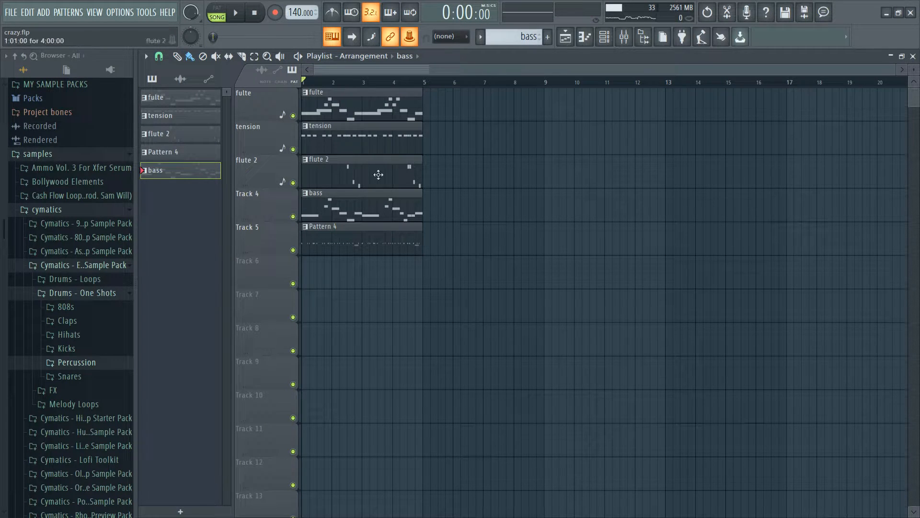
# Step: Add the KSHMR Brass Stab 01 - (A) sample to Track 6 at bar 1 and extend its clip to about a bar and a half
pyautogui.scroll(-4, 52, 307)
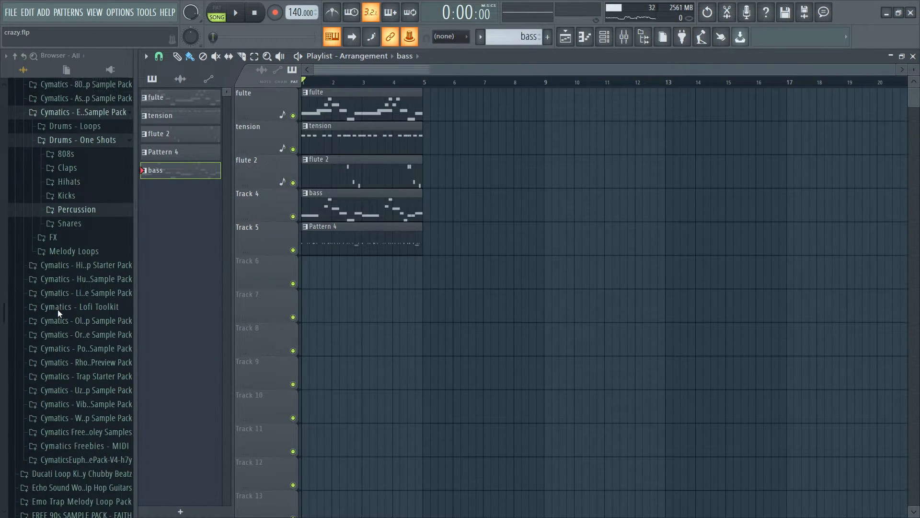
pyautogui.scroll(-6, 60, 319)
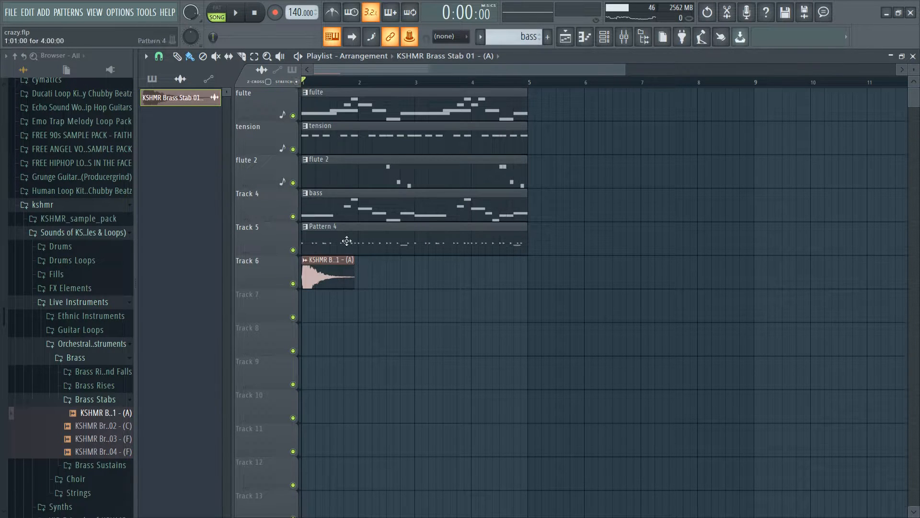
pyautogui.moveTo(353, 265); pyautogui.dragTo(388, 272)
# Step: Play the arrangement with the brass stab and check the sample's channel settings
pyautogui.press('space')
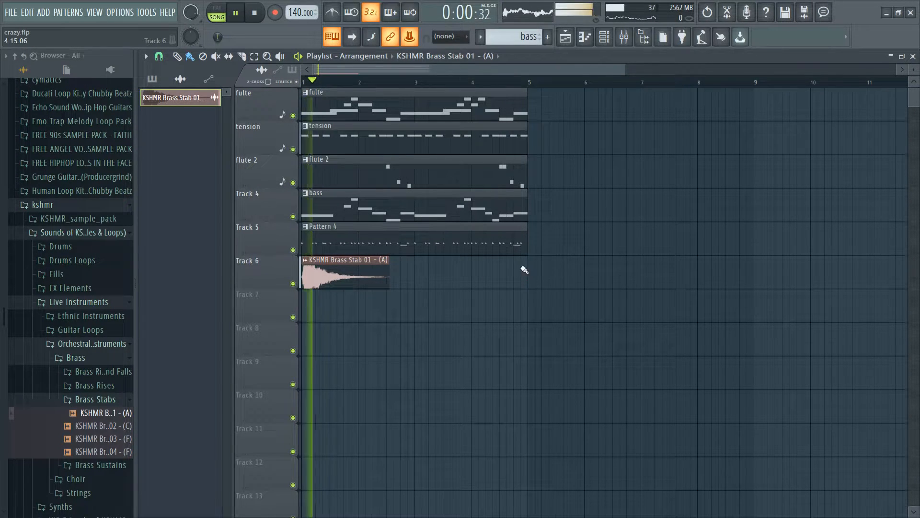
pyautogui.doubleClick(343, 276)
pyautogui.rightClick(641, 249)
# Step: Duplicate all clips from bars 1–4 so that they repeat from bar 5, and stop playback
pyautogui.scroll(-2, 532, 288)
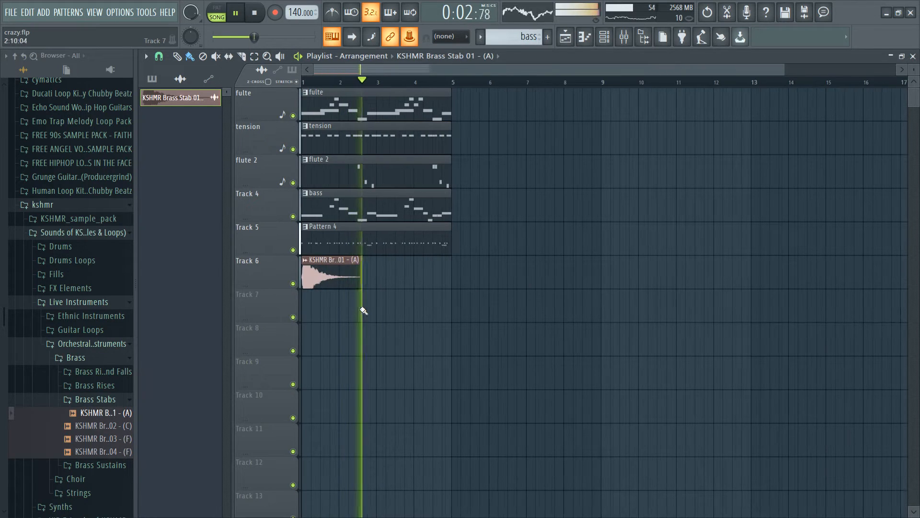
pyautogui.moveTo(449, 274)
pyautogui.mouseDown()
pyautogui.moveTo(399, 259)
pyautogui.moveTo(248, 105)
pyautogui.mouseUp()
pyautogui.hotkey('ctrl', 'b')
pyautogui.keyDown('ctrl'); pyautogui.click(702, 196); pyautogui.keyUp('ctrl')
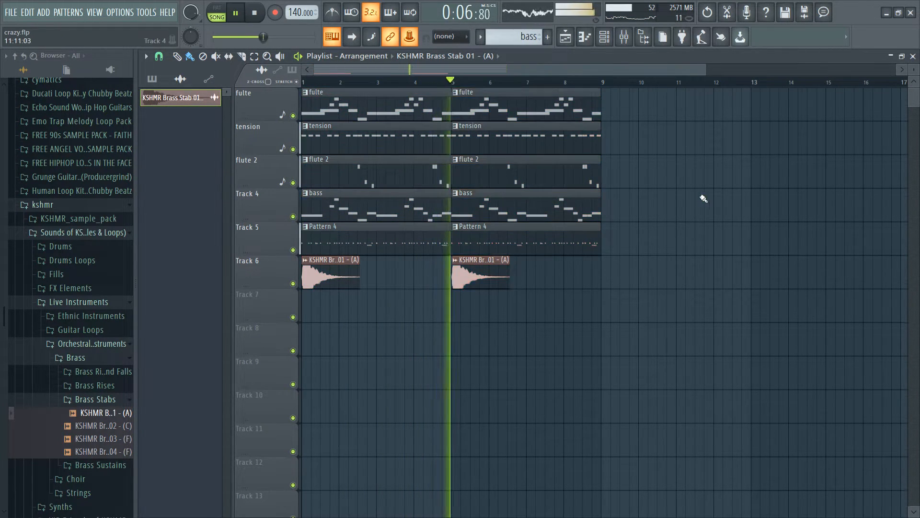
pyautogui.scroll(-3, 532, 286)
pyautogui.scroll(2, 350, 275)
pyautogui.press('space')
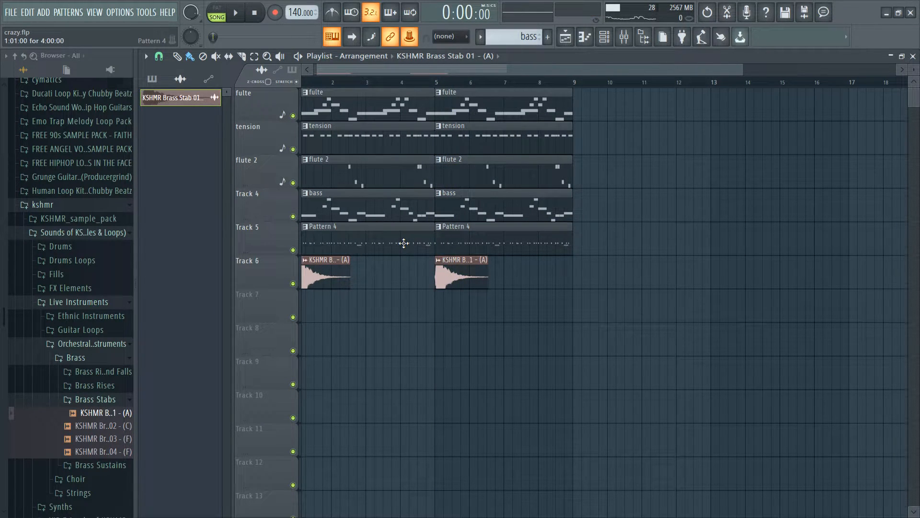
# Step: Show Pattern 4 in the channel rack and clone it into a new pattern
pyautogui.click(393, 250)
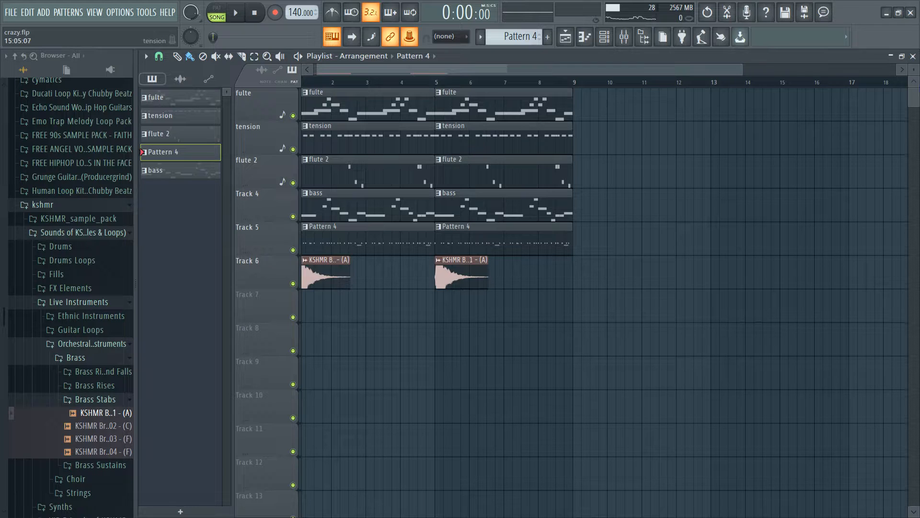
pyautogui.click(912, 57)
pyautogui.click(546, 81)
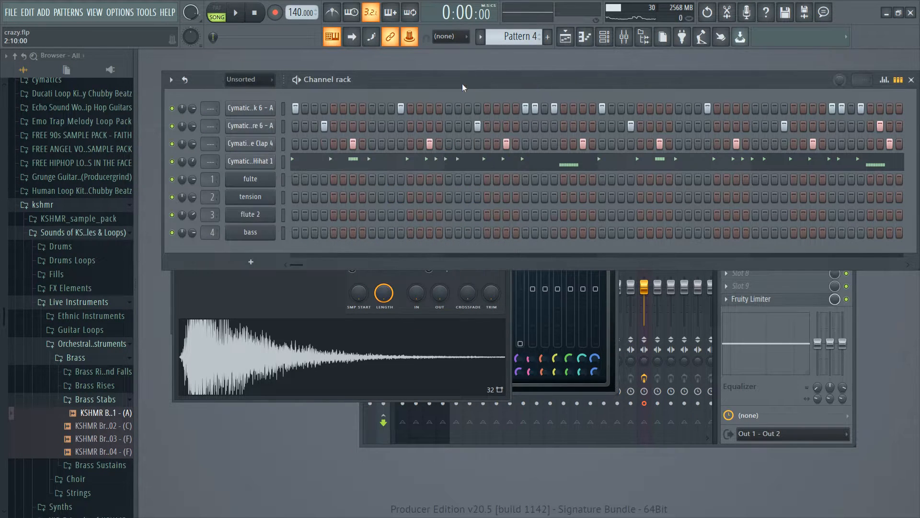
pyautogui.click(481, 37)
pyautogui.click(575, 109)
# Step: Rework the cloned pattern's first half with kicks on every fourth step up to step 25 and an added clap on step 11
pyautogui.press('space')
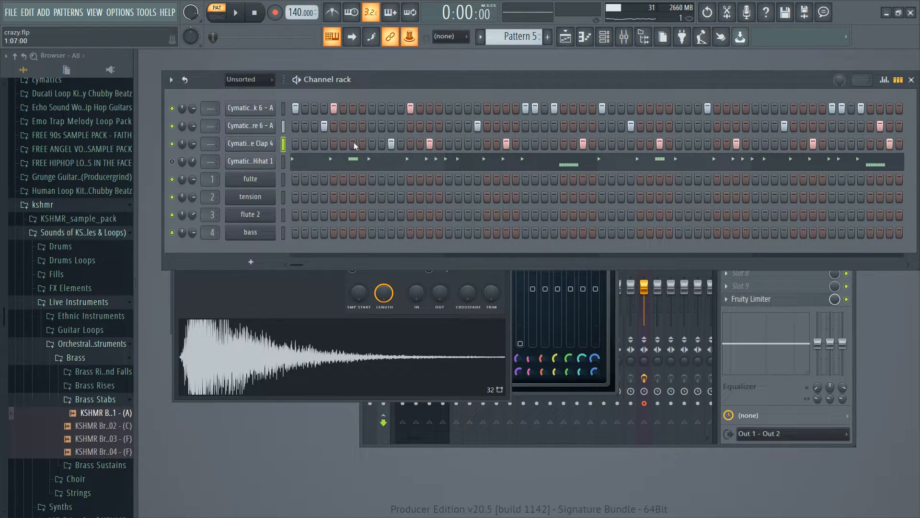
pyautogui.press('space')
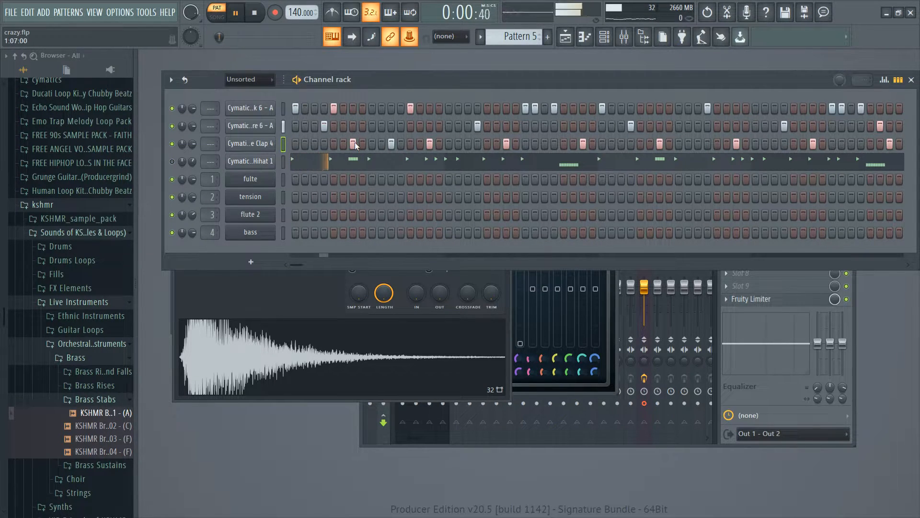
pyautogui.press('space')
pyautogui.press('space')
pyautogui.click(372, 108)
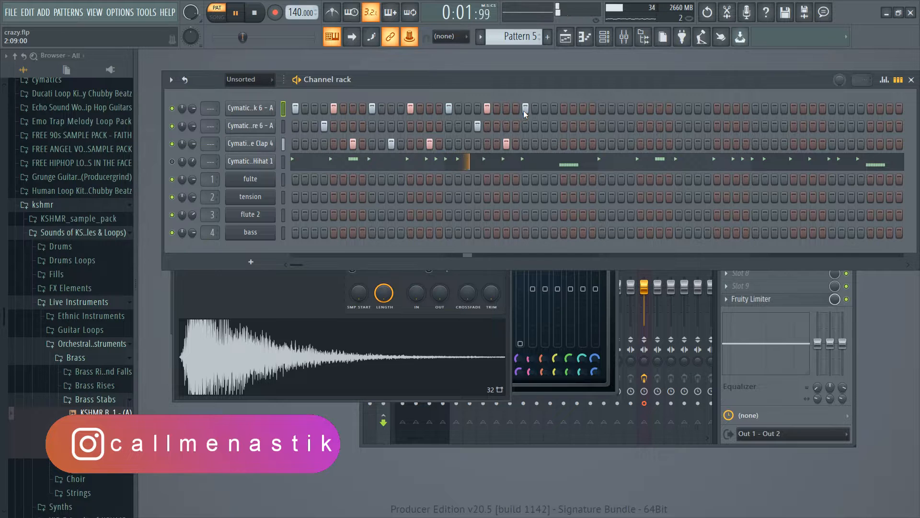
pyautogui.press('space')
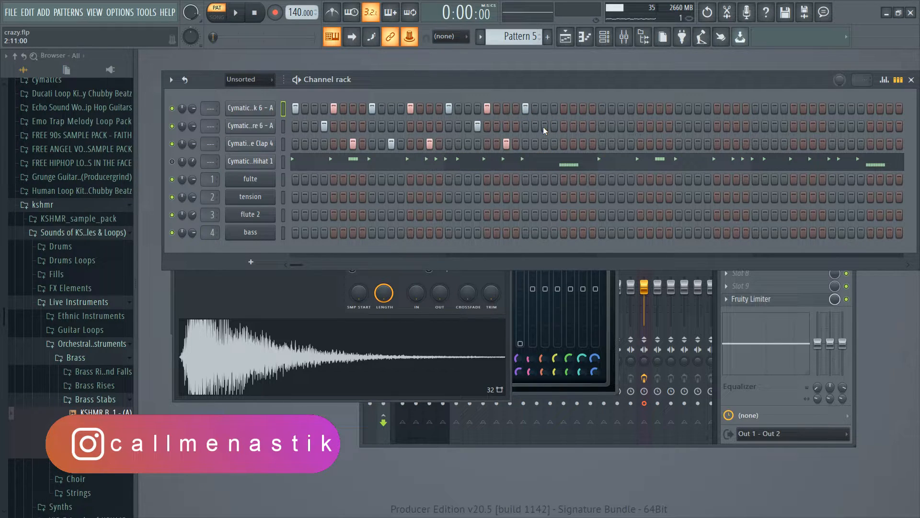
# Step: Add claps on steps 27, 28 and 31 and a kick on step 29, checking the pattern in playback
pyautogui.click(545, 144)
pyautogui.click(553, 144)
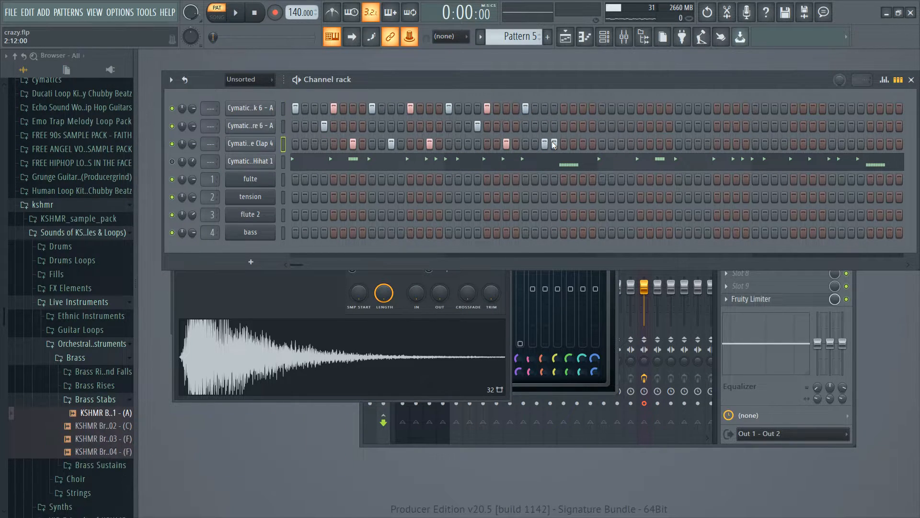
pyautogui.click(563, 108)
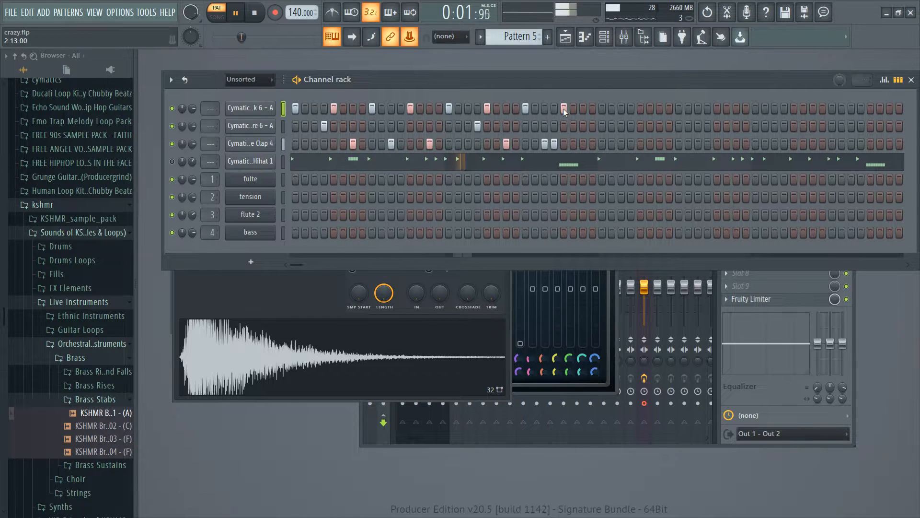
pyautogui.press('space')
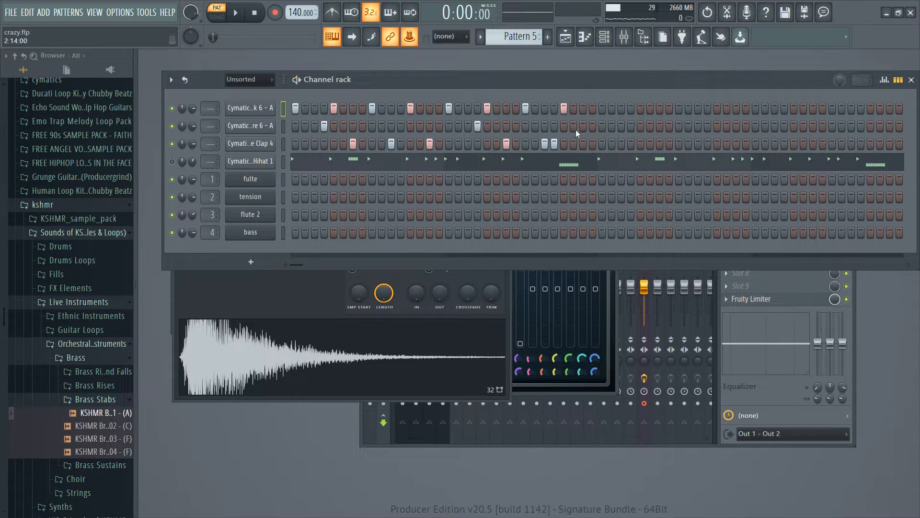
pyautogui.click(581, 144)
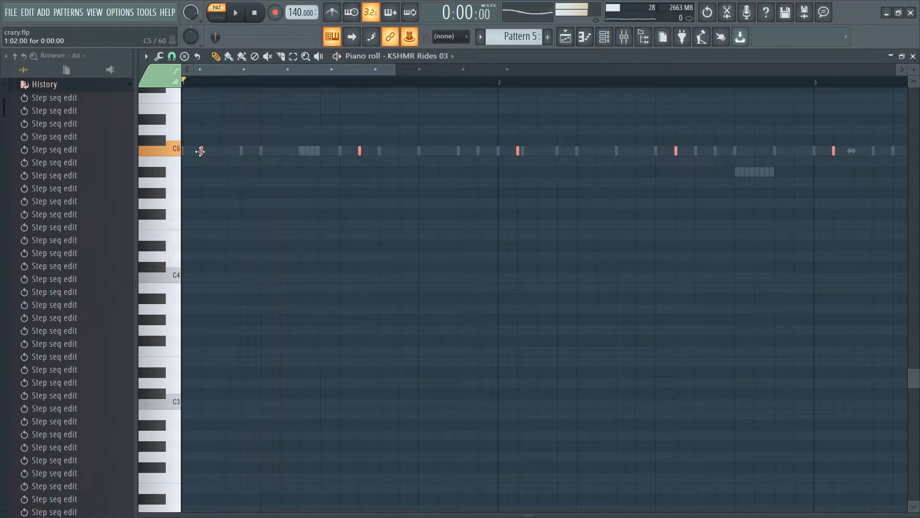
# Step: Arrange the KSHMR Rides 03 hits on every fourth step and set the channel's volume to 36% during playback
pyautogui.moveTo(200, 151); pyautogui.dragTo(291, 153)
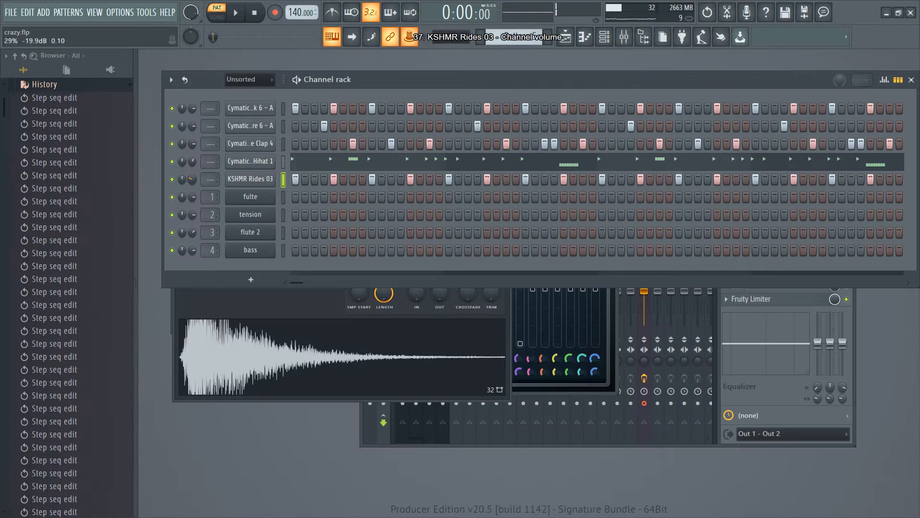
pyautogui.press('space')
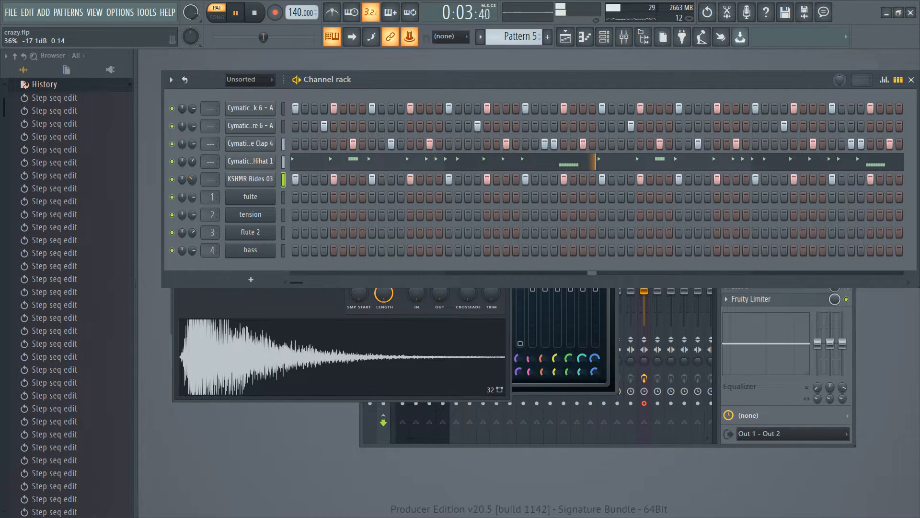
# Step: Rename the Empire Kick 6 channel as kick and the Empire Snare 6 channel as snare
pyautogui.rightClick(228, 106)
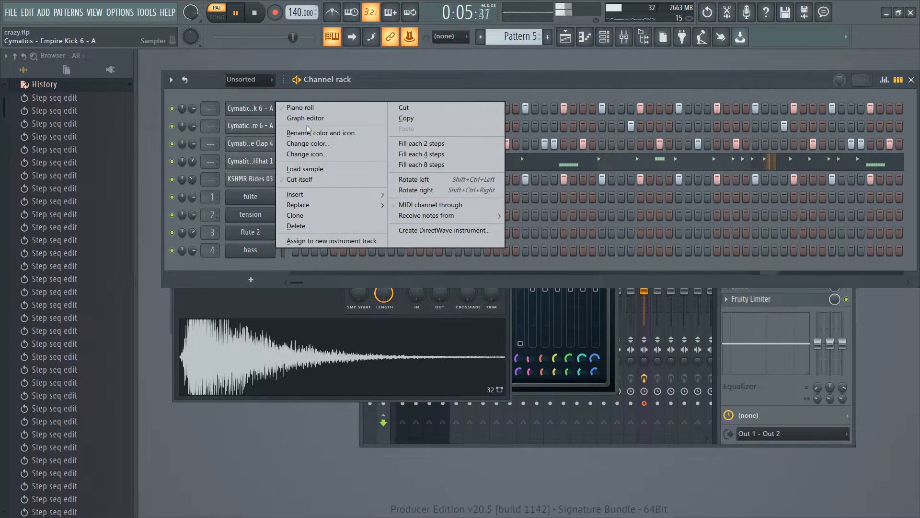
pyautogui.click(310, 135)
pyautogui.write('kick')
pyautogui.press('Return')
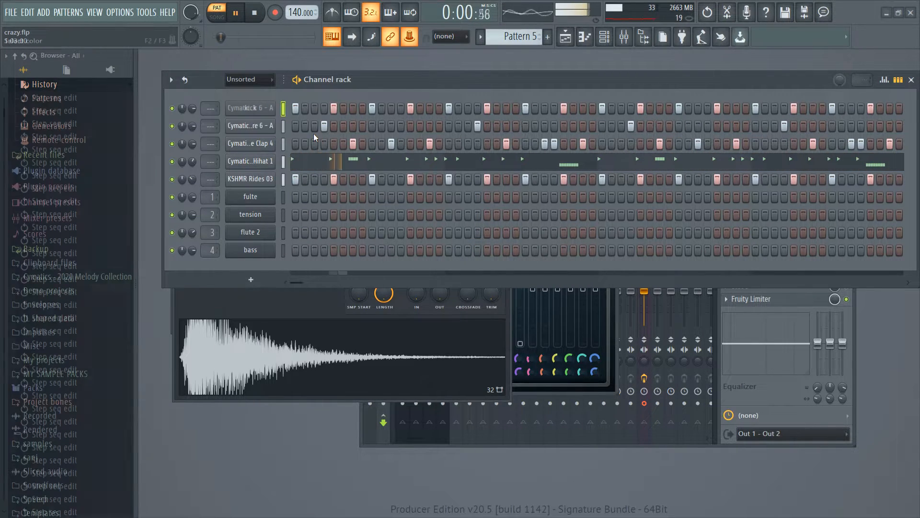
pyautogui.press('space')
pyautogui.rightClick(268, 125)
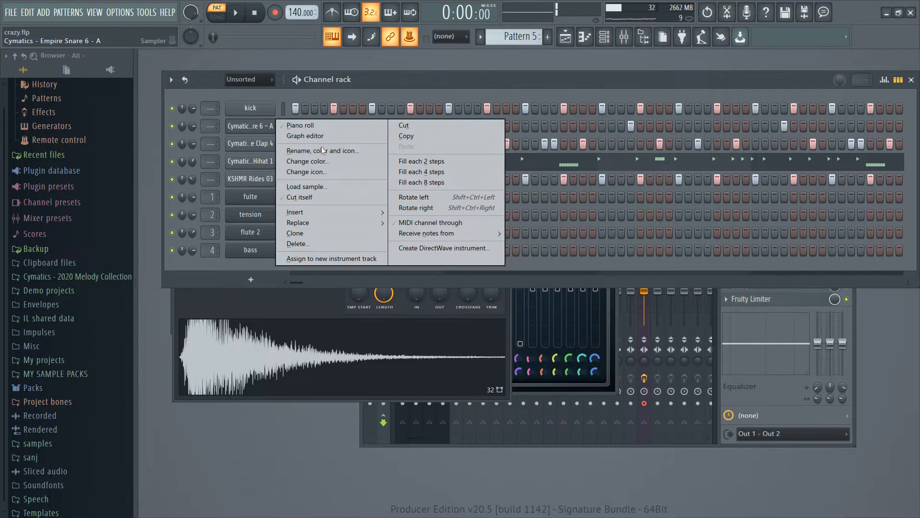
pyautogui.click(316, 150)
pyautogui.write('snare')
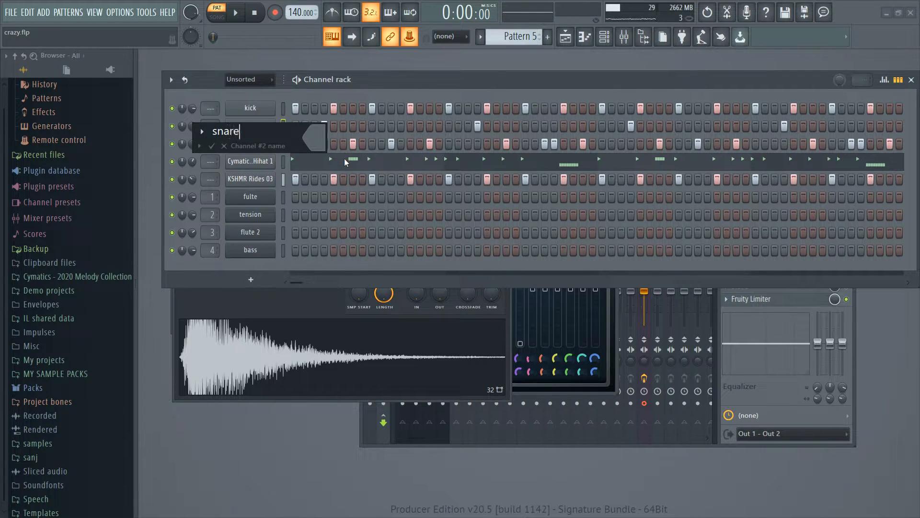
pyautogui.press('Return')
# Step: Rename the Empire Clap 4 channel as clap
pyautogui.rightClick(268, 148)
pyautogui.click(310, 168)
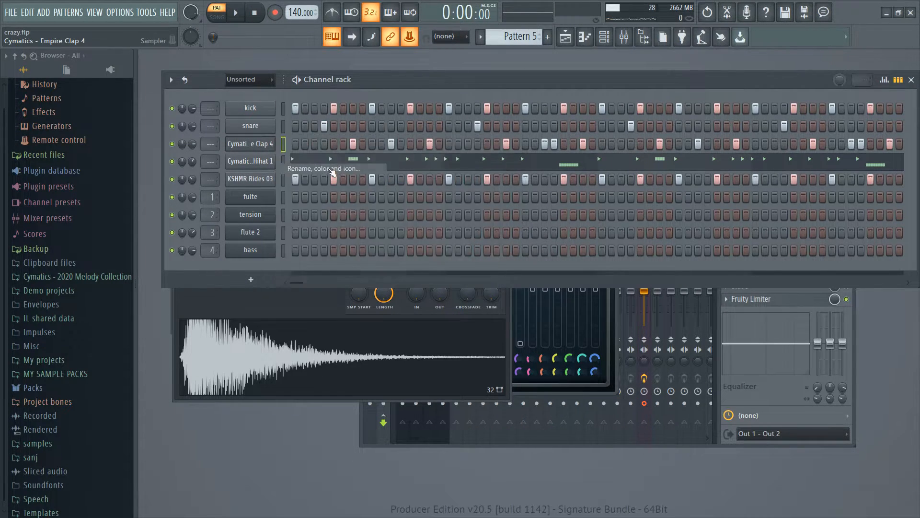
pyautogui.write('clao')
pyautogui.press('Home')
pyautogui.hotkey('shift', 'End')
pyautogui.write('clap')
pyautogui.press('Return')
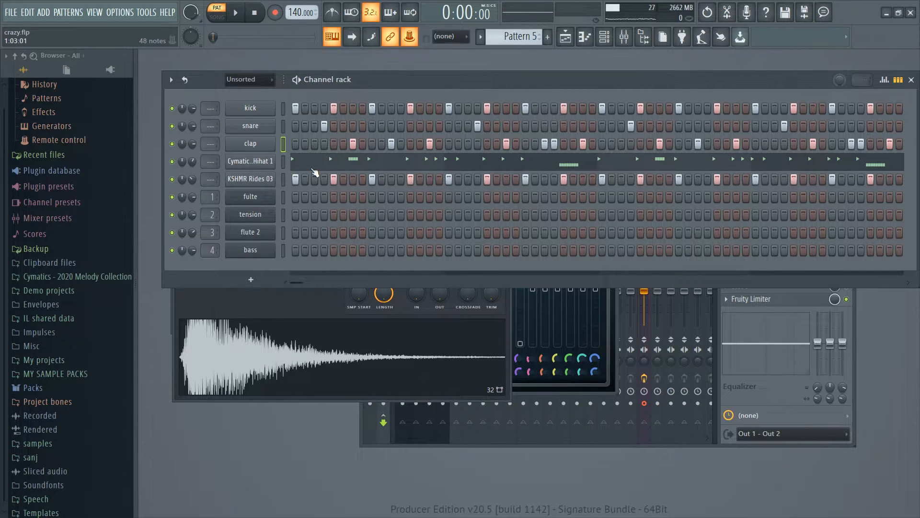
# Step: Rename the Cymatics Hihat 1 channel as hat
pyautogui.rightClick(272, 160)
pyautogui.click(303, 186)
pyautogui.write('h')
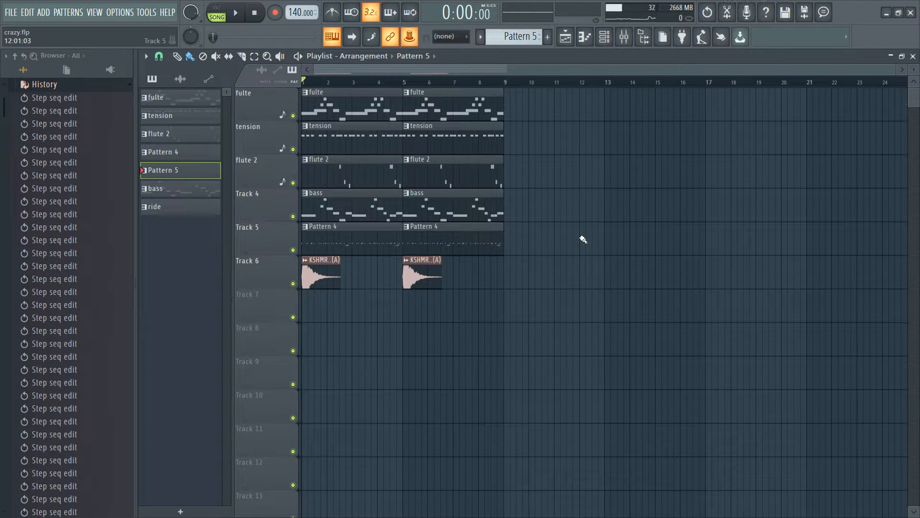
# Step: Duplicate the whole eight-bar arrangement six times along the playlist and start playback to check it
pyautogui.moveTo(570, 319); pyautogui.dragTo(302, 89)
pyautogui.hotkey('ctrl', 'b')
pyautogui.hotkey('ctrl', 'b')
pyautogui.hotkey('ctrl', 'b')
pyautogui.hotkey('ctrl', 'b')
pyautogui.hotkey('ctrl', 'b')
pyautogui.hotkey('ctrl', 'b')
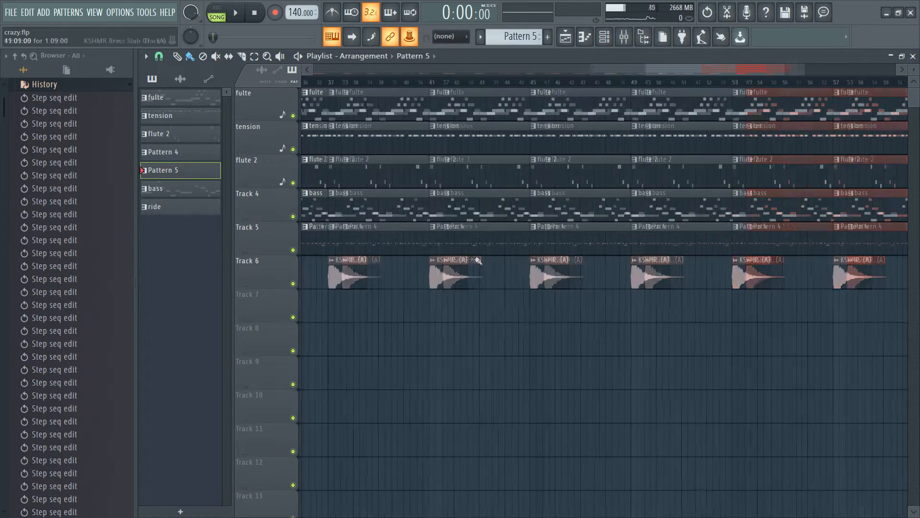
pyautogui.press('space')
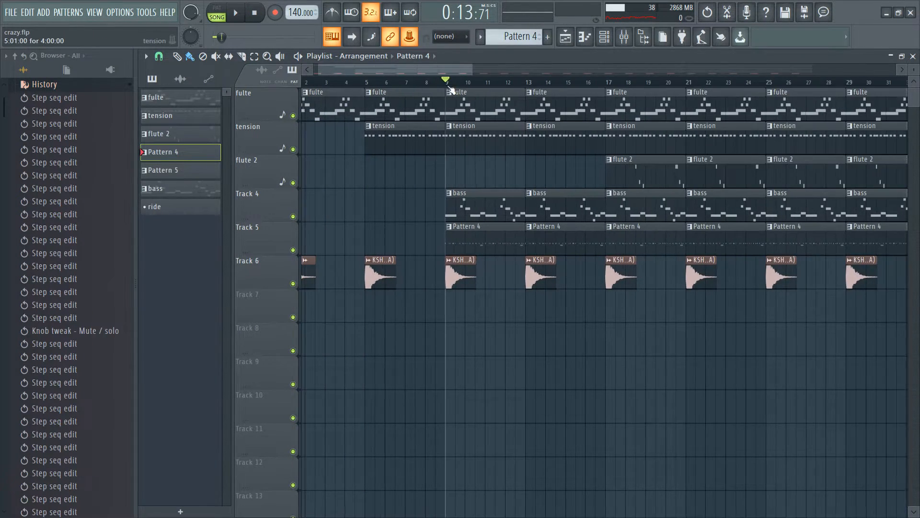
# Step: Create a new pattern named hat and return to the playlist
pyautogui.click(913, 56)
pyautogui.click(913, 56)
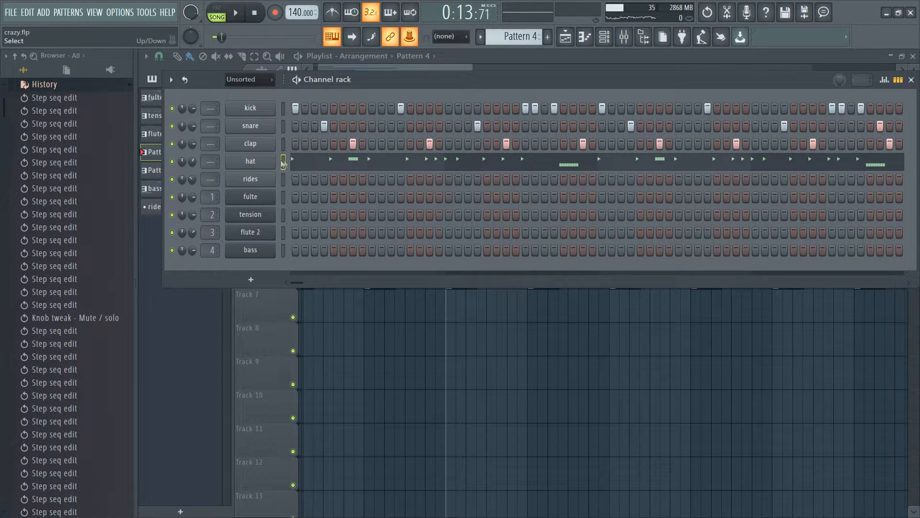
pyautogui.click(547, 37)
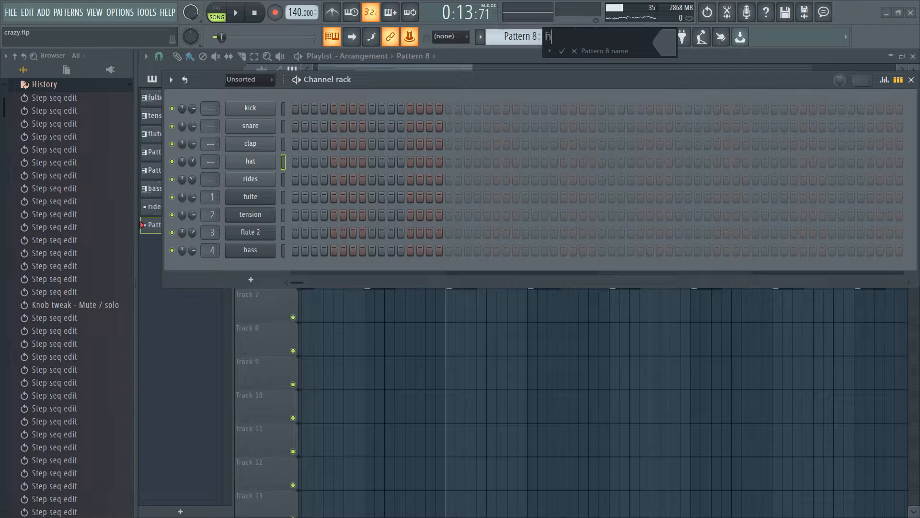
pyautogui.write('hat')
pyautogui.press('Return')
pyautogui.click(564, 38)
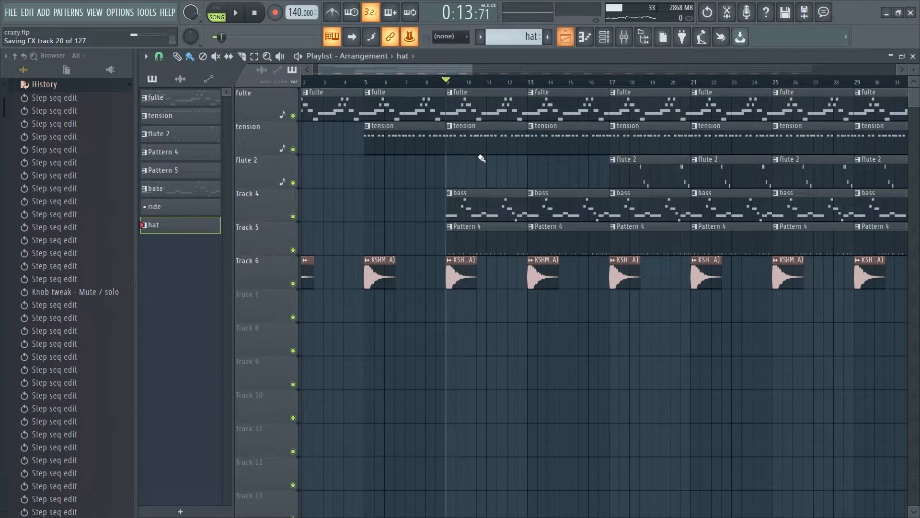
# Step: Play back the arrangement from just before bar 17 and check the transitions up to bar 25
pyautogui.scroll(-3, 479, 184)
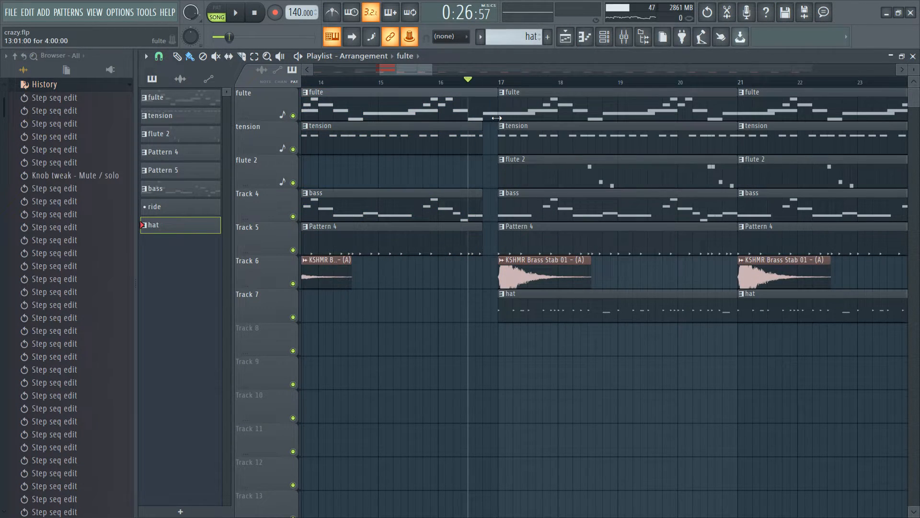
pyautogui.press('space')
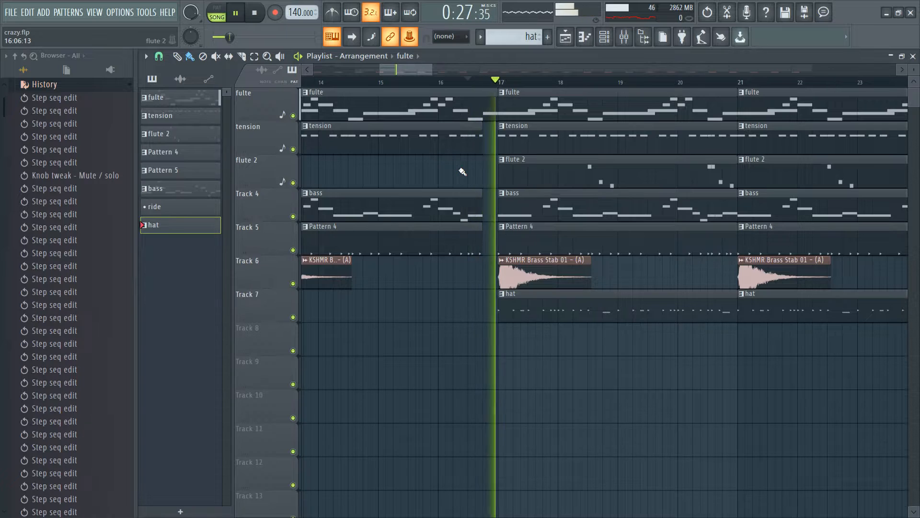
pyautogui.scroll(-3, 462, 173)
pyautogui.scroll(-2, 618, 357)
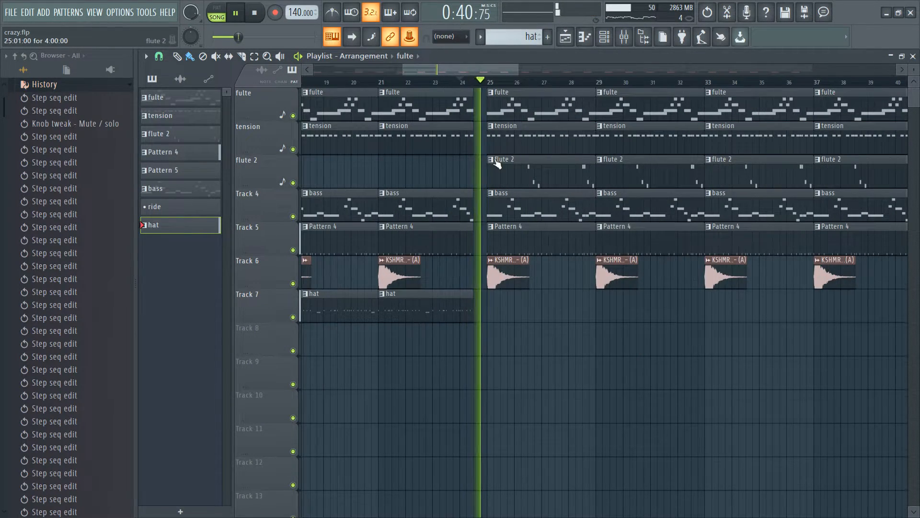
pyautogui.press('space')
pyautogui.scroll(-3, 496, 163)
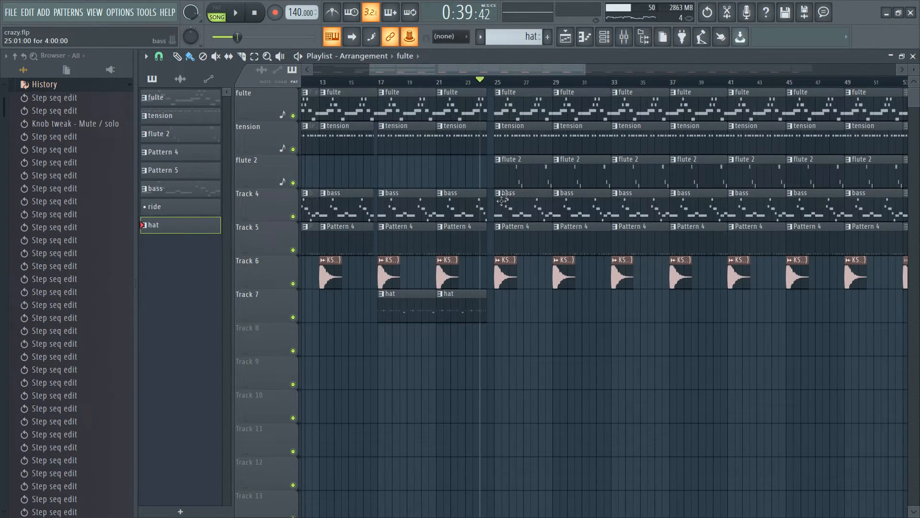
# Step: Delete the Pattern 4 clips at bars 25 and 29 and place Pattern 5 at bar 25 on a track inserted above the brass stabs
pyautogui.scroll(2, 496, 200)
pyautogui.rightClick(549, 240)
pyautogui.rightClick(578, 241)
pyautogui.moveTo(391, 213); pyautogui.dragTo(532, 277)
pyautogui.rightClick(274, 278)
pyautogui.click(284, 462)
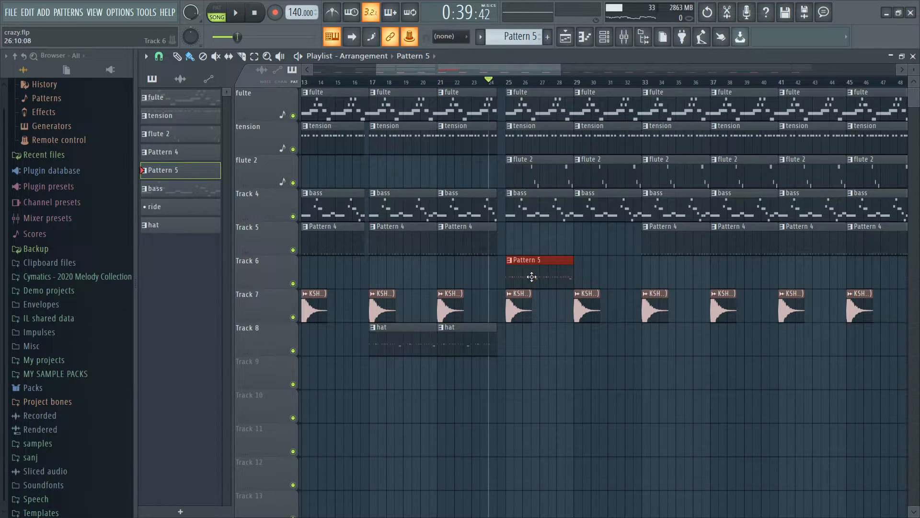
# Step: Duplicate Pattern 5 to fill bars 25 to 41, delete the Pattern 4 clips at bars 33 and 37, and play the section
pyautogui.hotkey('ctrl', 'b')
pyautogui.scroll(-2, 566, 268)
pyautogui.rightClick(645, 249)
pyautogui.rightClick(657, 247)
pyautogui.moveTo(614, 278); pyautogui.dragTo(548, 279)
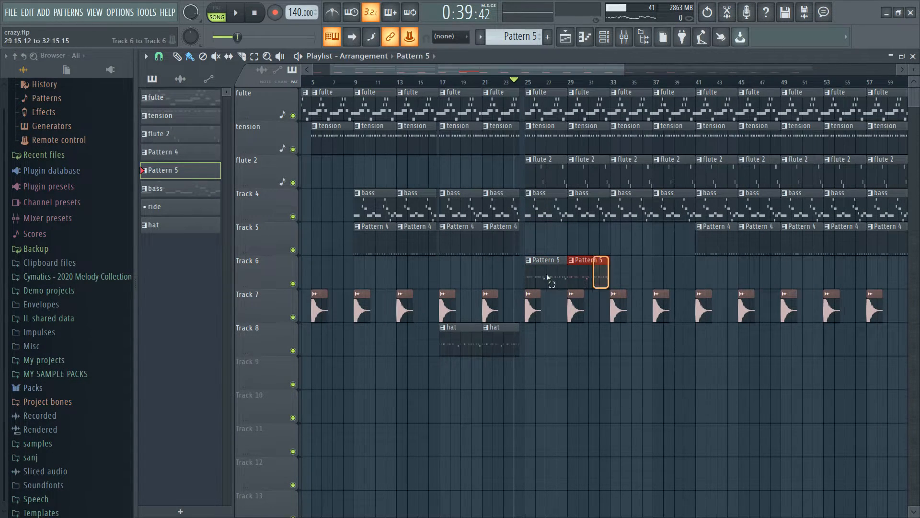
pyautogui.hotkey('ctrl', 'b')
pyautogui.press('space')
pyautogui.keyDown('ctrl'); pyautogui.click(572, 233); pyautogui.keyUp('ctrl')
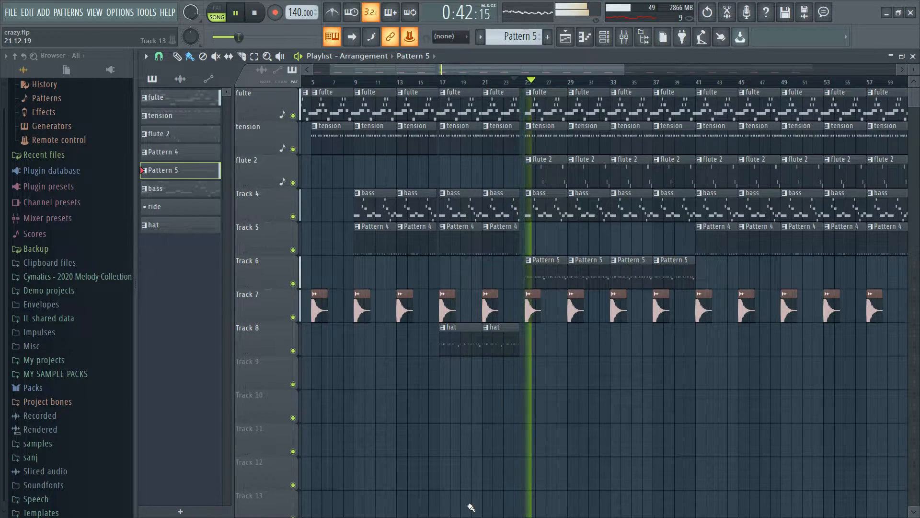
pyautogui.press('space')
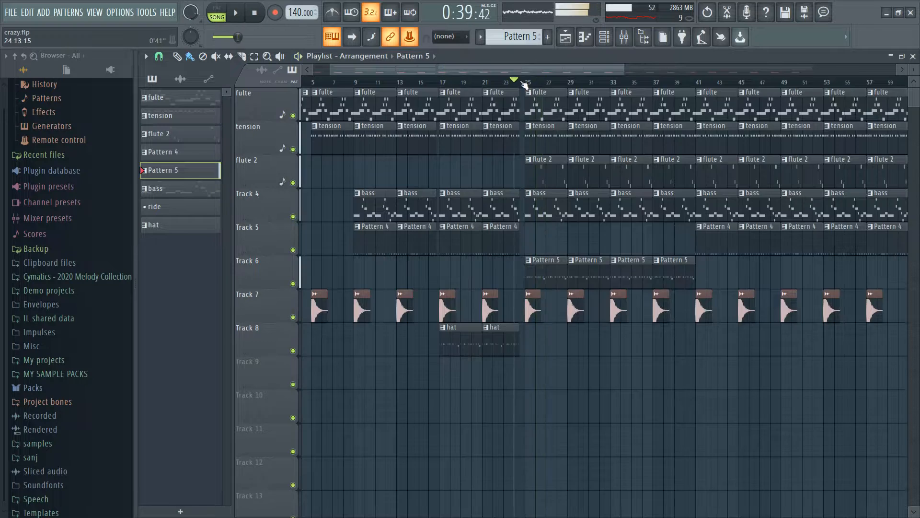
# Step: Delete the four bass clips above the Pattern 5 section, from bar 25 to bar 41
pyautogui.scroll(2, 575, 269)
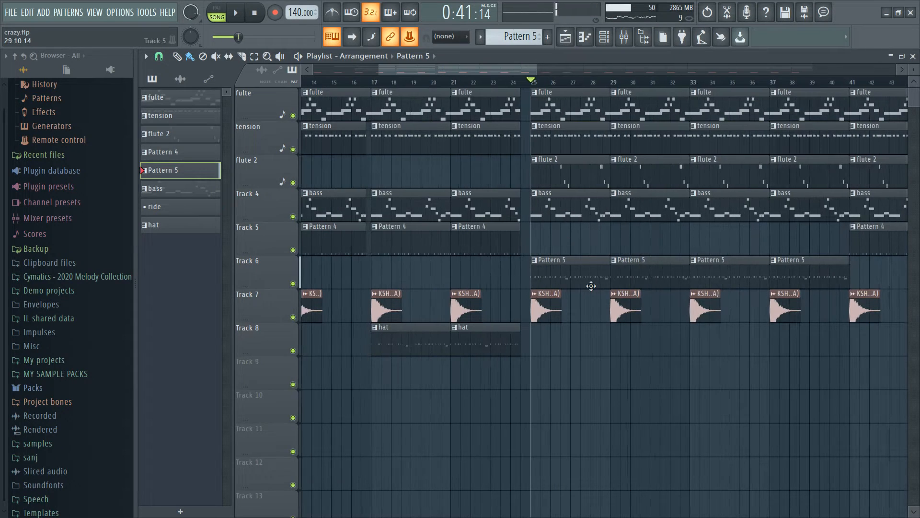
pyautogui.rightClick(554, 202)
pyautogui.rightClick(633, 215)
pyautogui.rightClick(698, 207)
pyautogui.rightClick(770, 216)
pyautogui.scroll(-2, 566, 262)
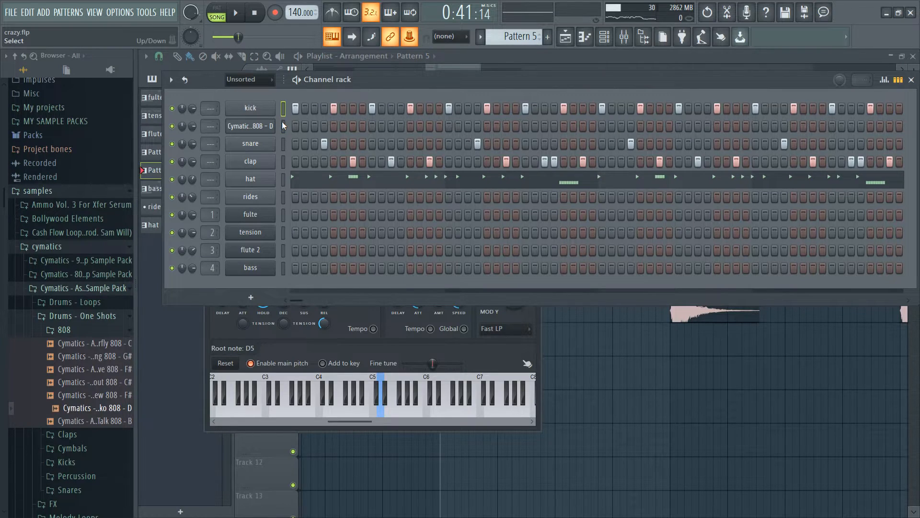
# Step: Move the Astro Sicko 808 channel's notes to A#5 in the piano roll and lengthen them to one beat each
pyautogui.rightClick(284, 125)
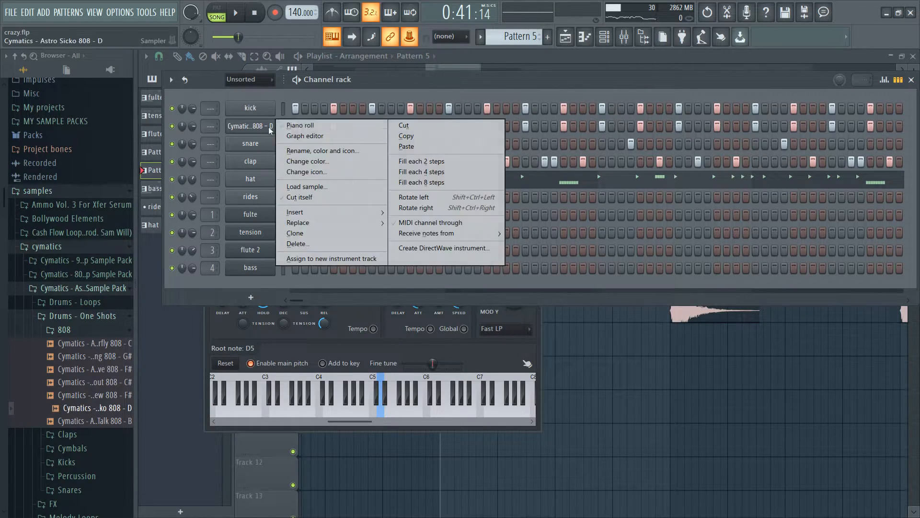
pyautogui.click(293, 126)
pyautogui.hotkey('ctrl', 'a')
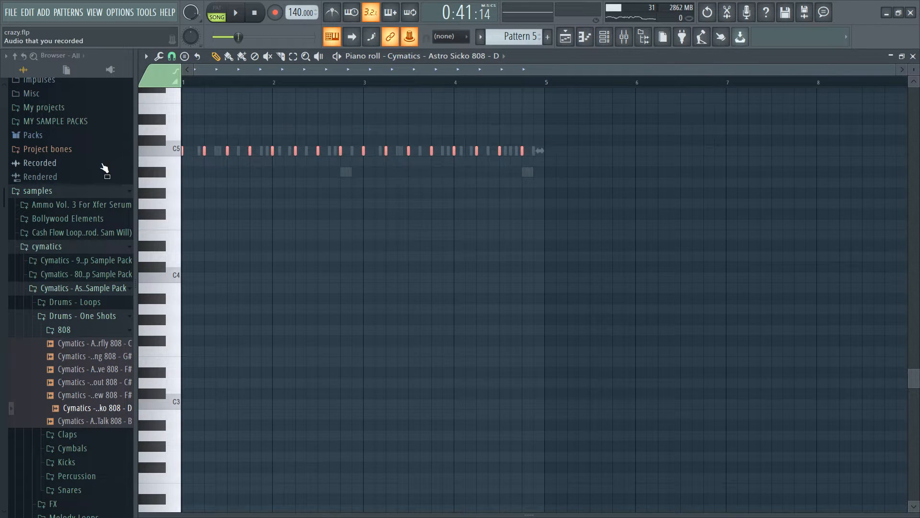
pyautogui.scroll(3, 196, 154)
pyautogui.moveTo(183, 151); pyautogui.dragTo(224, 170)
pyautogui.keyDown('ctrl'); pyautogui.click(213, 109); pyautogui.keyUp('ctrl')
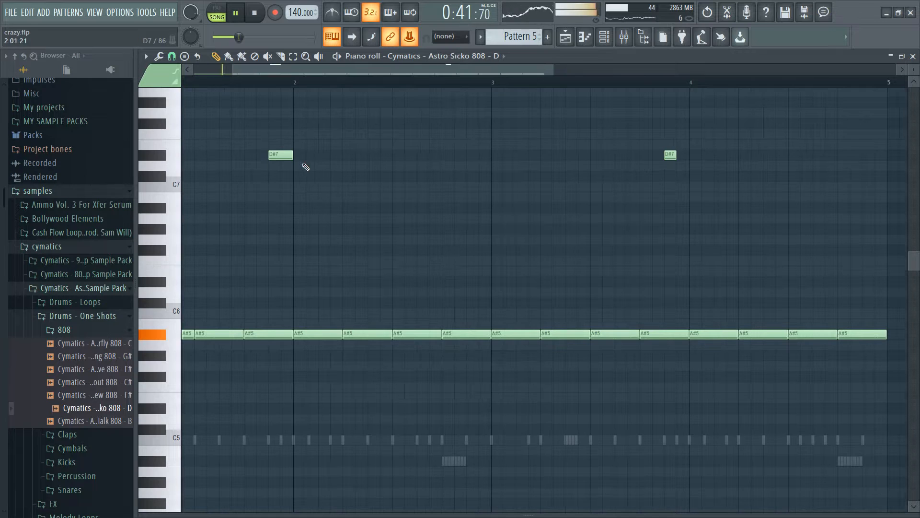
# Step: Shorten the D#7 note at the end of bar 1 and add an F7 note at the end of bar 2
pyautogui.moveTo(292, 154); pyautogui.dragTo(282, 154)
pyautogui.scroll(-1, 346, 291)
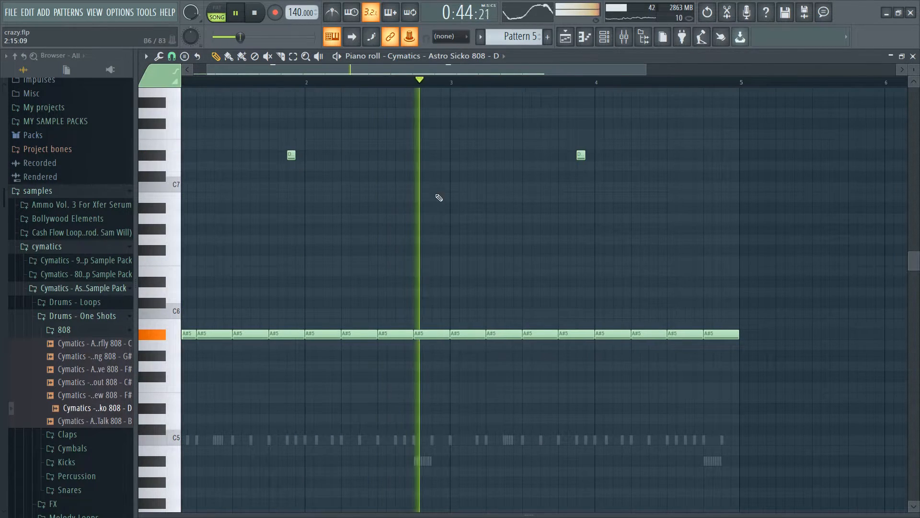
pyautogui.click(433, 134)
pyautogui.moveTo(439, 135); pyautogui.dragTo(450, 136)
pyautogui.scroll(-1, 458, 139)
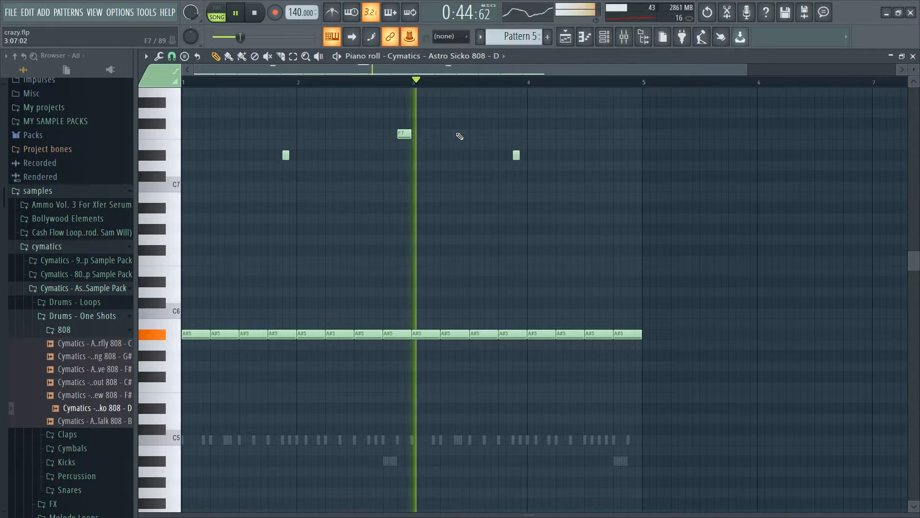
pyautogui.scroll(-1, 460, 137)
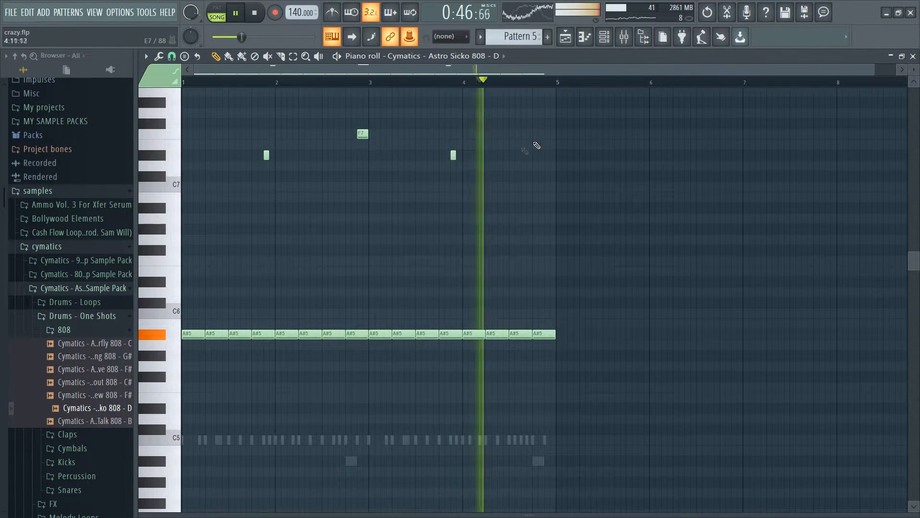
# Step: Add an F#7 note followed by a D#7 note at the end of bar 4
pyautogui.press('space')
pyautogui.click(523, 125)
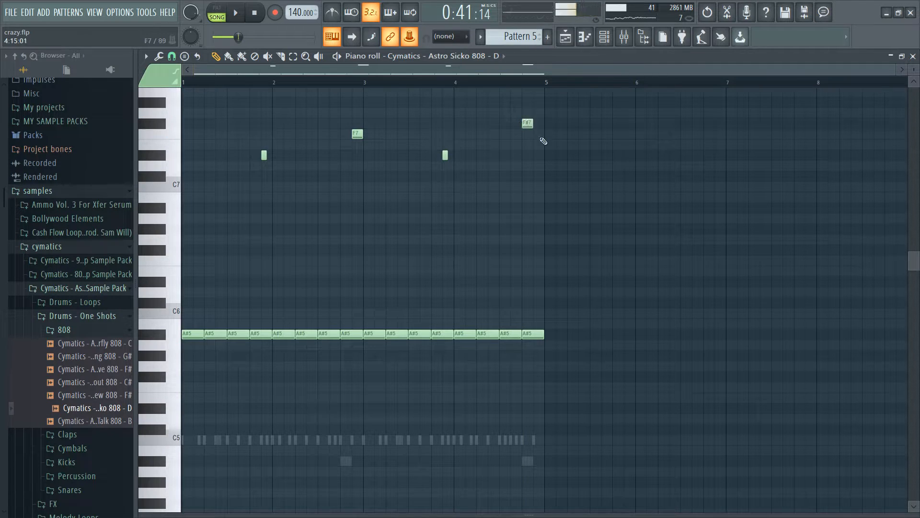
pyautogui.moveTo(540, 149); pyautogui.dragTo(540, 155)
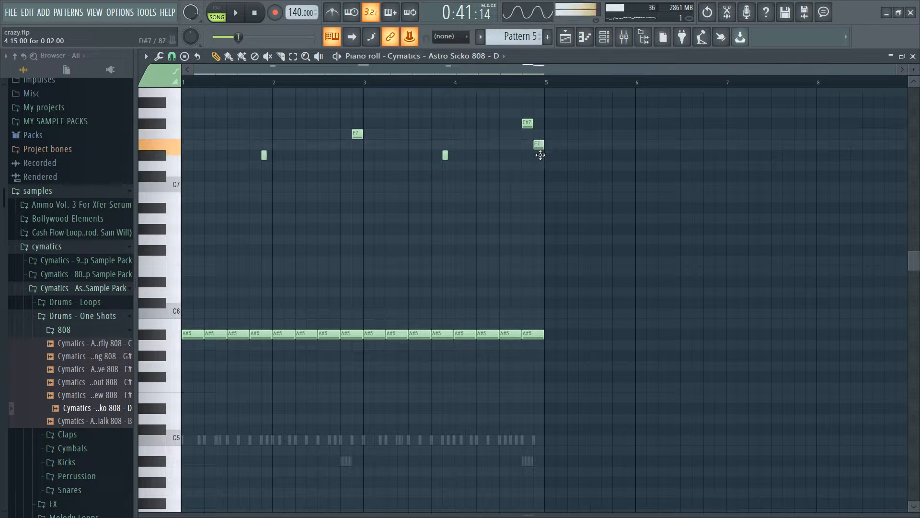
pyautogui.click(523, 85)
# Step: Trim the F#7 note in bar 4 to one step and lower the note after it to C#7, checking the line in playback
pyautogui.press('space')
pyautogui.scroll(3, 526, 89)
pyautogui.press('space')
pyautogui.moveTo(530, 123); pyautogui.dragTo(539, 124)
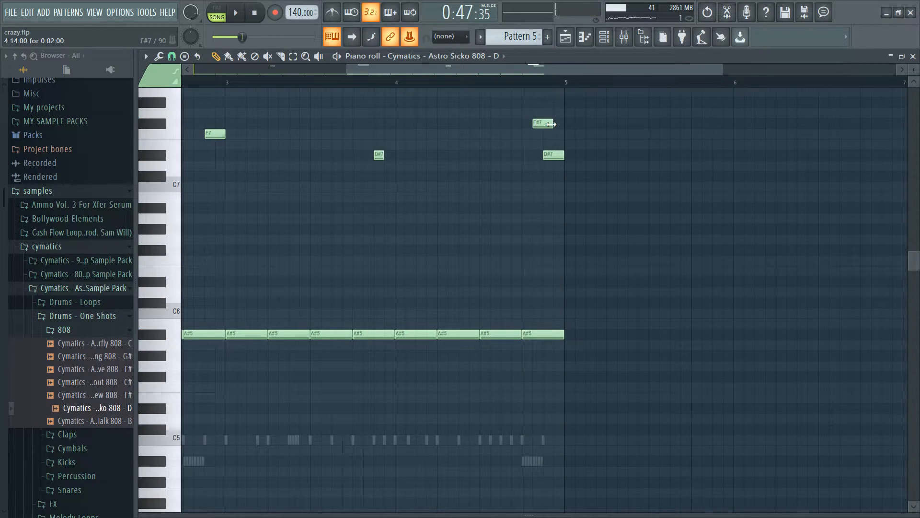
pyautogui.press('space')
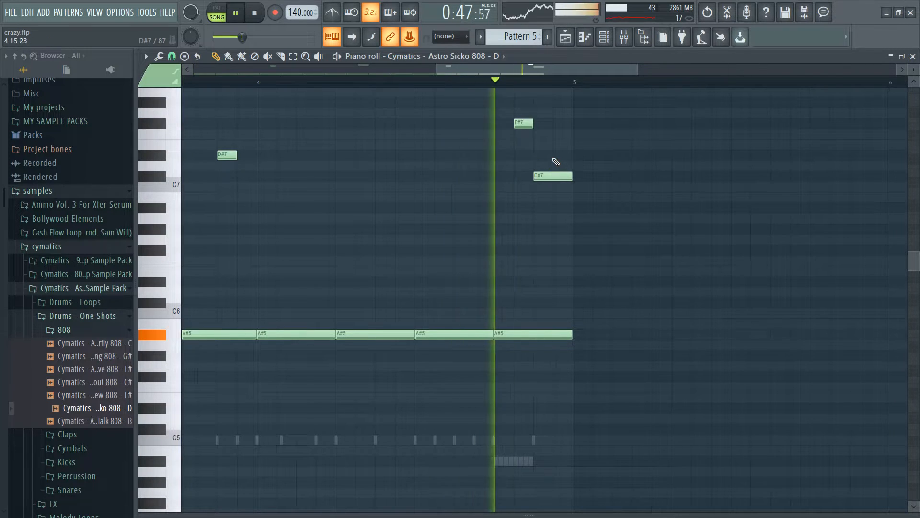
pyautogui.scroll(-6, 593, 137)
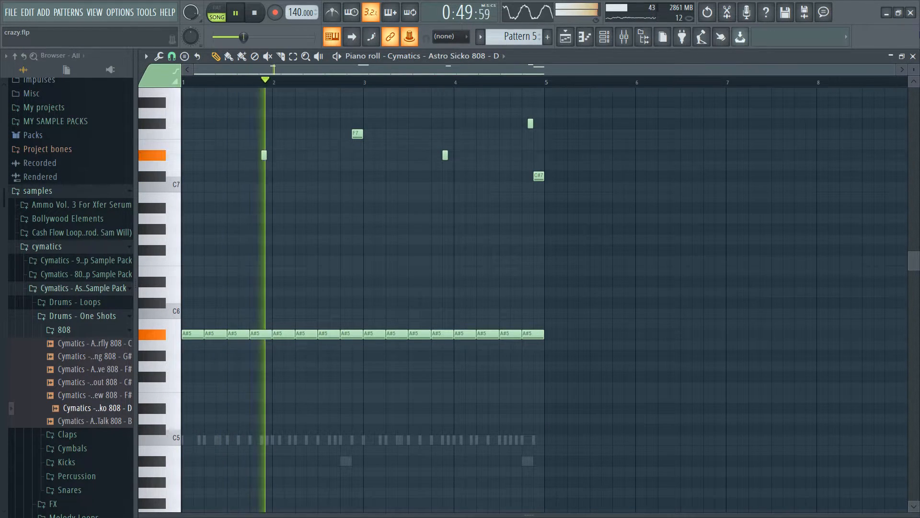
# Step: Rename the Astro Sicko 808 channel as 808 and stop playback
pyautogui.click(913, 56)
pyautogui.rightClick(266, 128)
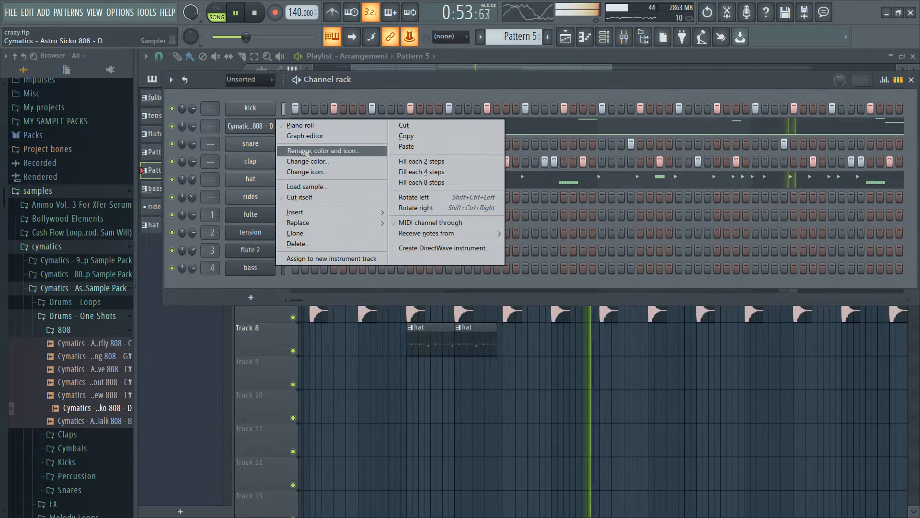
pyautogui.click(322, 150)
pyautogui.write('808')
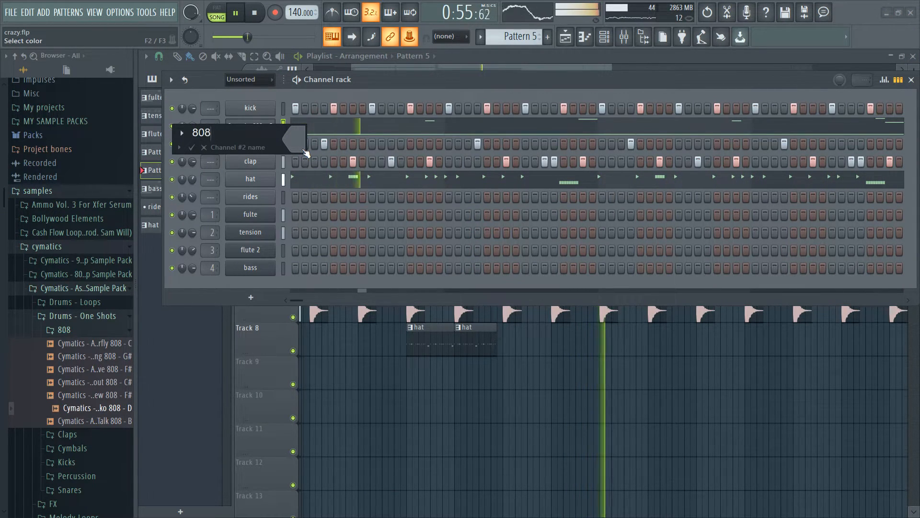
pyautogui.press('Return')
pyautogui.press('space')
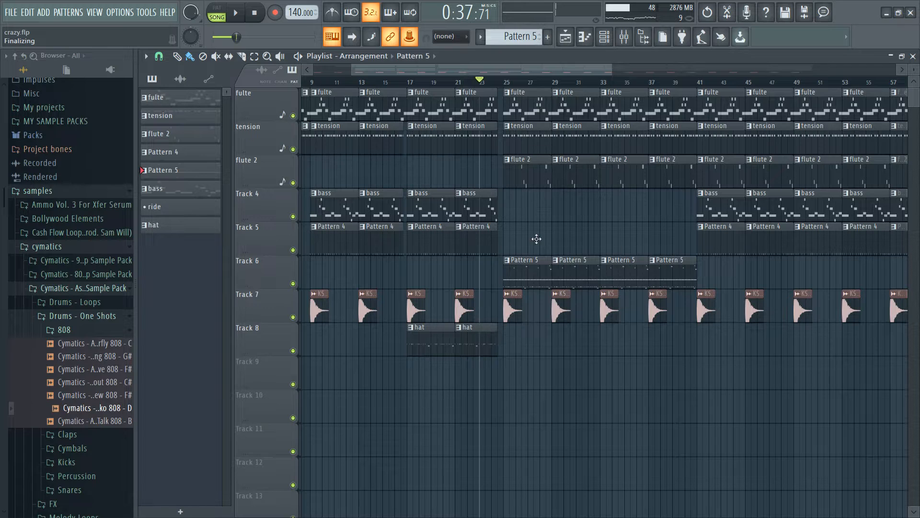
# Step: Position playback at bar 41 and examine the arrangement before and after it
pyautogui.click(698, 83)
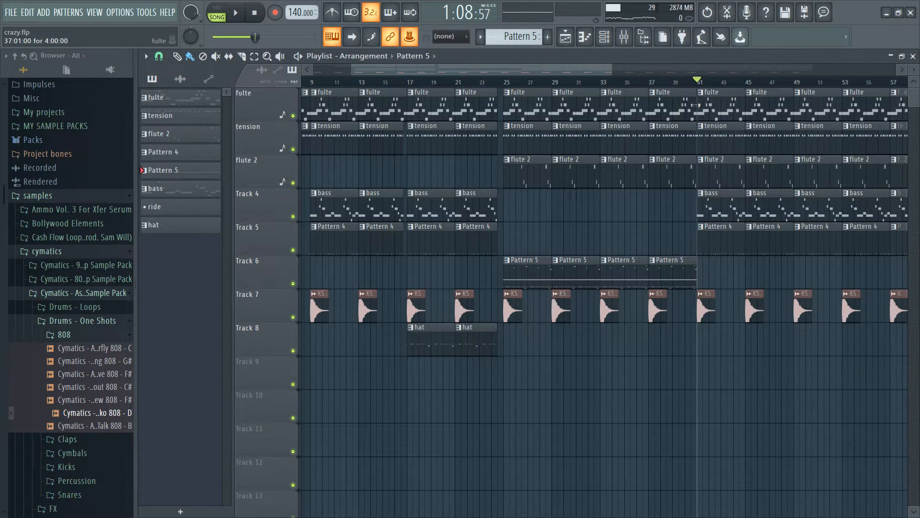
pyautogui.scroll(3, 696, 89)
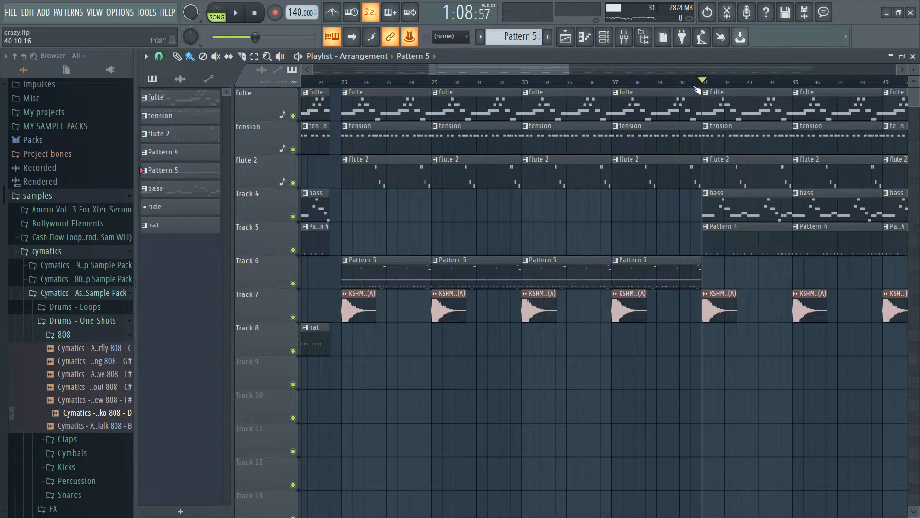
pyautogui.scroll(-3, 691, 88)
pyautogui.scroll(3, 665, 88)
pyautogui.moveTo(535, 84); pyautogui.dragTo(544, 85)
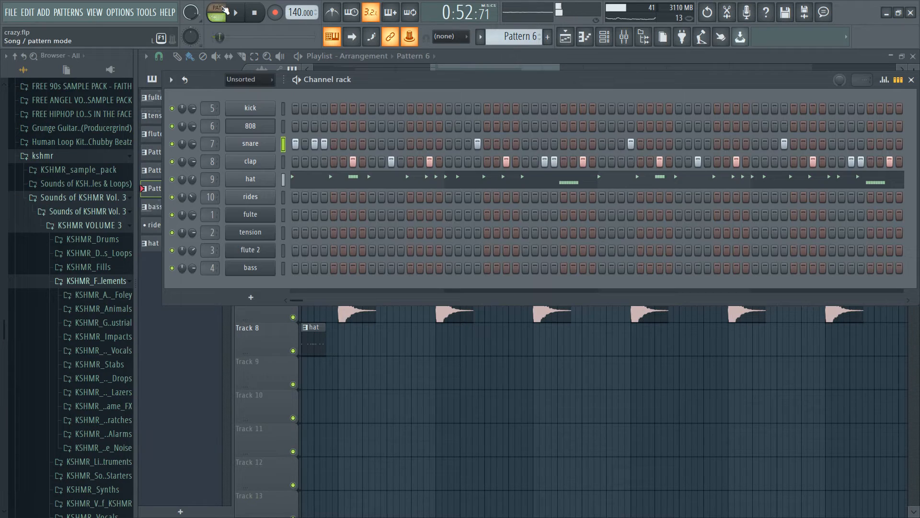
# Step: Fill out the snare row of Pattern 6 with additional hits across the first two bars, checking the rhythm in pattern playback
pyautogui.press('l')
pyautogui.press('space')
pyautogui.click(353, 144)
pyautogui.click(382, 143)
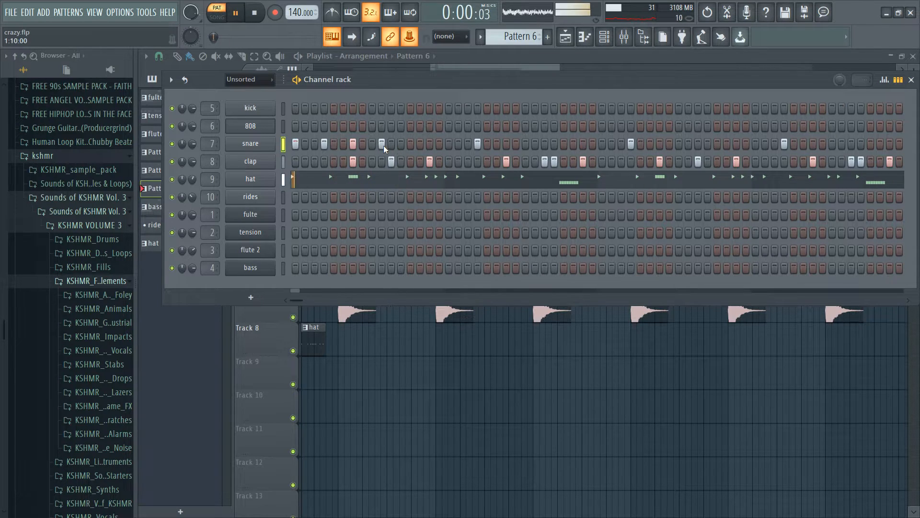
pyautogui.moveTo(401, 144); pyautogui.dragTo(556, 145)
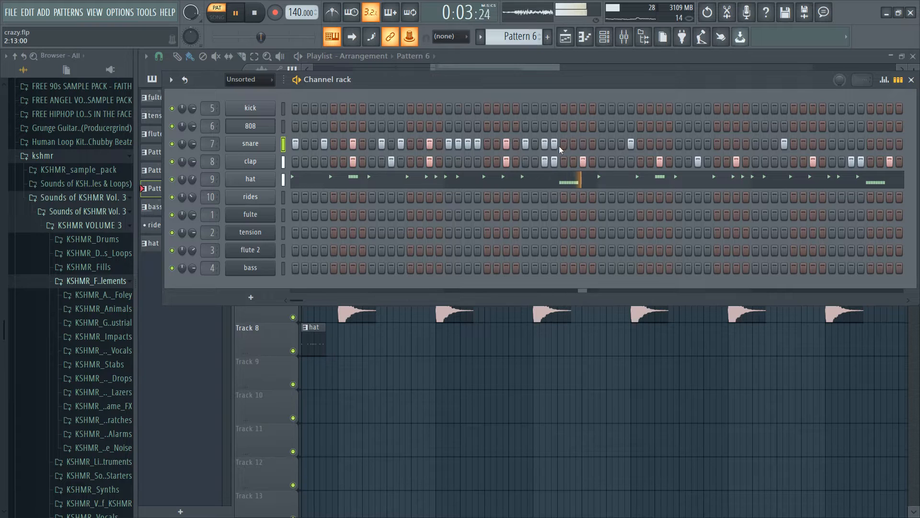
pyautogui.click(573, 144)
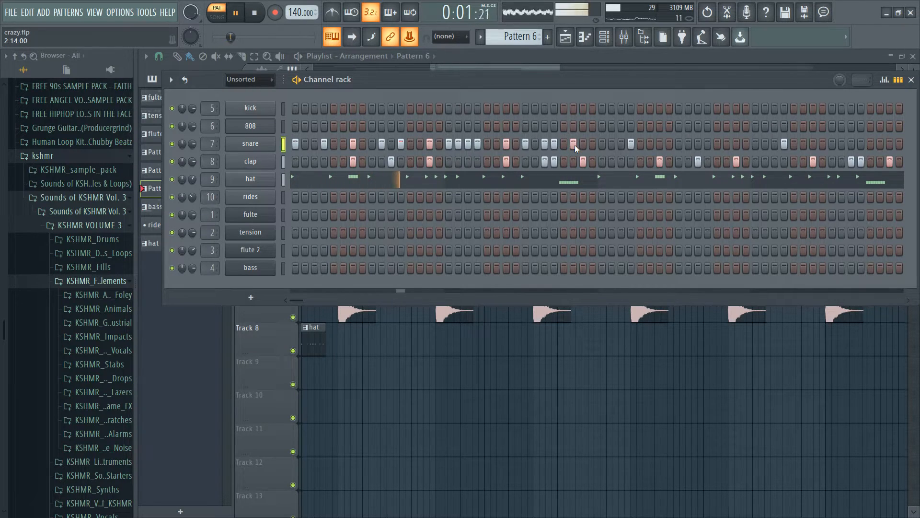
pyautogui.press('space')
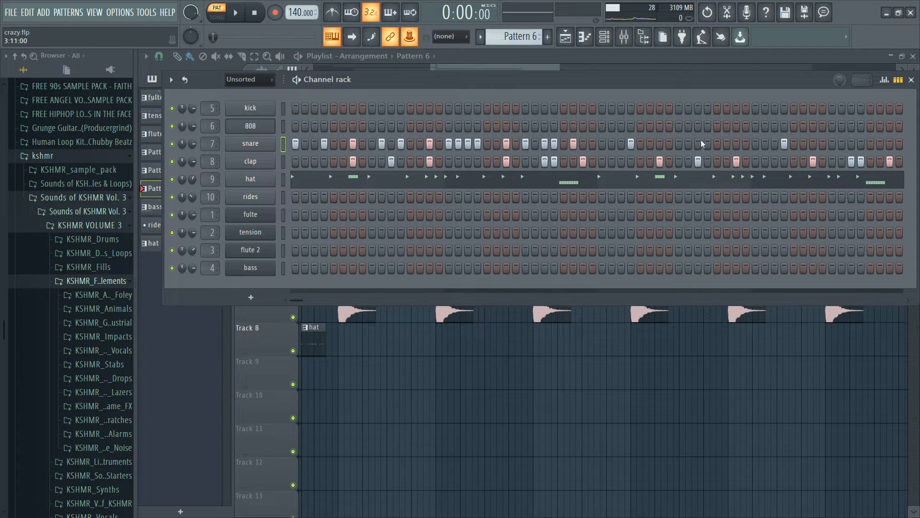
# Step: Duplicate the snare's first two bars of notes into bars 3 and 4 in the piano roll
pyautogui.rightClick(262, 143)
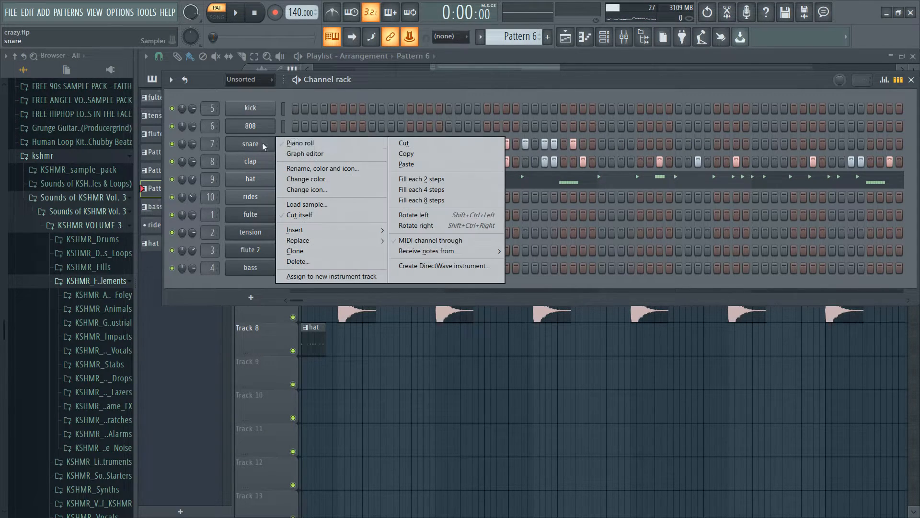
pyautogui.click(300, 145)
pyautogui.moveTo(367, 84); pyautogui.dragTo(1, 102)
pyautogui.hotkey('ctrl', 'b')
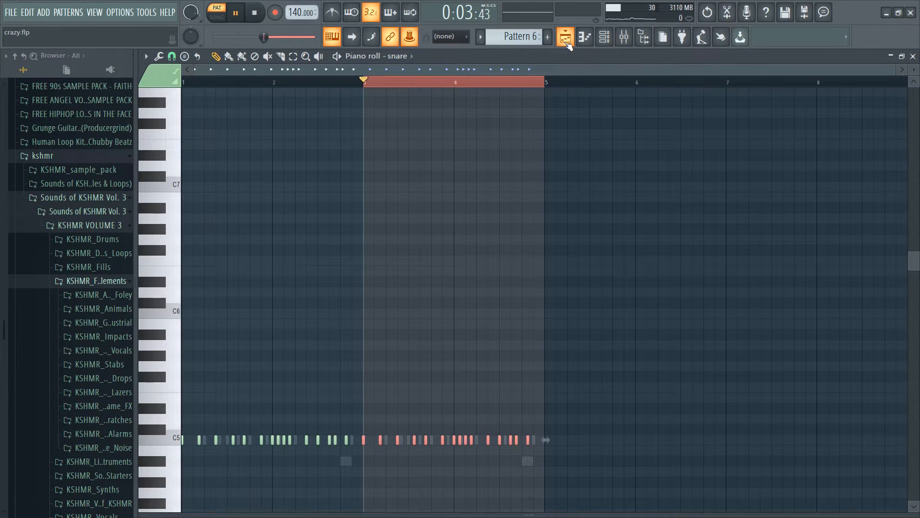
# Step: Play the arrangement from around bar 32 to check the Pattern 6 section in context
pyautogui.click(567, 43)
pyautogui.click(512, 84)
pyautogui.press('space')
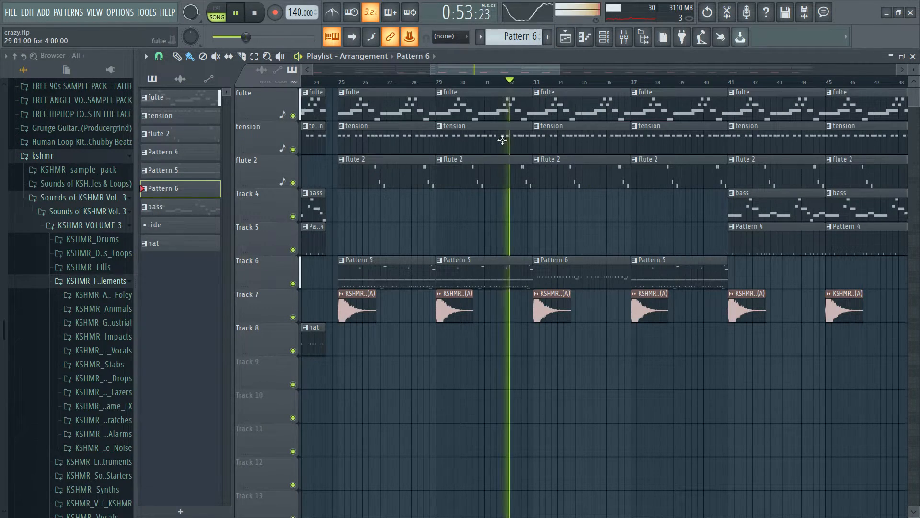
pyautogui.scroll(-2, 503, 205)
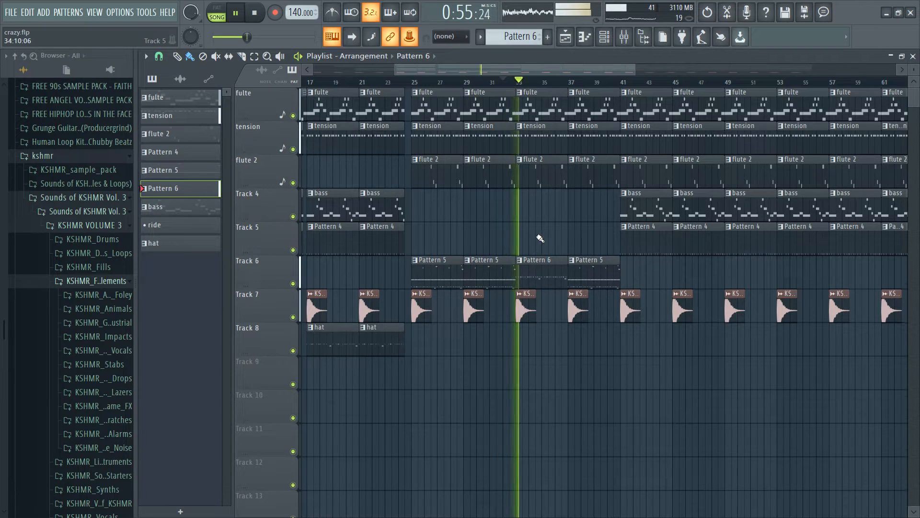
pyautogui.scroll(-2, 541, 223)
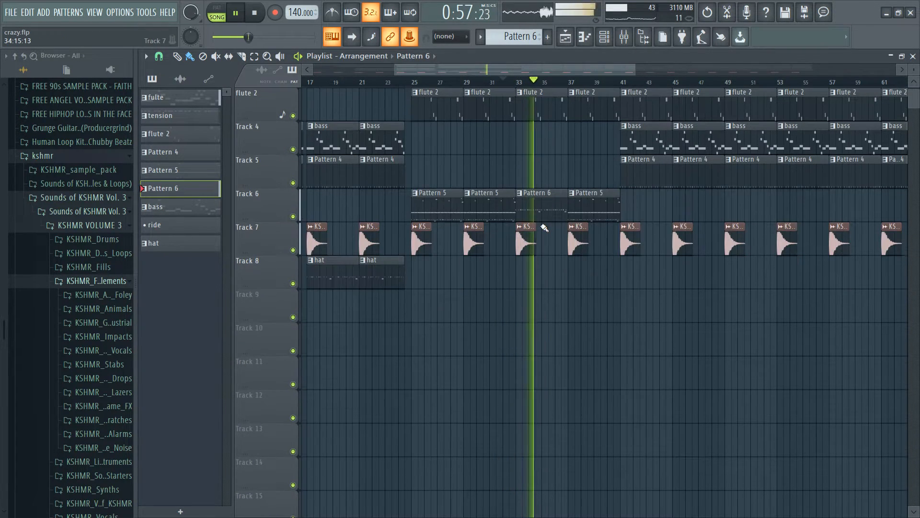
pyautogui.scroll(-2, 556, 194)
pyautogui.scroll(1, 558, 185)
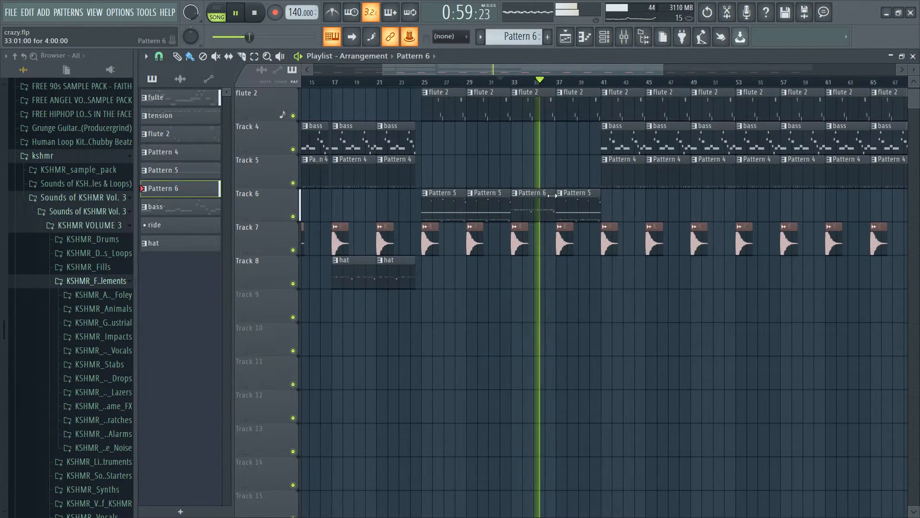
pyautogui.scroll(1, 575, 202)
# Step: Build the Track 6 section from bar 37 with two one-bar Pattern 7 clips followed by half-bar clips up to bar 41
pyautogui.keyDown('ctrl'); pyautogui.click(536, 207); pyautogui.keyUp('ctrl')
pyautogui.hotkey('ctrl', 'b')
pyautogui.press('space')
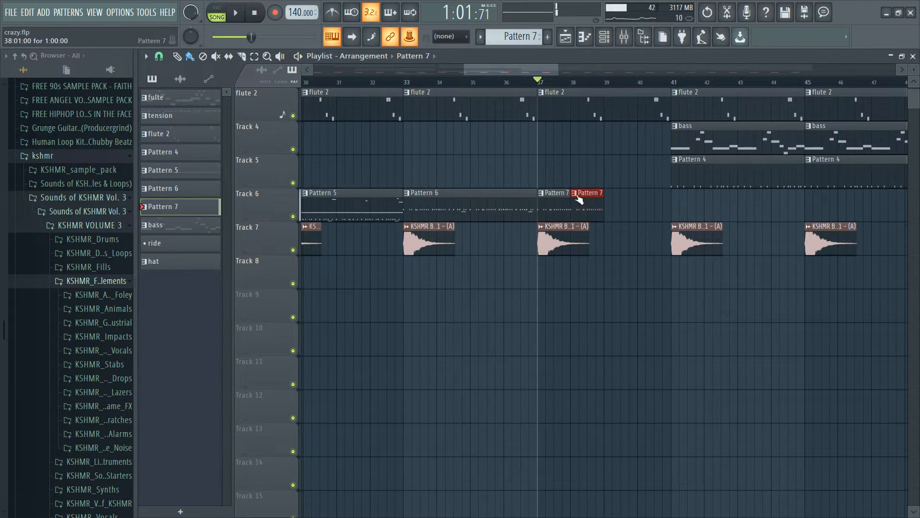
pyautogui.moveTo(579, 199); pyautogui.dragTo(618, 200)
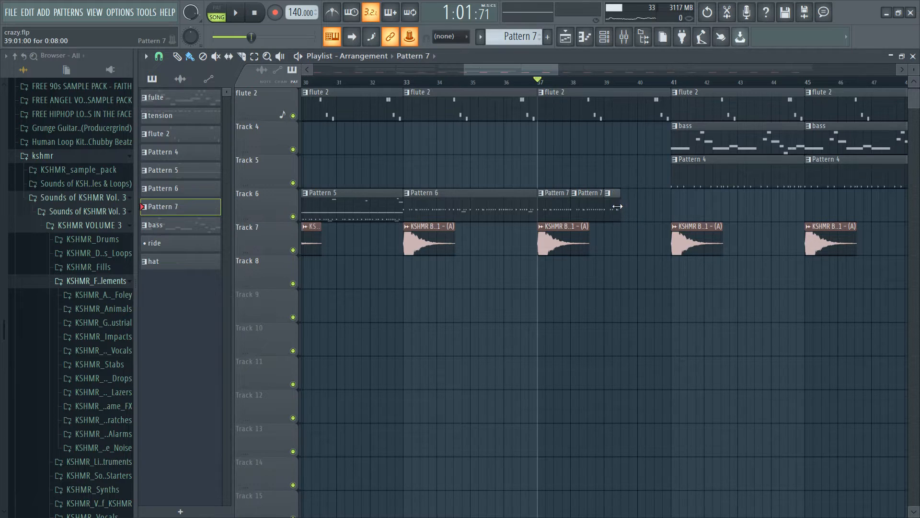
pyautogui.click(599, 81)
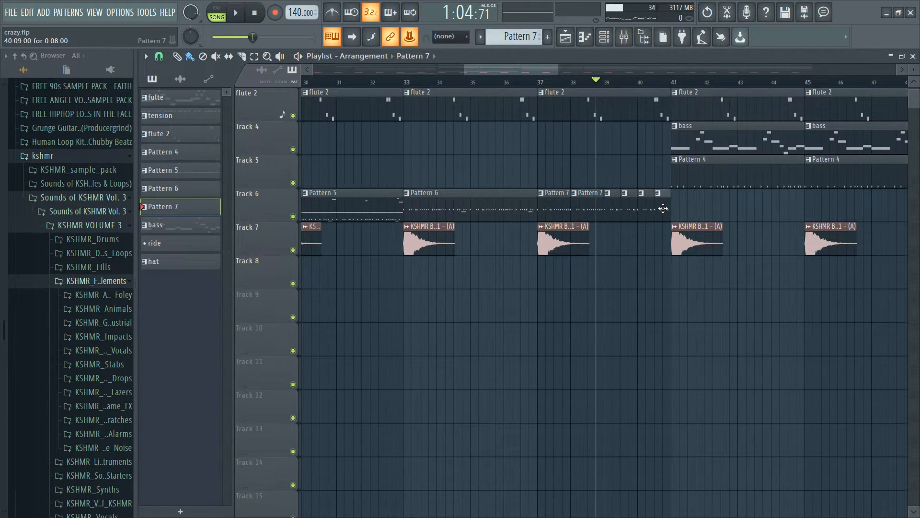
# Step: Replace the half-bar Pattern 7 clips in bar 40 with a roll of one-step clips
pyautogui.scroll(3, 662, 208)
pyautogui.moveTo(671, 199); pyautogui.dragTo(623, 207)
pyautogui.scroll(2, 620, 206)
pyautogui.click(618, 82)
pyautogui.moveTo(659, 207); pyautogui.dragTo(729, 207)
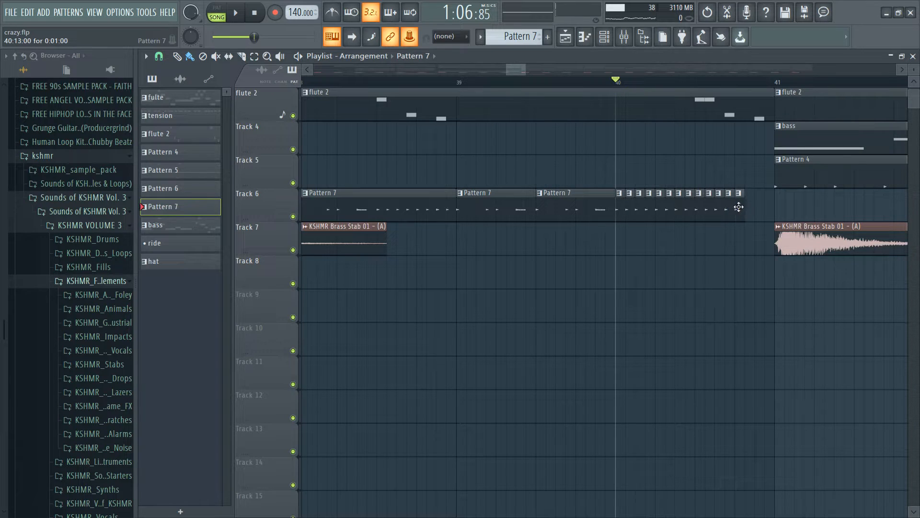
pyautogui.press('space')
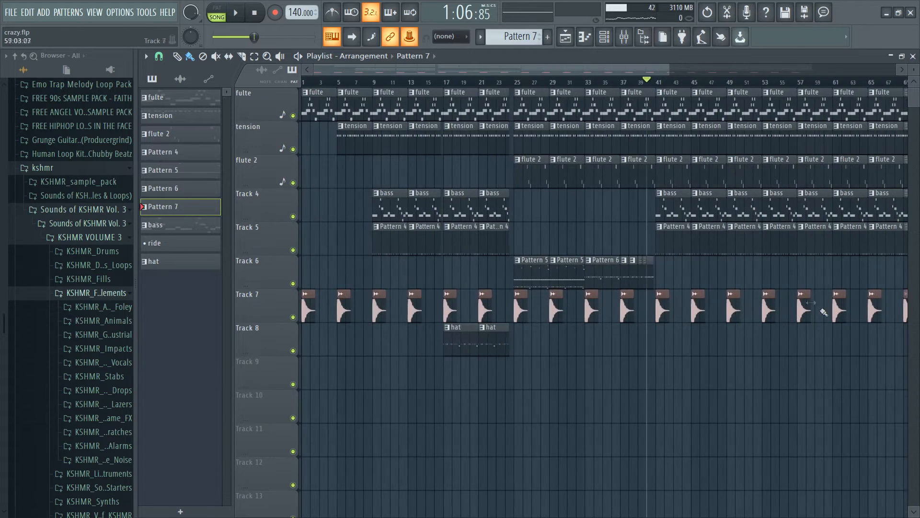
# Step: Delete the playlist clips from bar 41 onward, keeping only the brass stab at bar 41
pyautogui.scroll(-3, 824, 320)
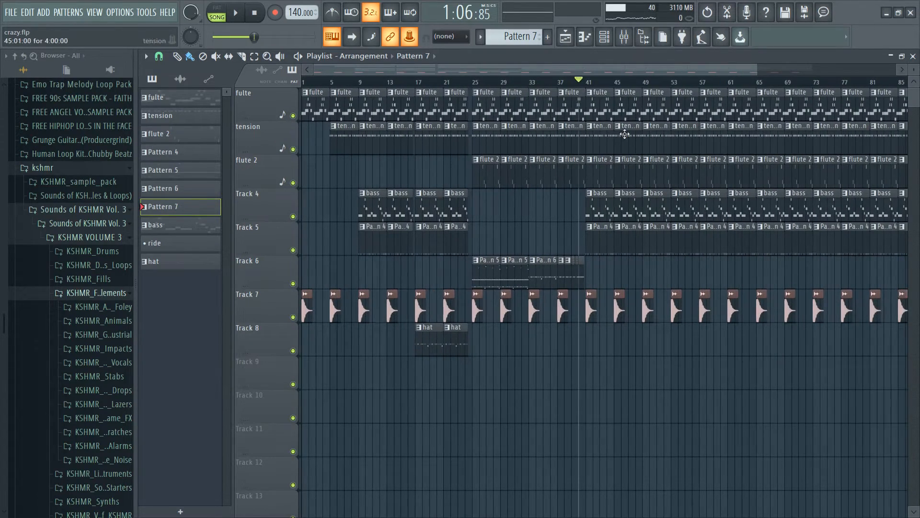
pyautogui.scroll(5, 623, 129)
pyautogui.moveTo(608, 113); pyautogui.dragTo(908, 369)
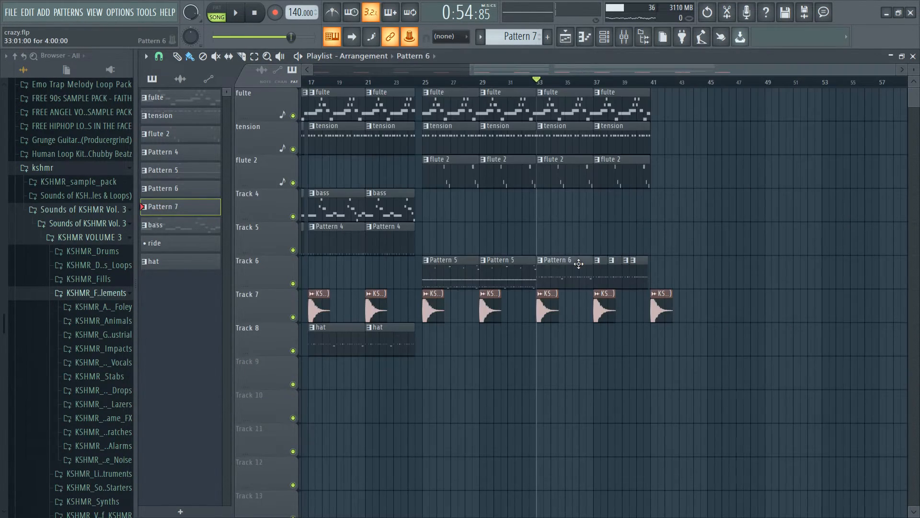
# Step: Load the Little AlterBoy effect into the first effect slot of the snare mixer track
pyautogui.doubleClick(578, 264)
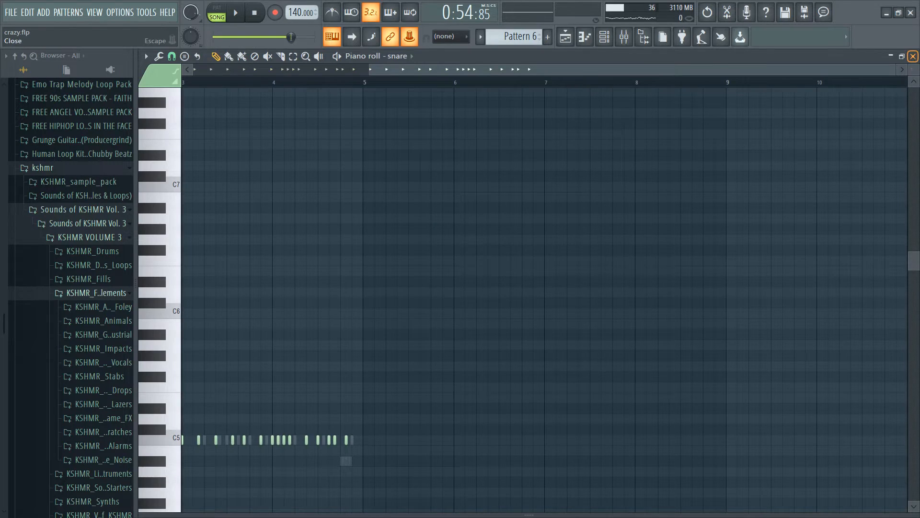
pyautogui.click(913, 56)
pyautogui.click(623, 37)
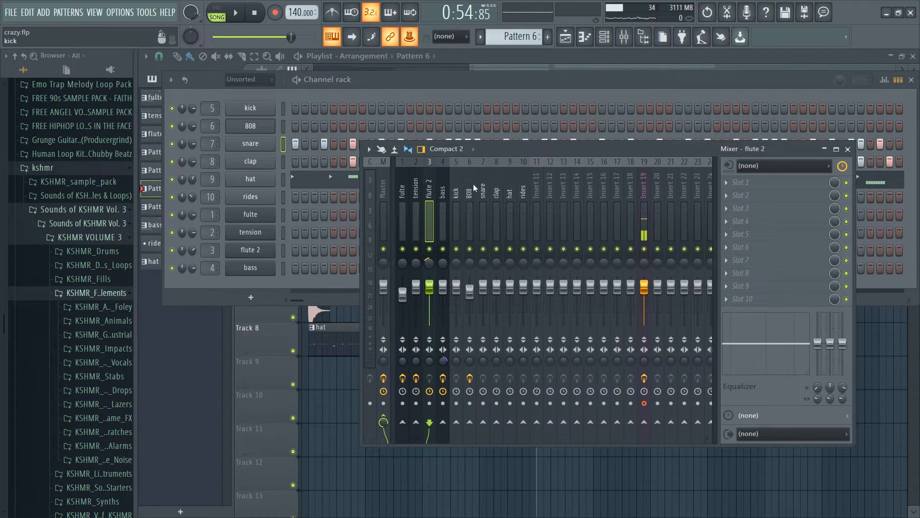
pyautogui.click(485, 202)
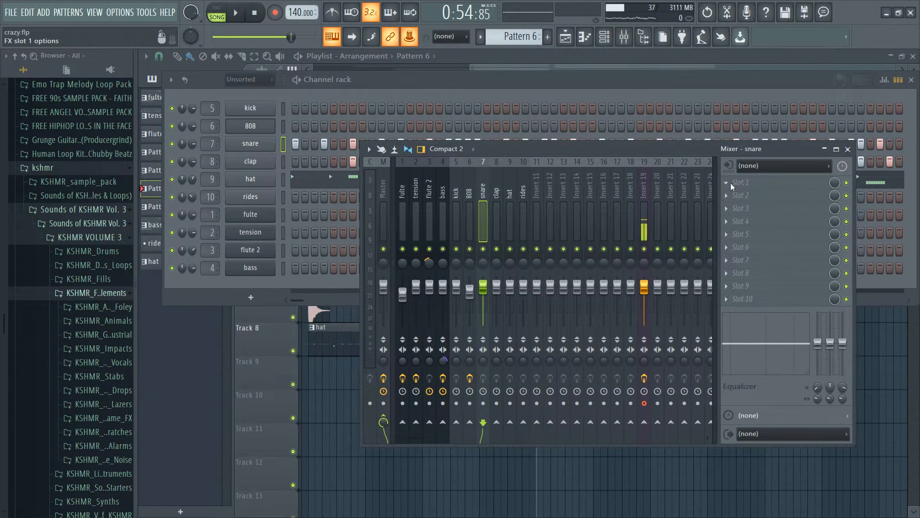
pyautogui.click(730, 182)
pyautogui.click(669, 108)
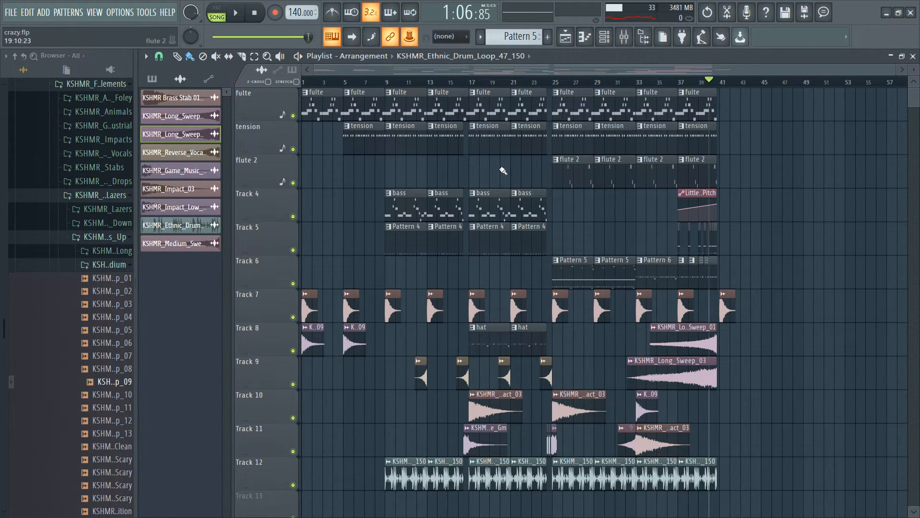
# Step: Examine the reverse vocal clips on Track 9 and the ethnic drum loops on Track 12 around bars 9 to 17
pyautogui.scroll(4, 719, 256)
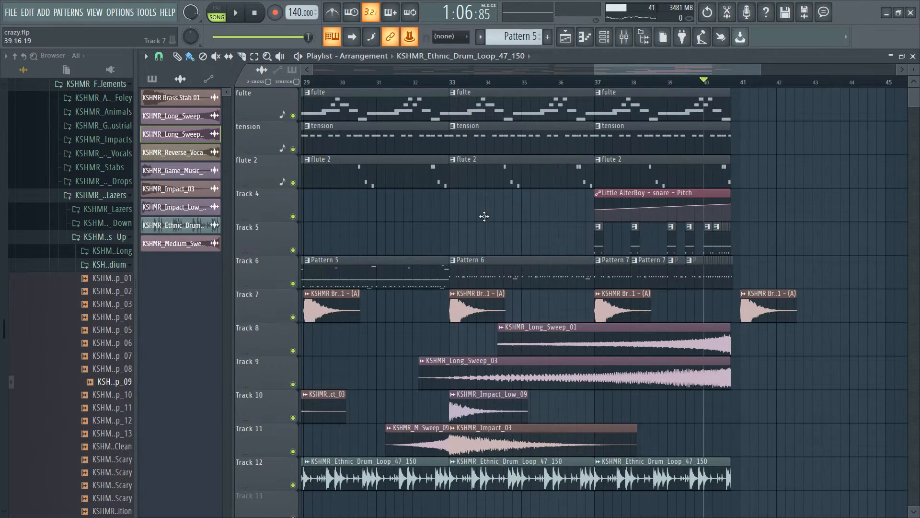
pyautogui.scroll(-4, 484, 216)
pyautogui.scroll(6, 375, 211)
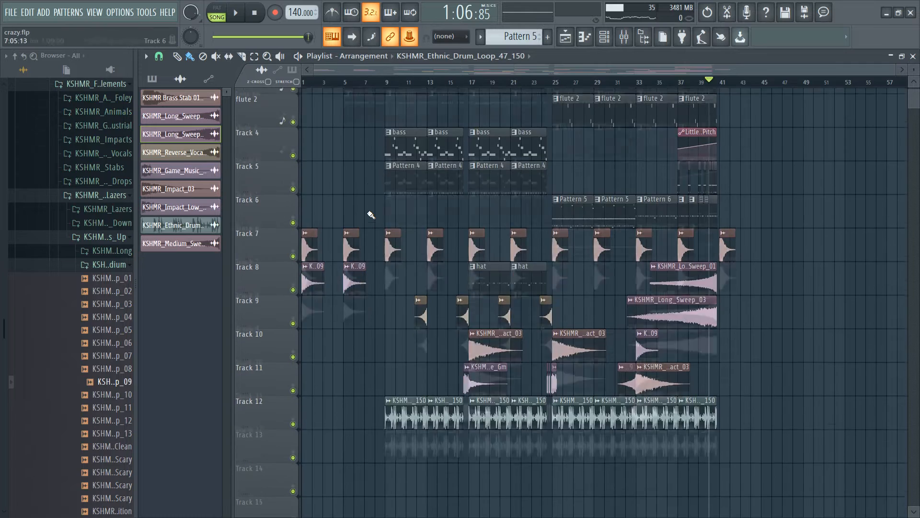
pyautogui.scroll(3, 609, 304)
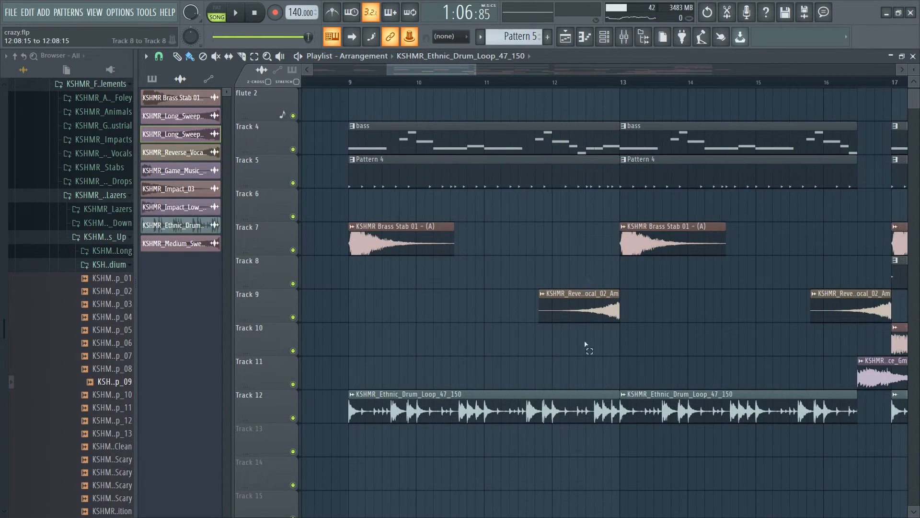
pyautogui.click(546, 302)
pyautogui.scroll(-4, 560, 309)
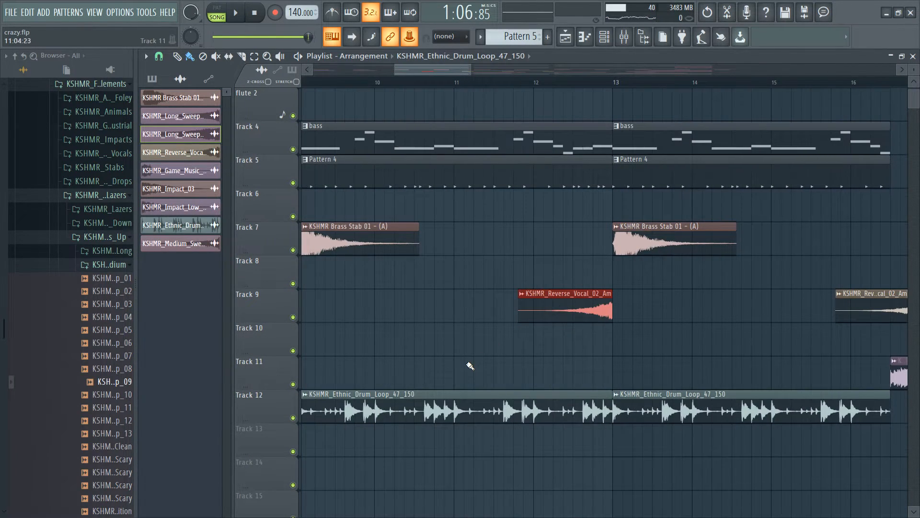
pyautogui.moveTo(434, 381); pyautogui.dragTo(527, 406)
pyautogui.scroll(3, 487, 269)
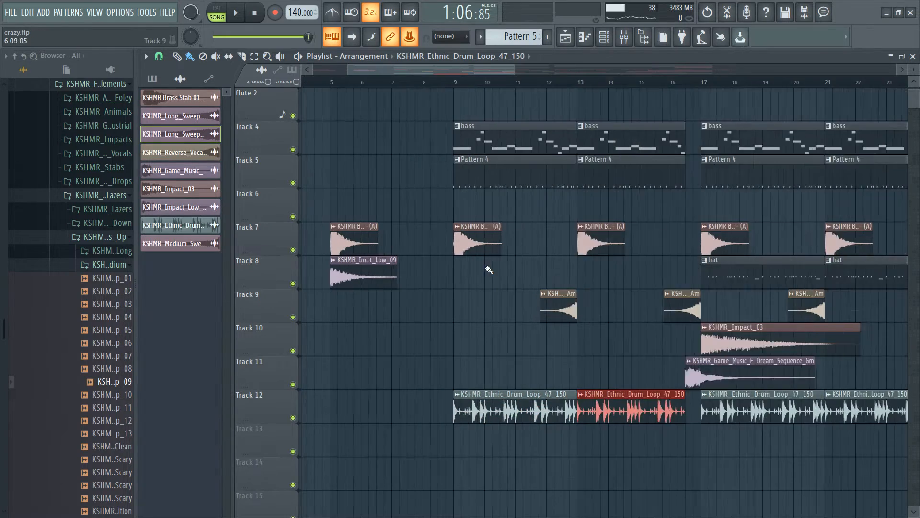
pyautogui.moveTo(496, 358); pyautogui.dragTo(558, 426)
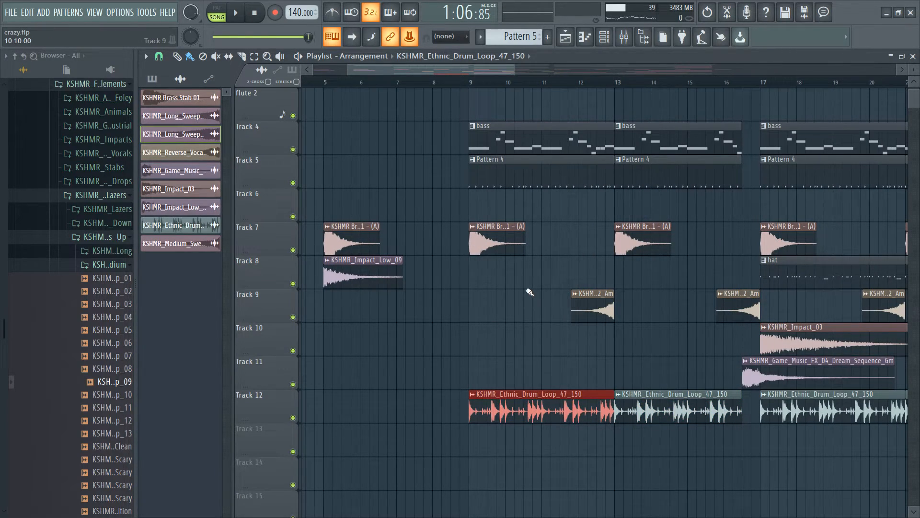
pyautogui.scroll(-5, 529, 292)
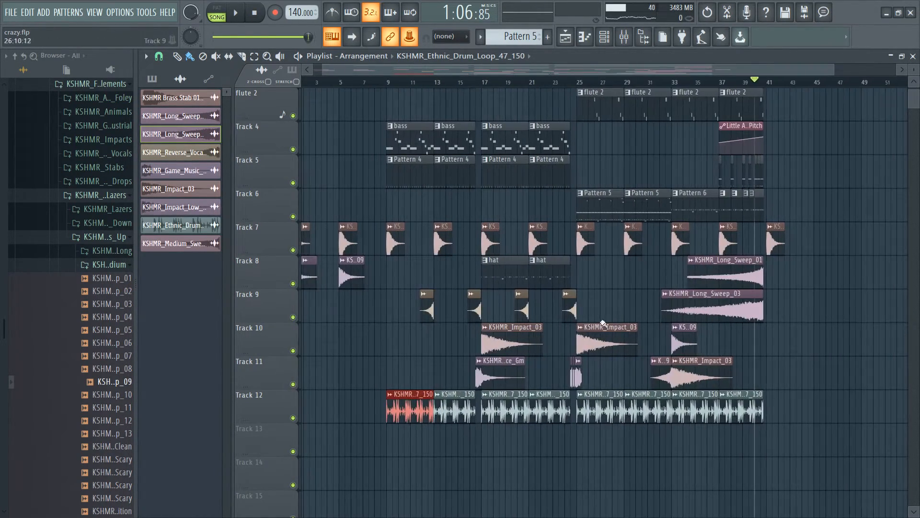
# Step: Examine the sweep and impact clips on Tracks 8 to 11 leading up to bar 41
pyautogui.moveTo(706, 276); pyautogui.dragTo(498, 354)
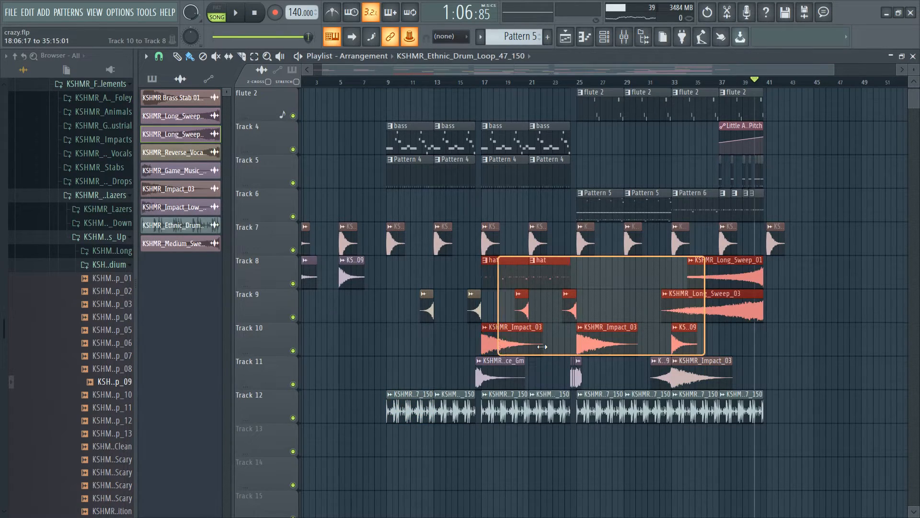
pyautogui.keyDown('ctrl'); pyautogui.click(430, 360); pyautogui.keyUp('ctrl')
pyautogui.scroll(4, 620, 316)
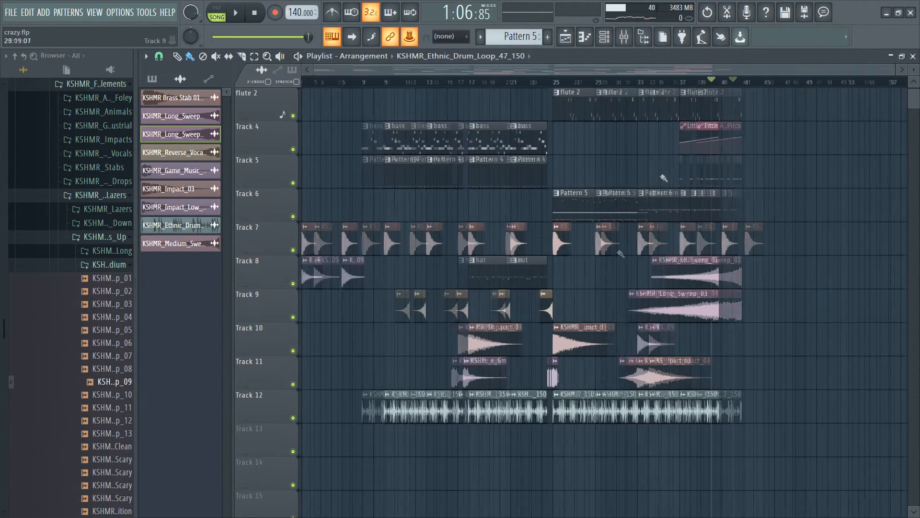
pyautogui.scroll(2, 753, 208)
pyautogui.scroll(2, 599, 84)
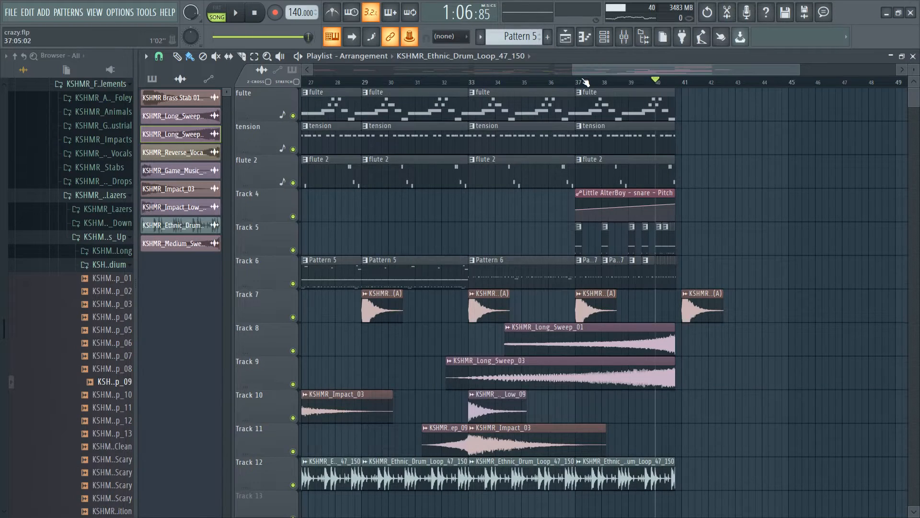
# Step: Solo Track 5 and audition the first beat of bar 37, covered by a short Pattern 5 clip
pyautogui.click(581, 82)
pyautogui.scroll(6, 478, 240)
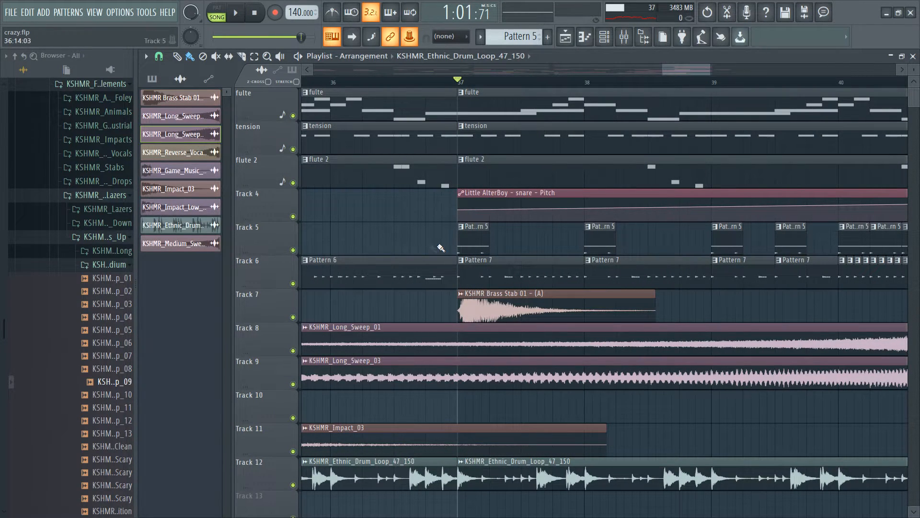
pyautogui.rightClick(292, 248)
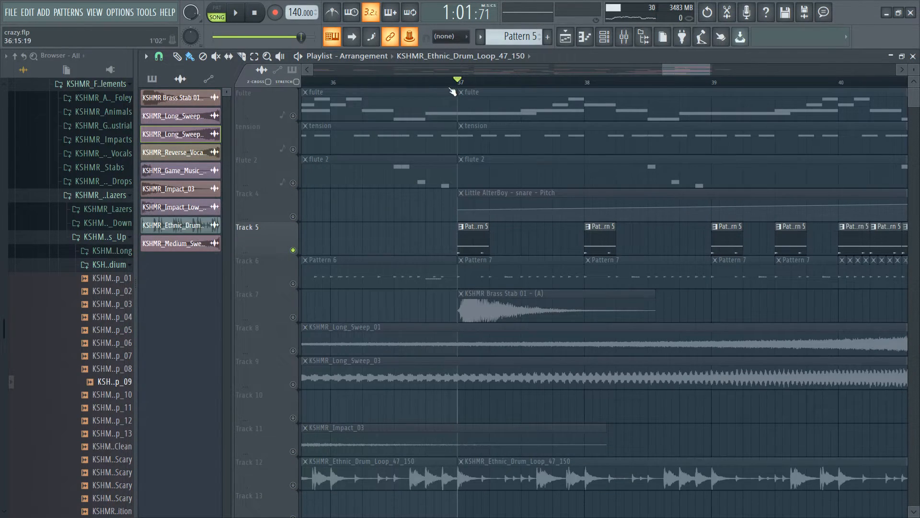
pyautogui.moveTo(464, 88); pyautogui.dragTo(483, 86)
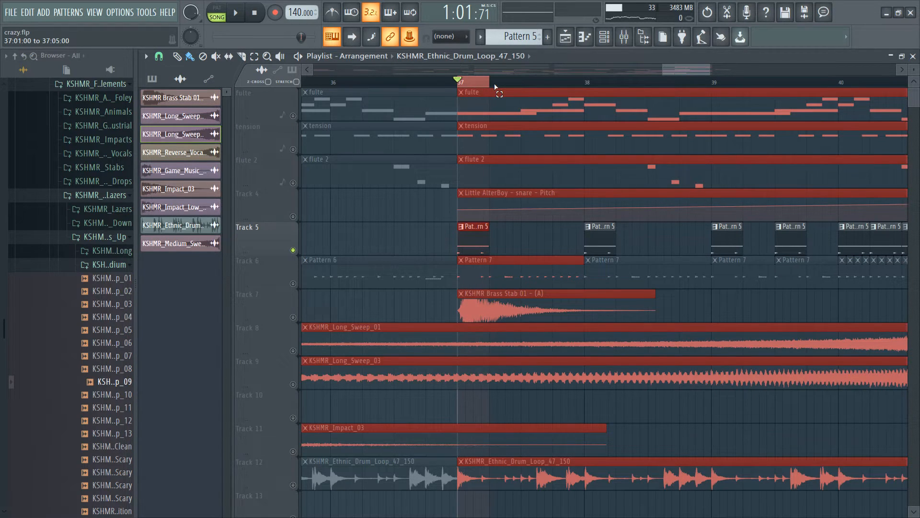
pyautogui.press('space')
pyautogui.press('space')
pyautogui.press('space')
pyautogui.press('space')
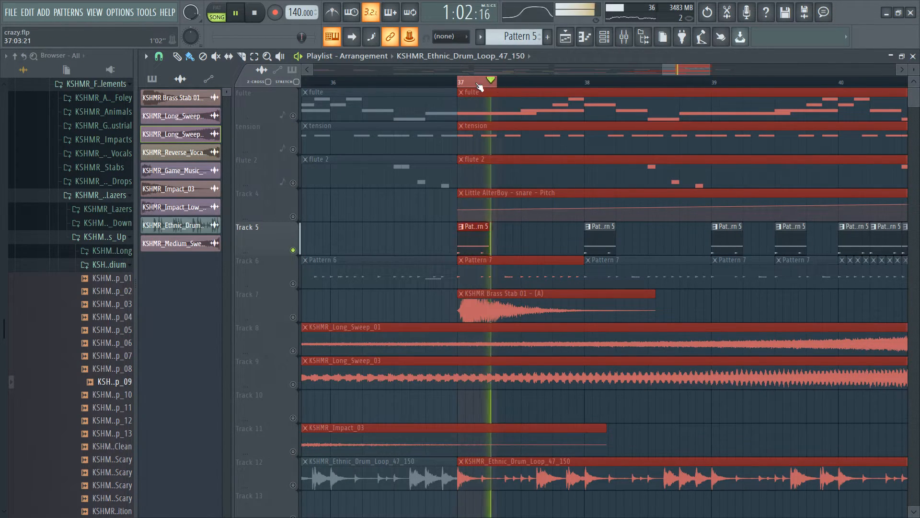
# Step: Clear the time selection and play the soloed Pattern 5 clips from bar 37
pyautogui.click(462, 86)
pyautogui.scroll(-3, 532, 182)
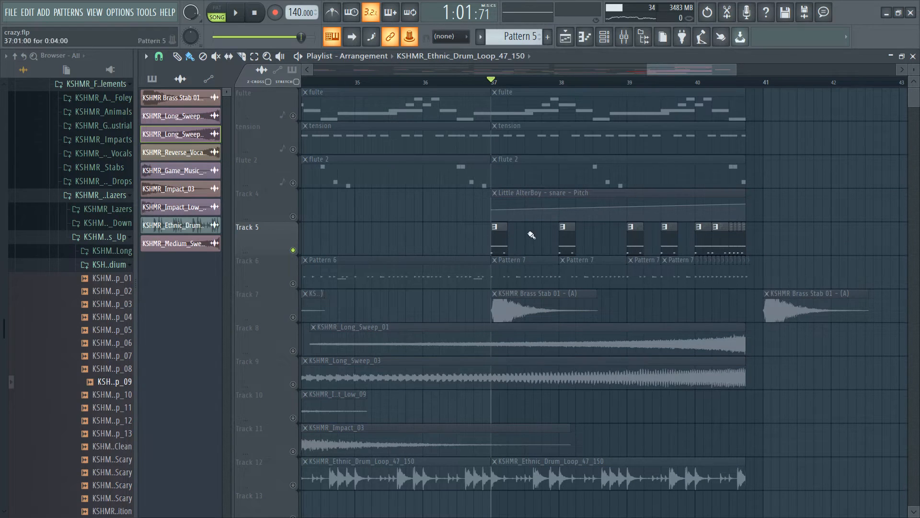
pyautogui.press('space')
pyautogui.press('space')
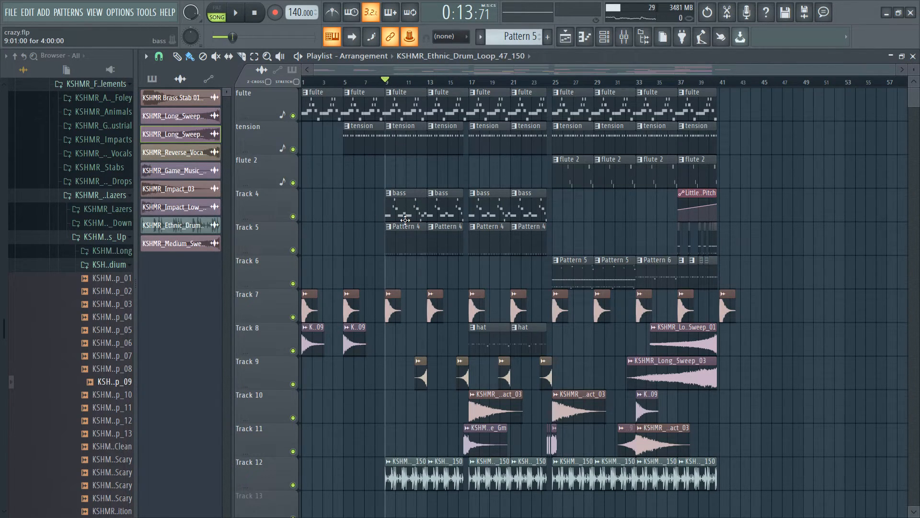
# Step: Play the full arrangement from bar 9 and check the track levels in the mixer
pyautogui.press('space')
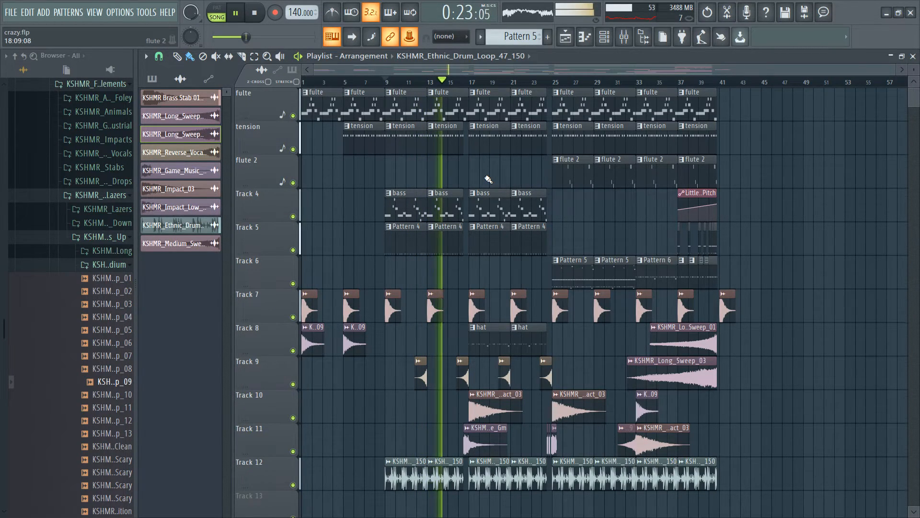
pyautogui.click(624, 37)
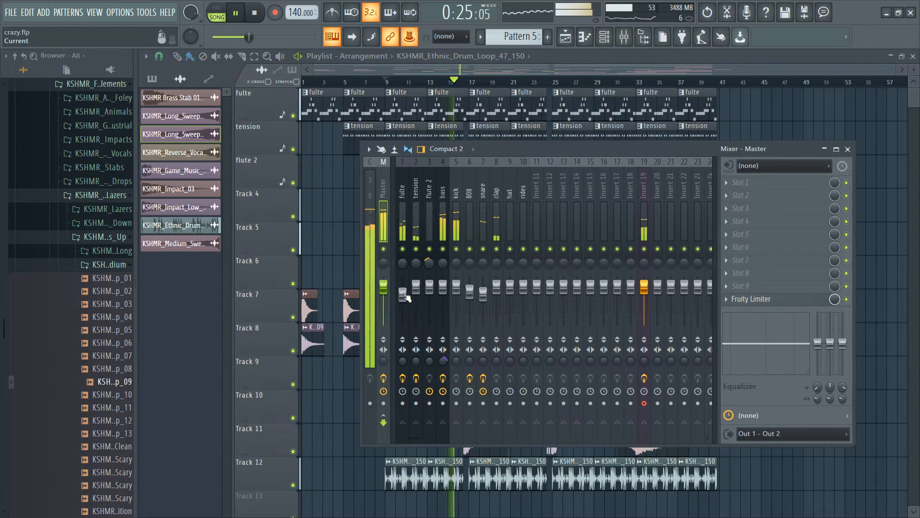
pyautogui.click(660, 65)
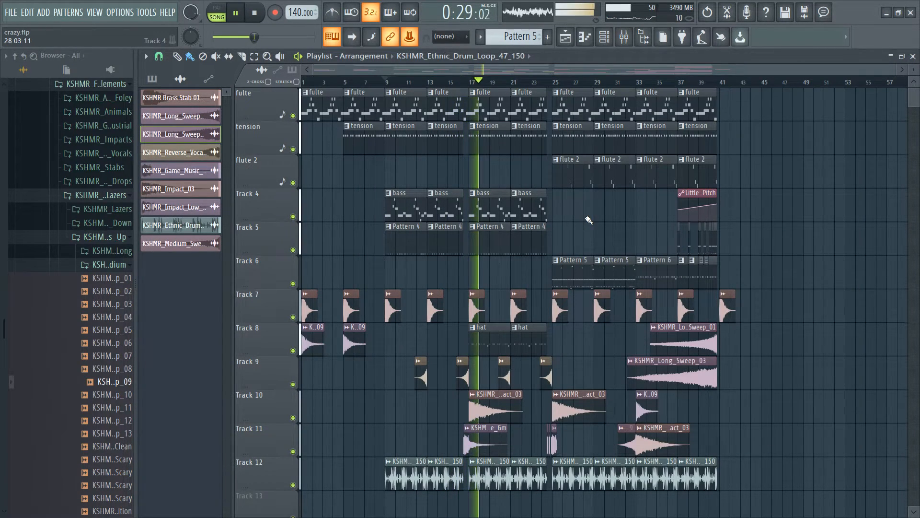